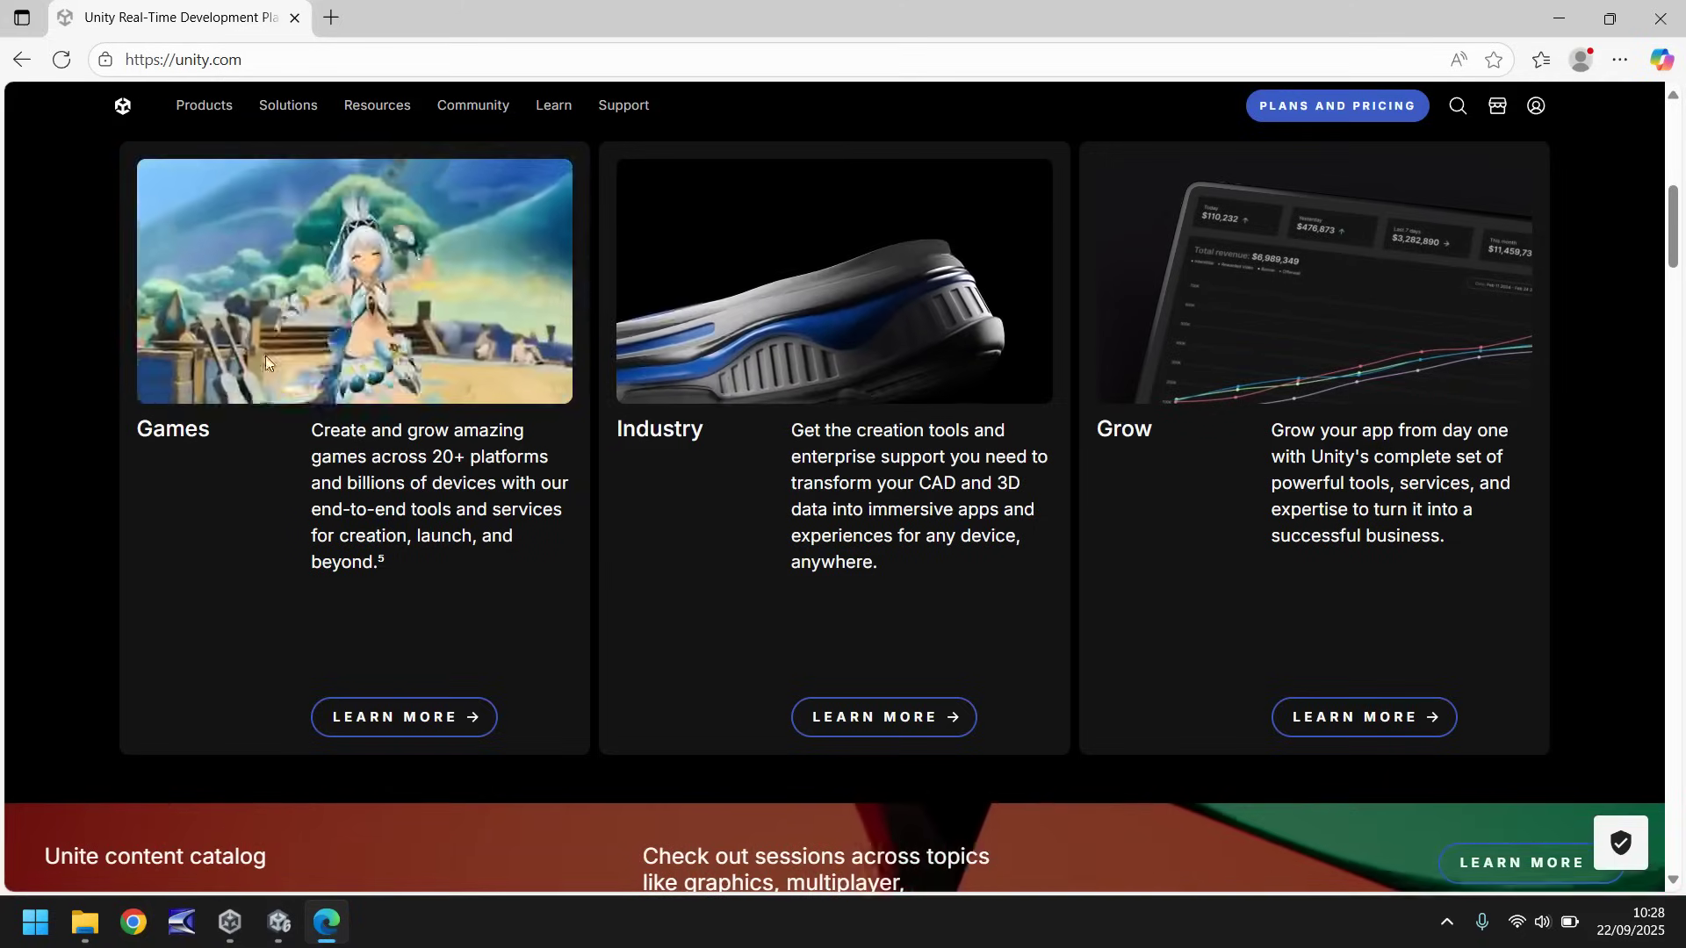
# - Go from Products > Engine to Download Unity's How to get started section, then switch to Unity Hub
pyautogui.moveTo(206, 118)
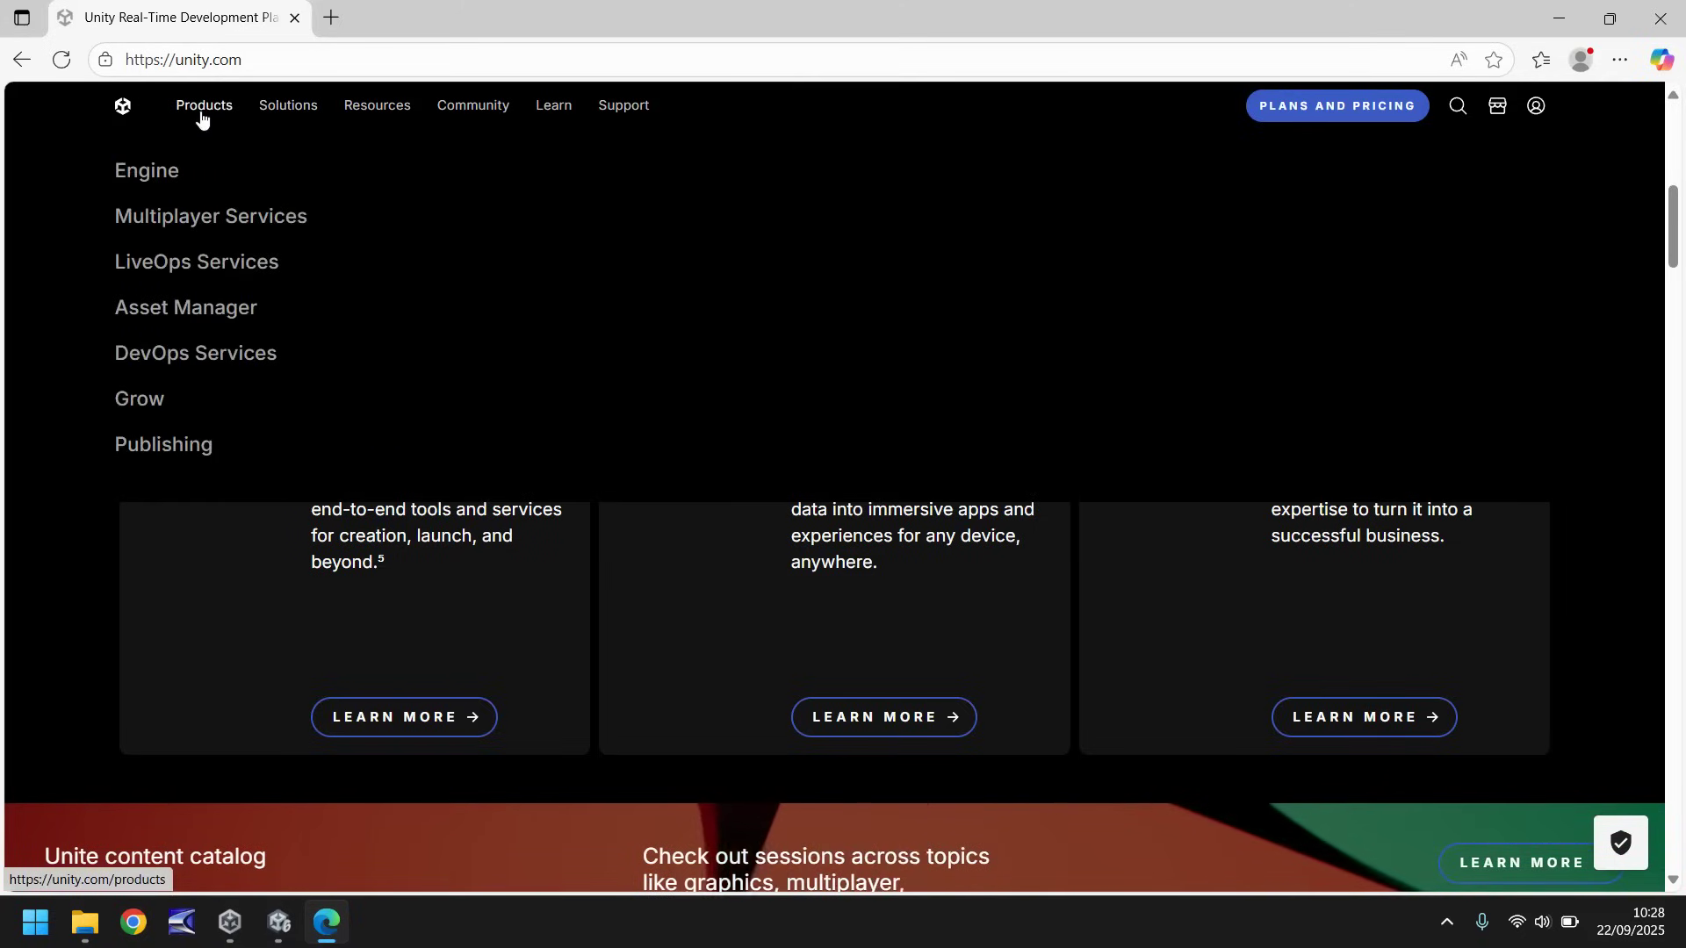
pyautogui.click(148, 172)
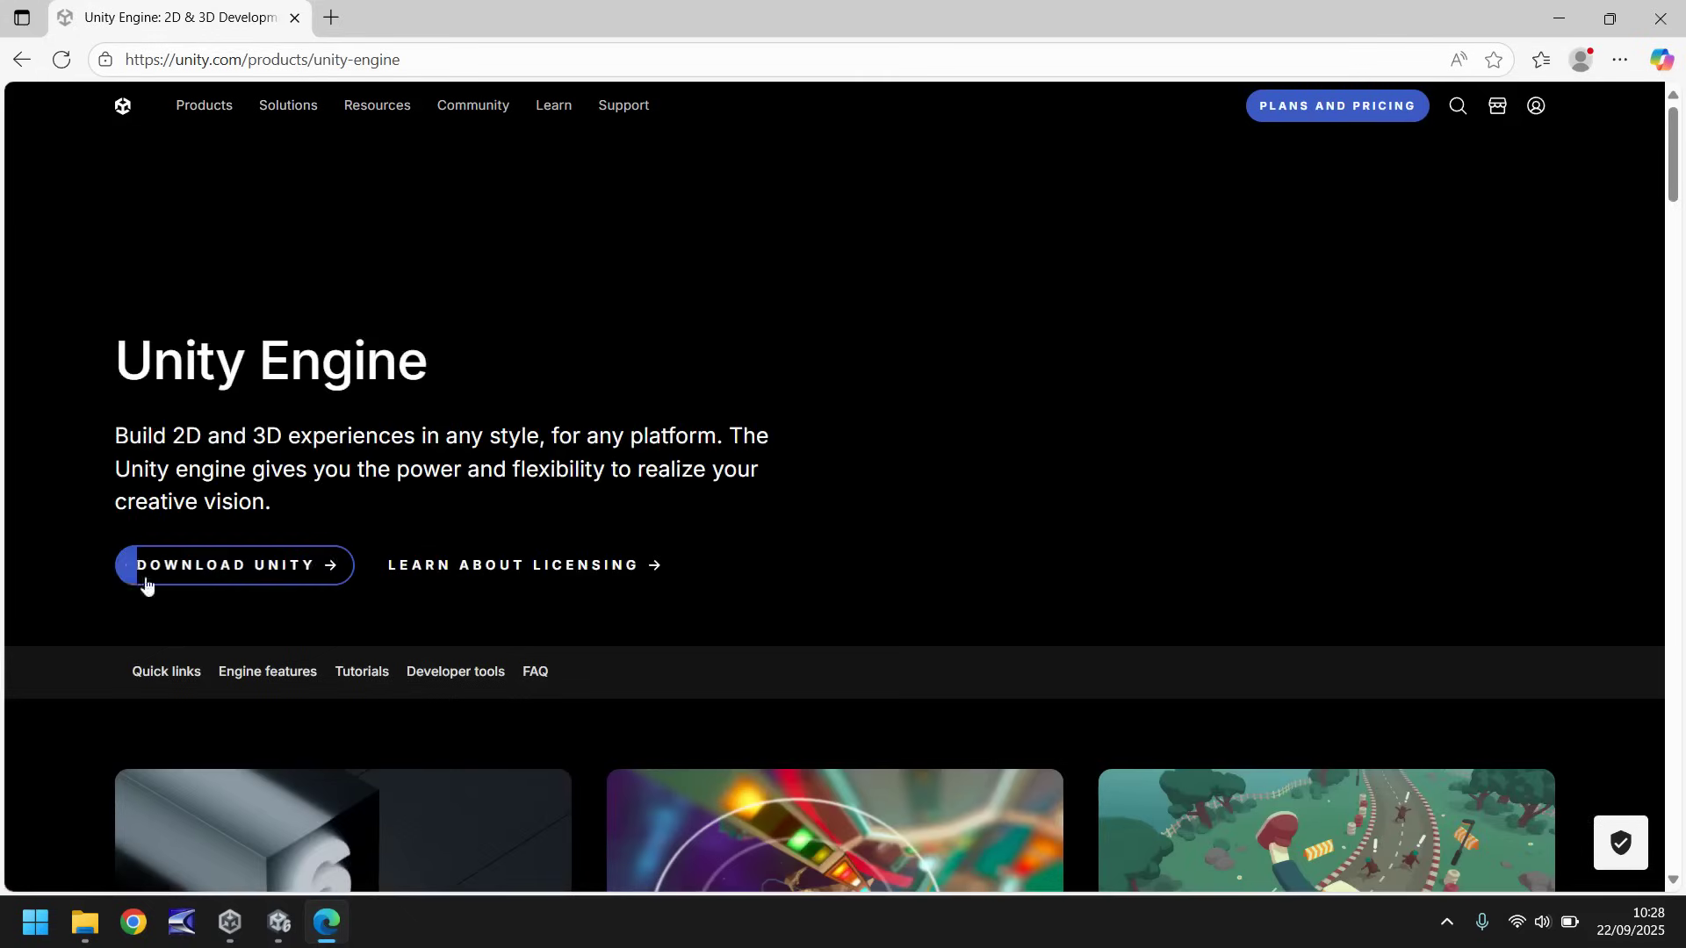
pyautogui.click(237, 569)
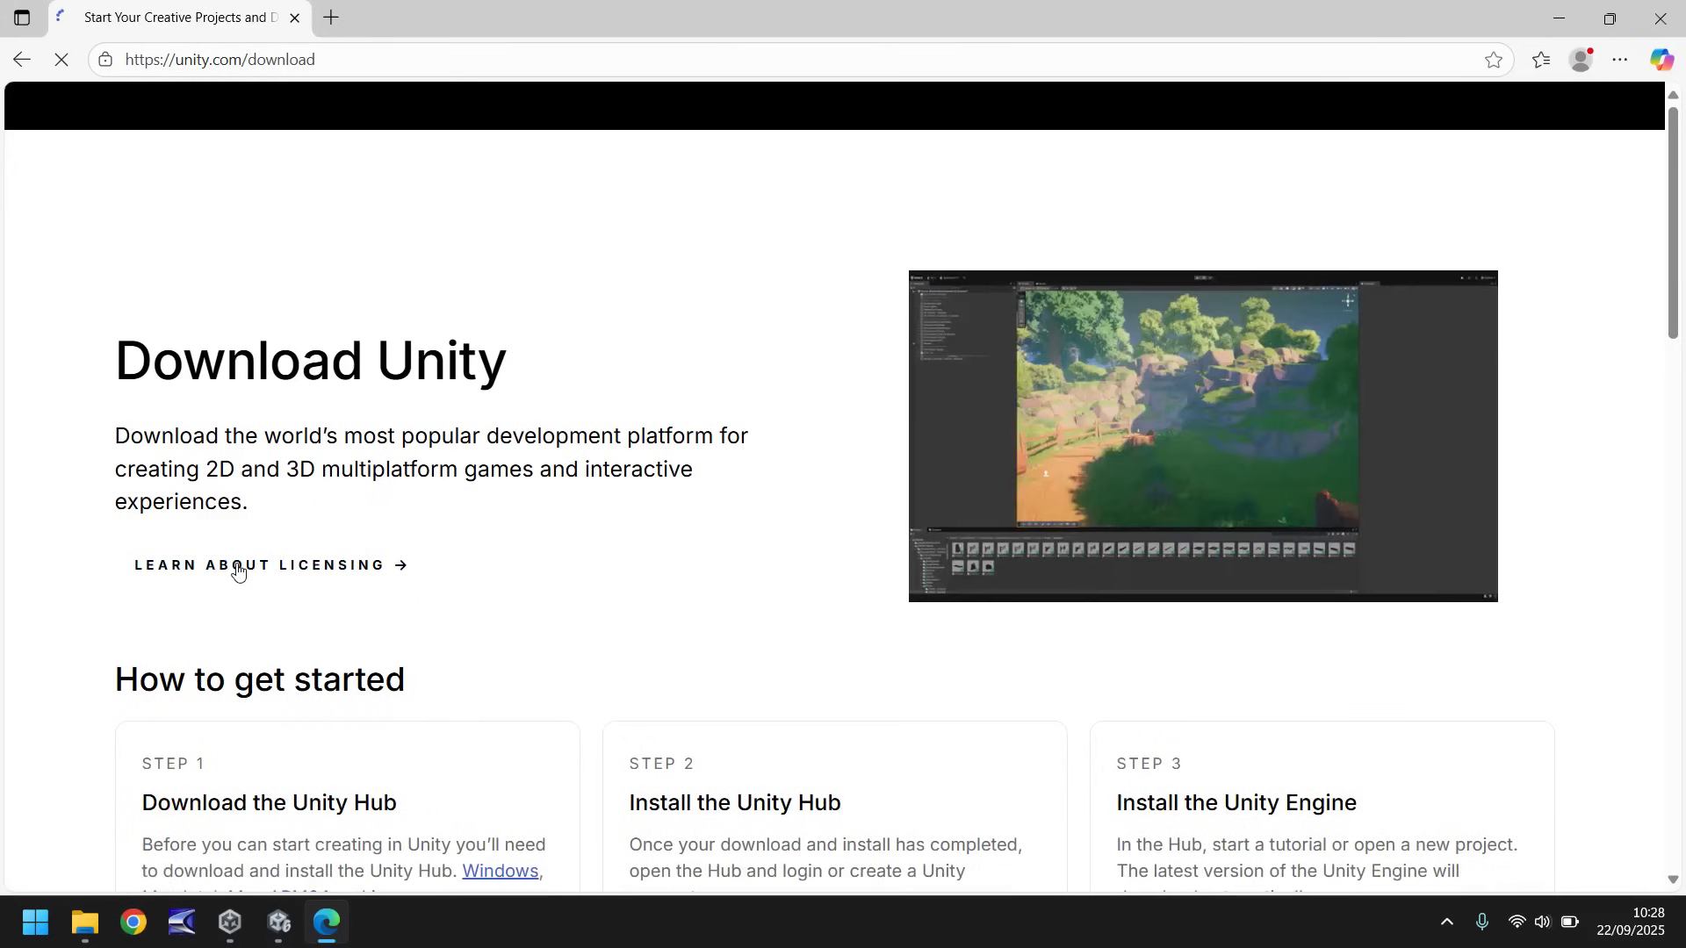
pyautogui.scroll(-5, 542, 482)
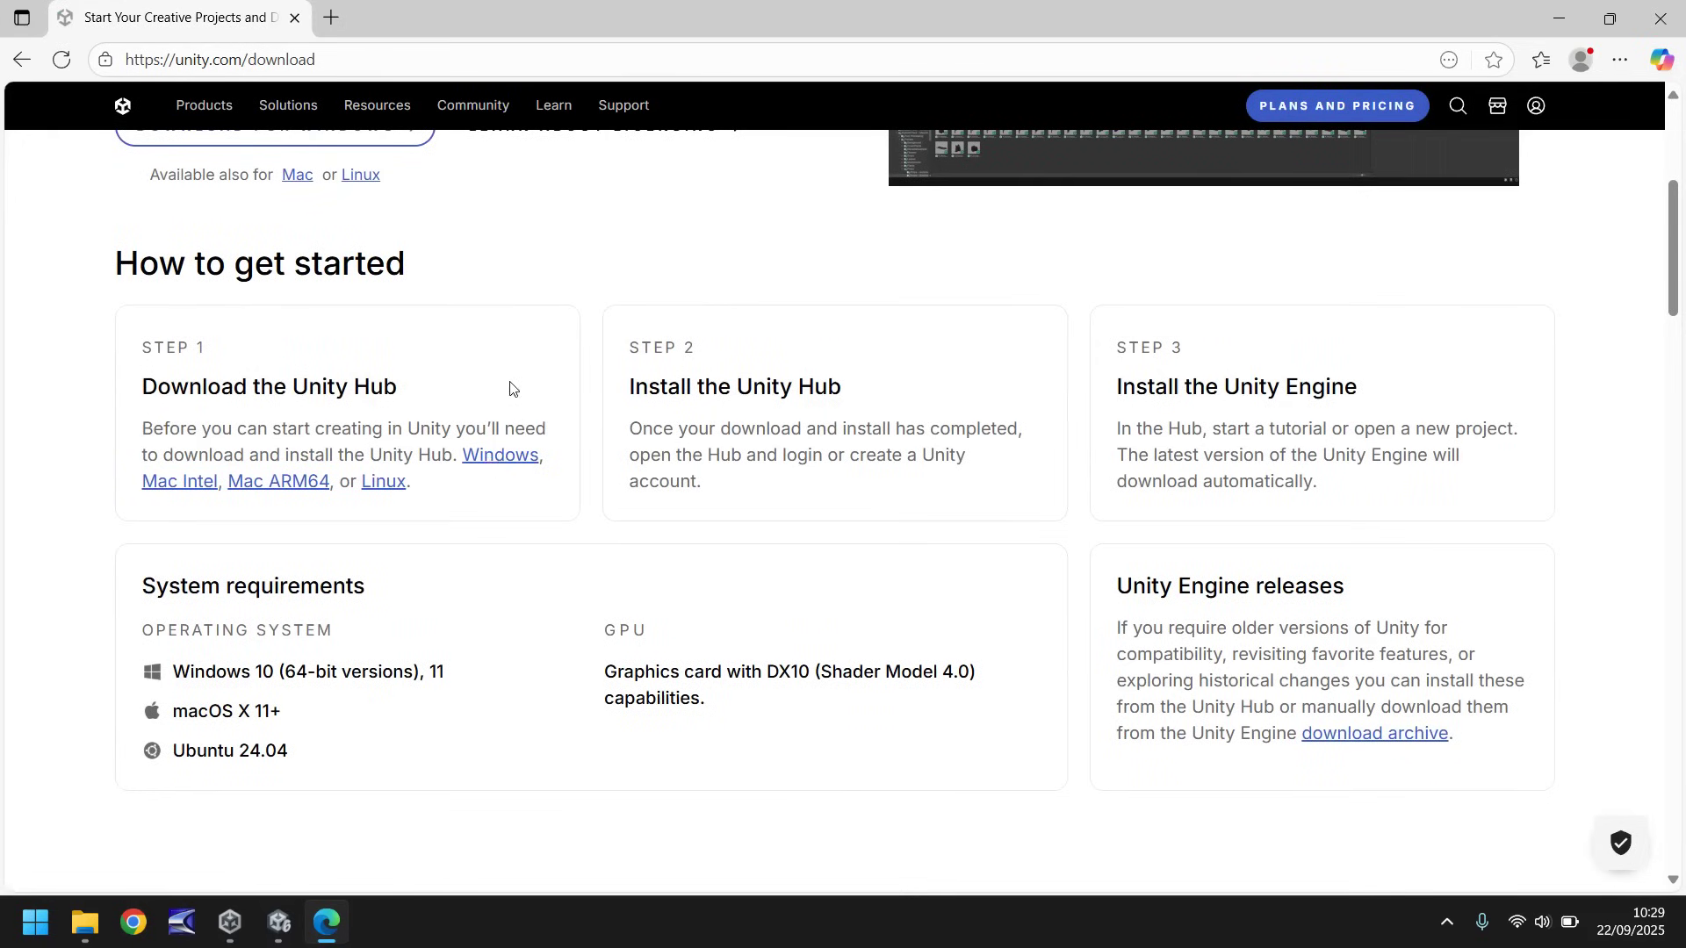
pyautogui.click(230, 920)
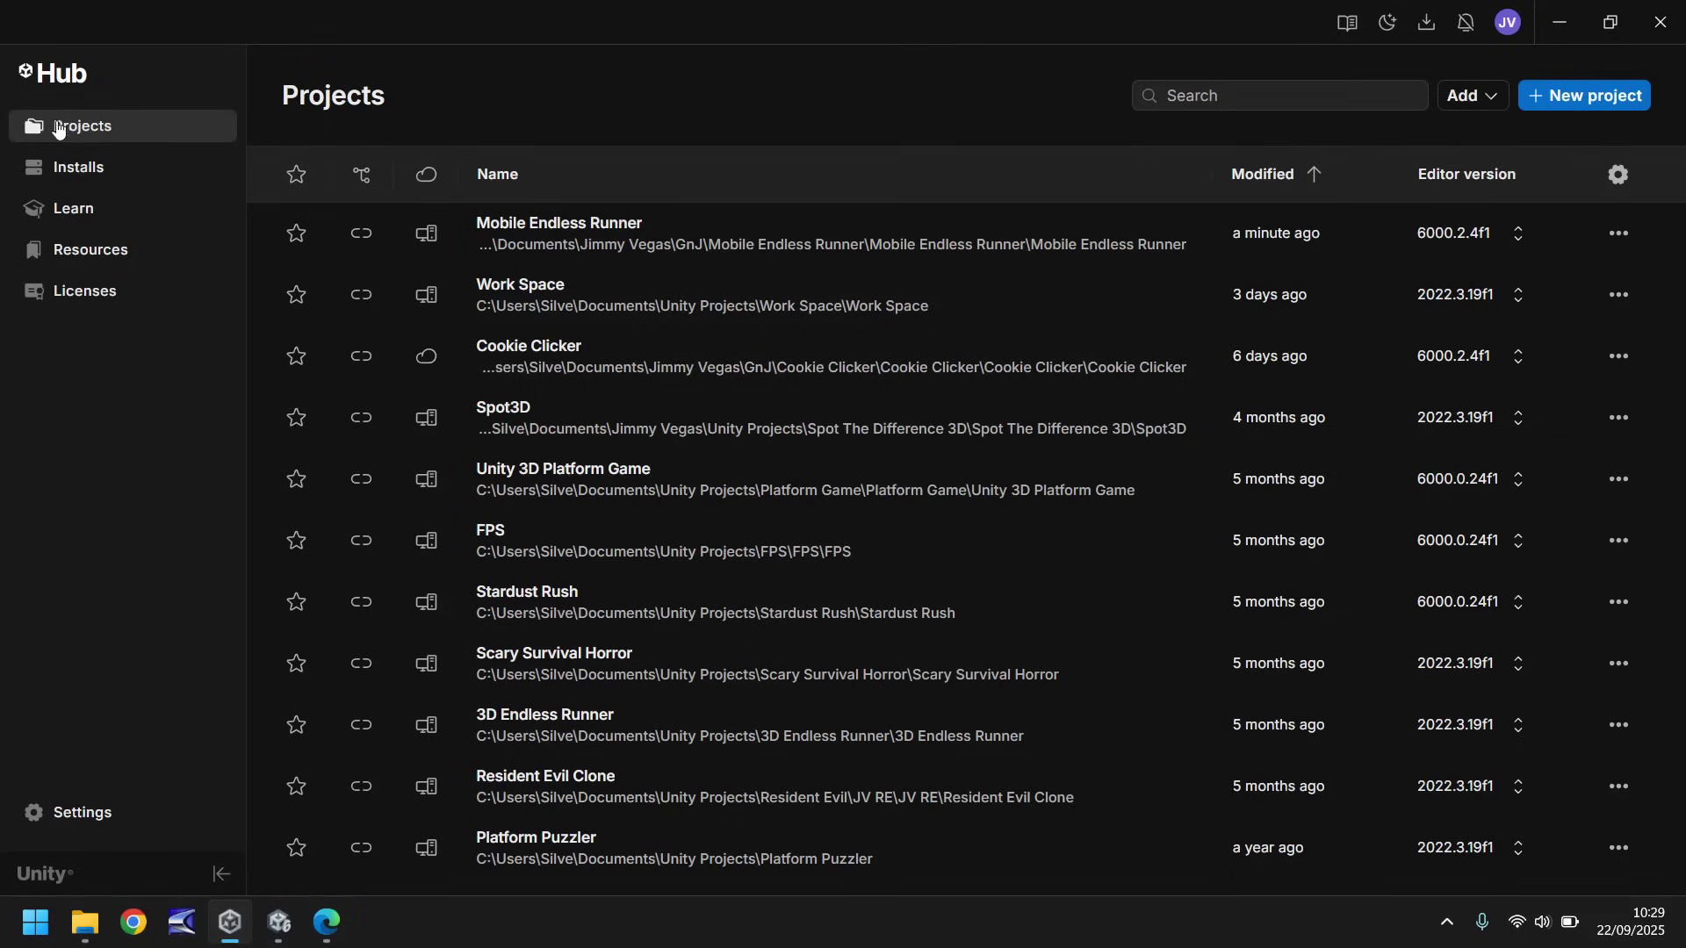
# - Show the Installs page listing Unity 6.2 (6000.2.4f1), Unity 6 (6000.0.24f1) and 2022.3.19f1
pyautogui.click(89, 170)
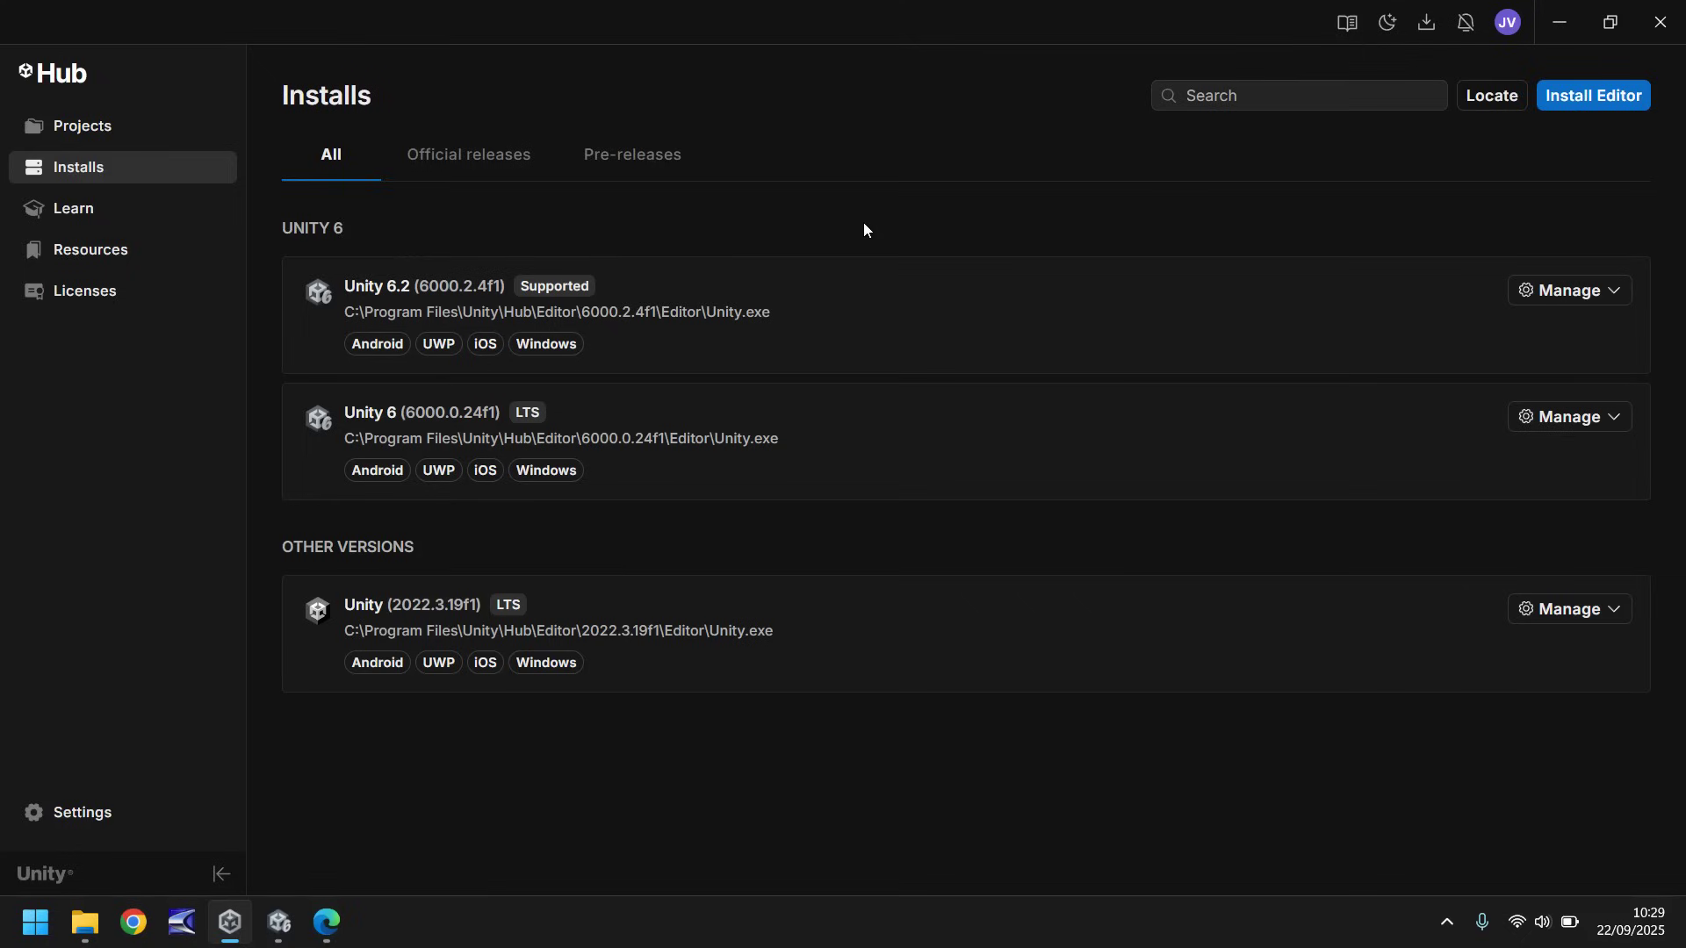
# - Start installing Unity 6.2 (6000.2.5f1) and review its Android, iOS and UWP build-support modules
pyautogui.click(1595, 97)
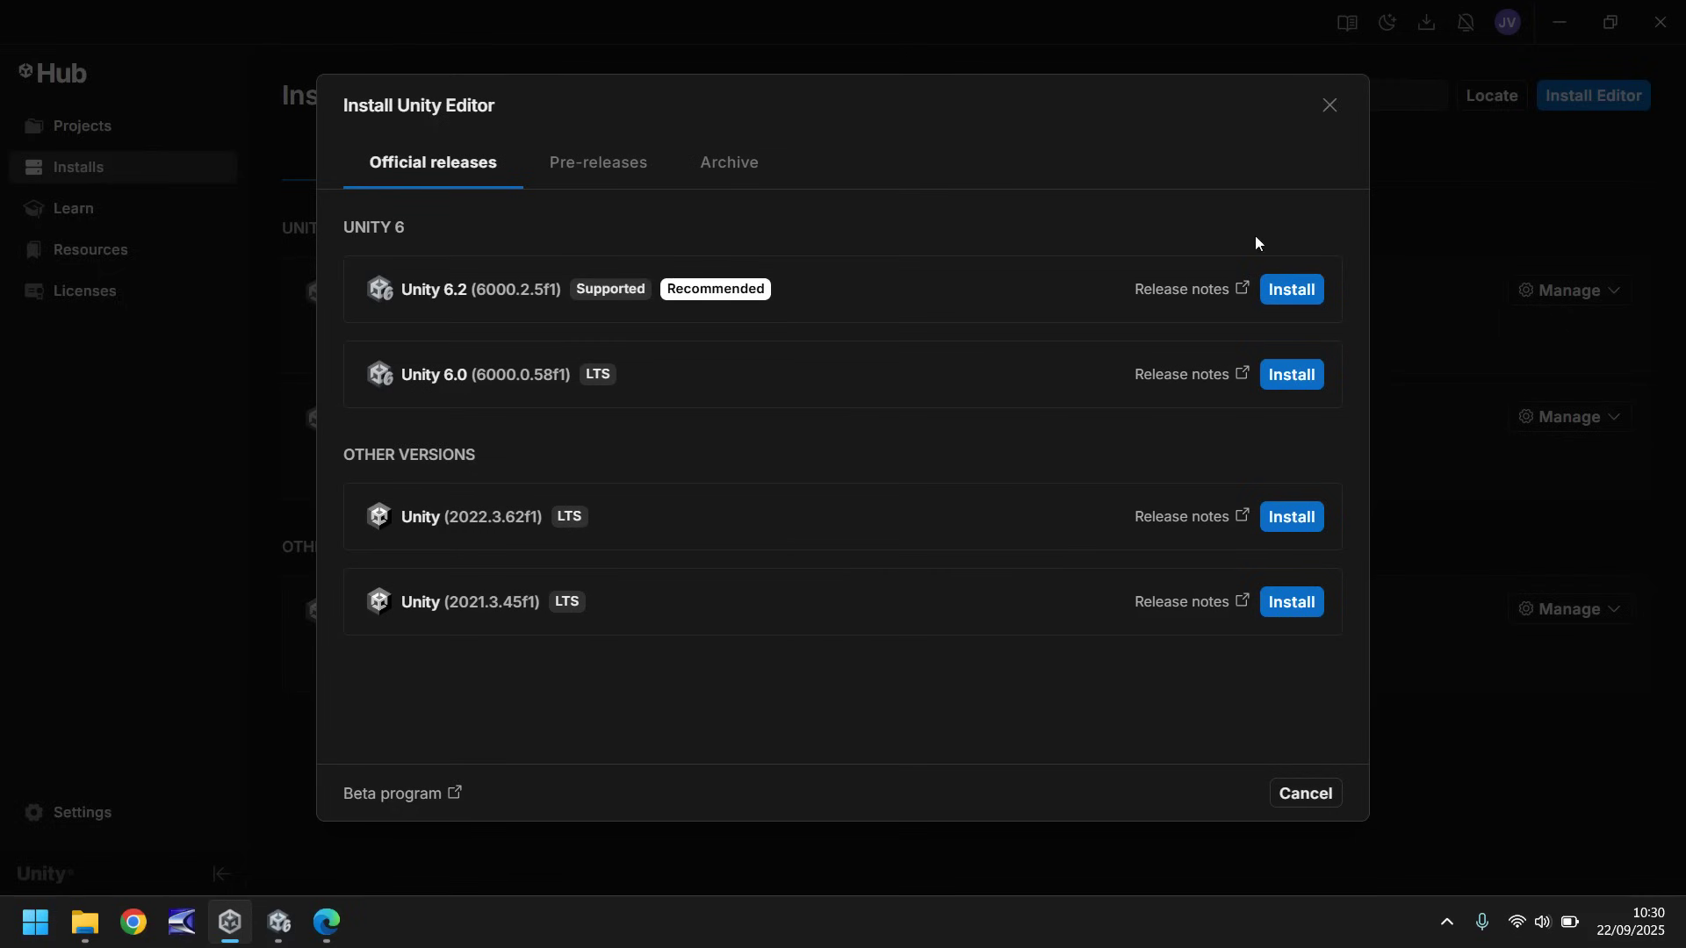
pyautogui.click(1276, 295)
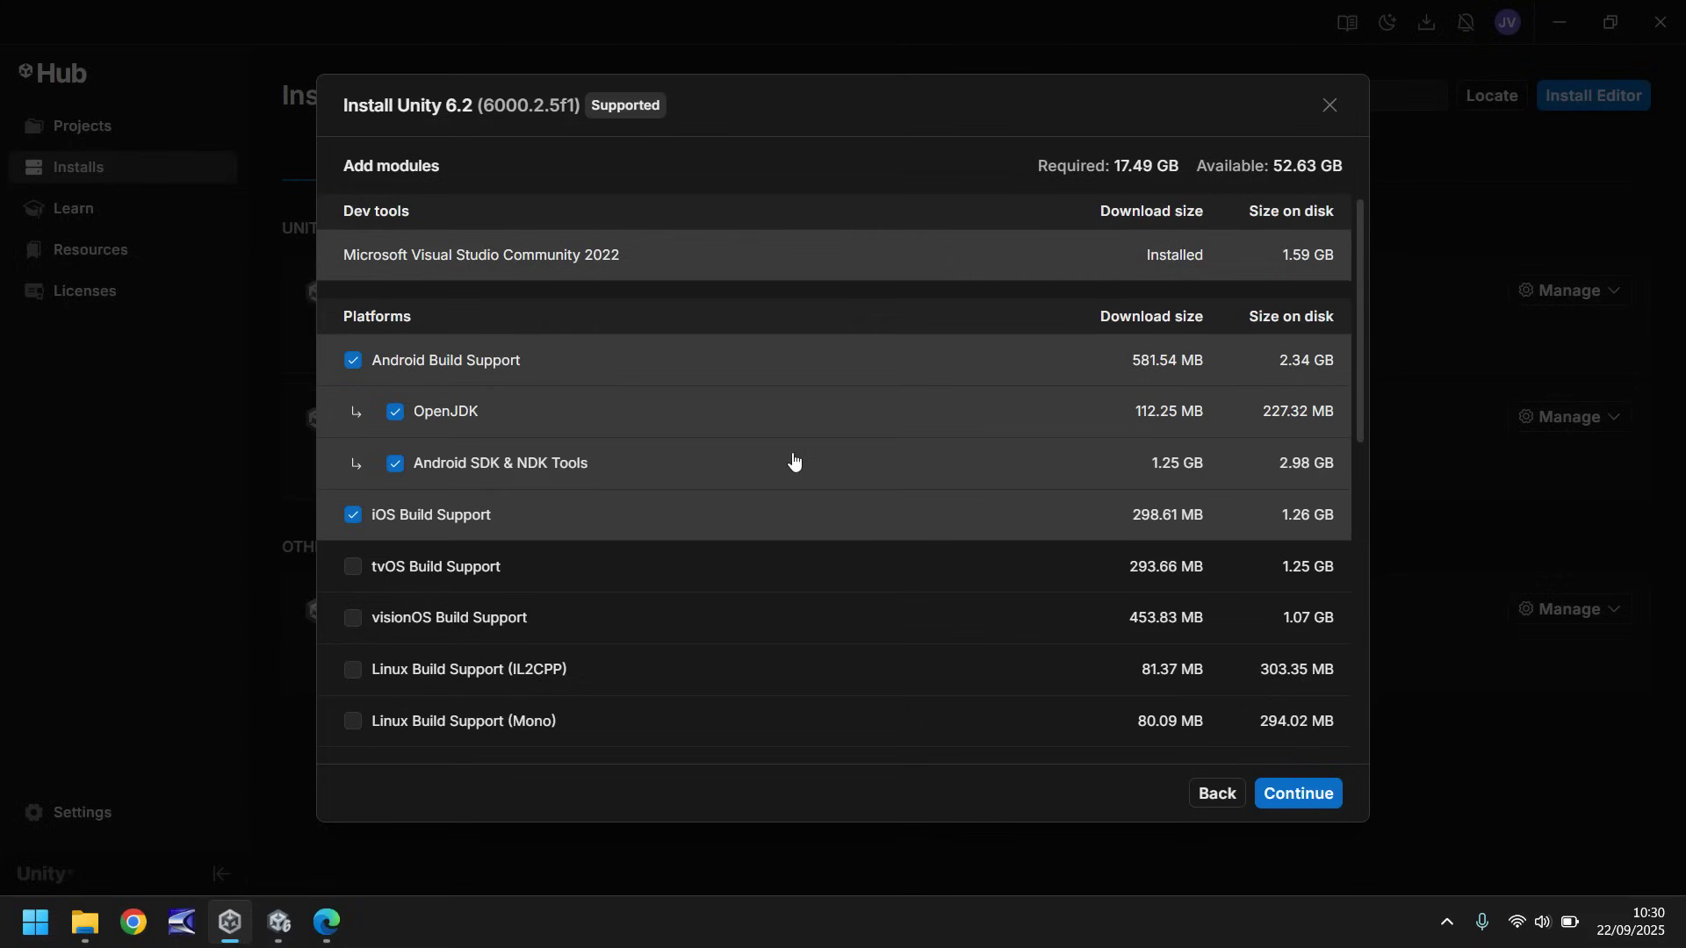
pyautogui.scroll(-5, 456, 518)
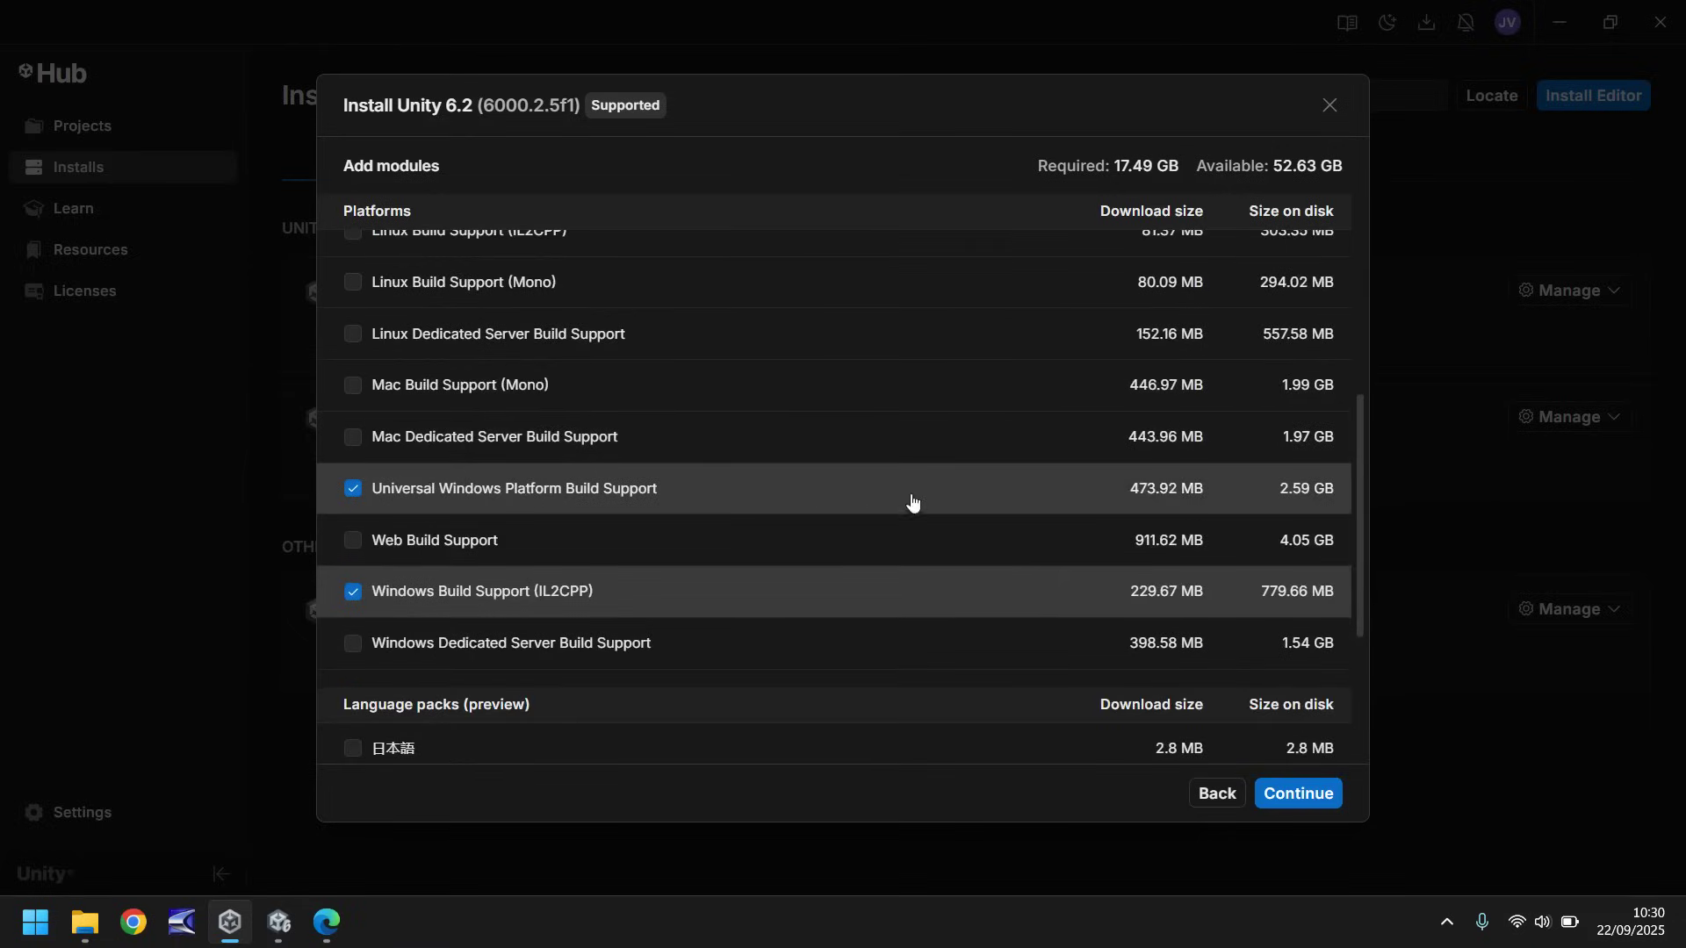
pyautogui.scroll(4, 531, 542)
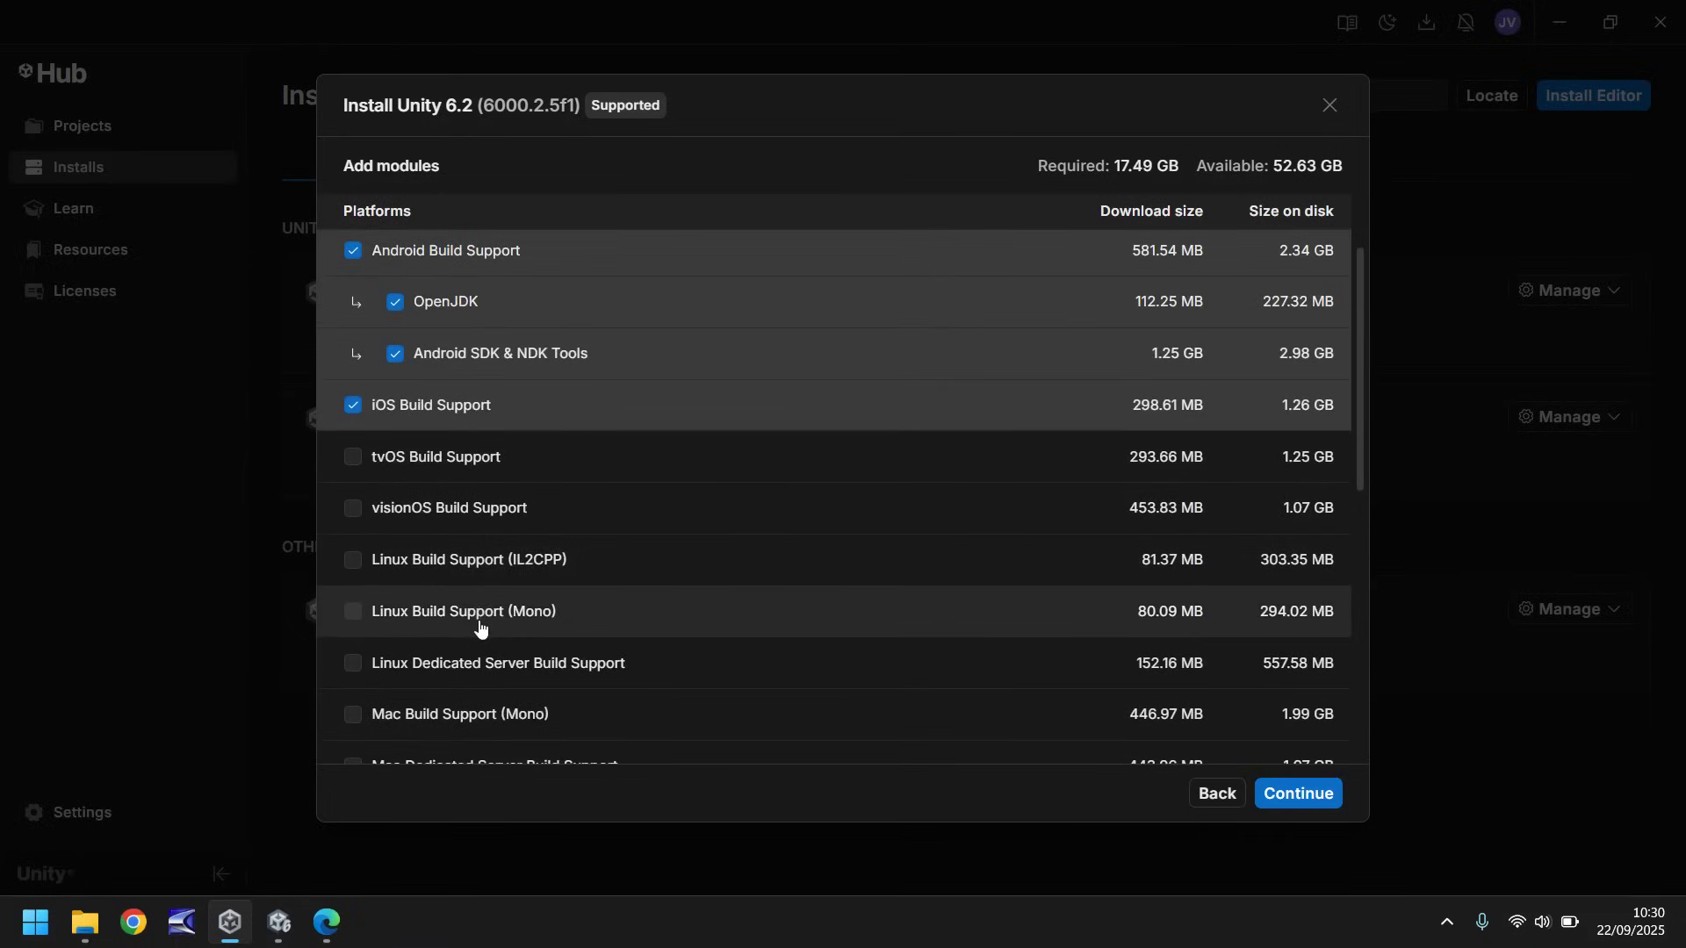
pyautogui.scroll(-4, 477, 628)
pyautogui.scroll(1, 447, 397)
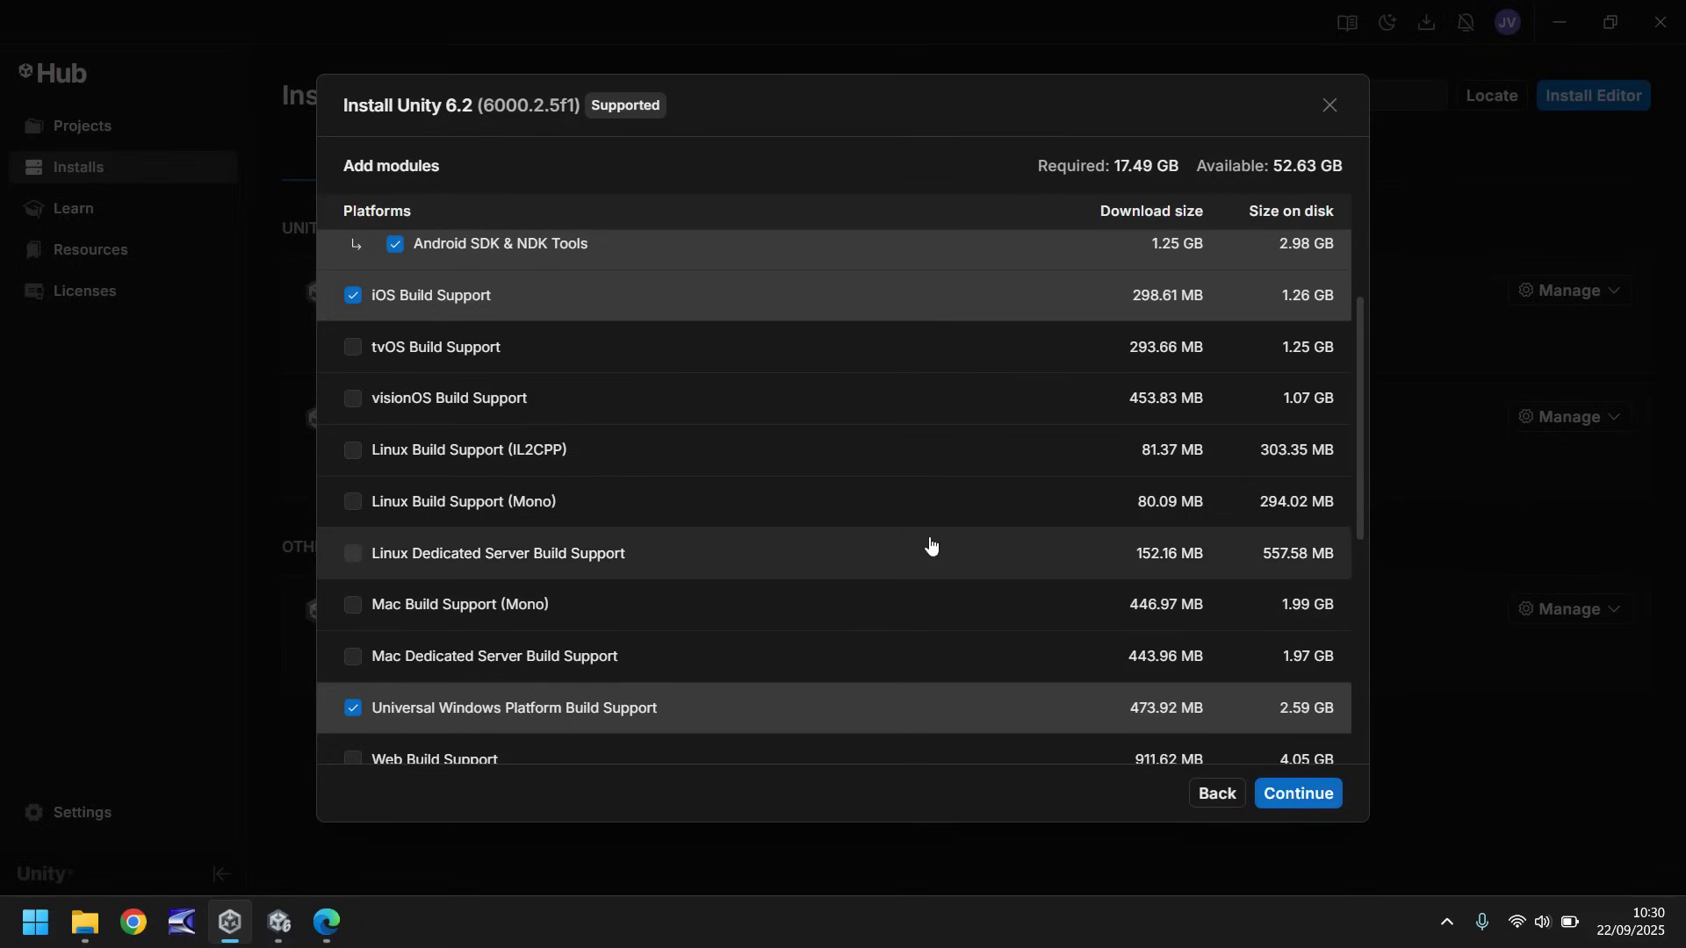
pyautogui.scroll(5, 726, 418)
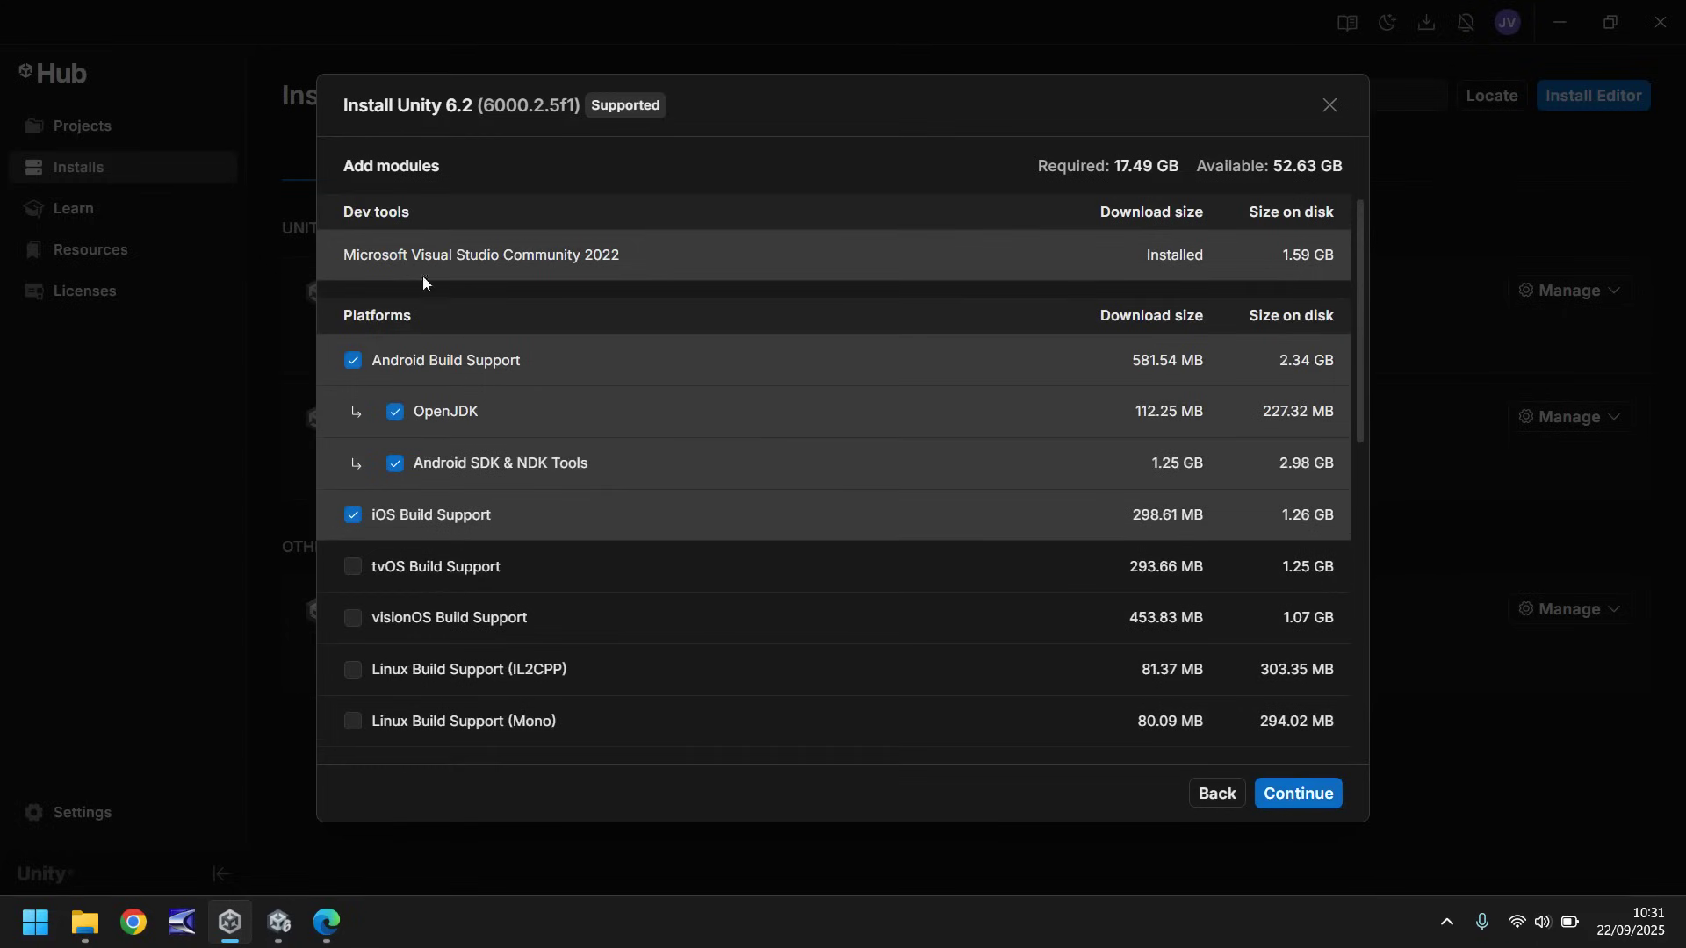
# - Close the module dialog without installing and start a new project from the Projects list
pyautogui.click(1327, 106)
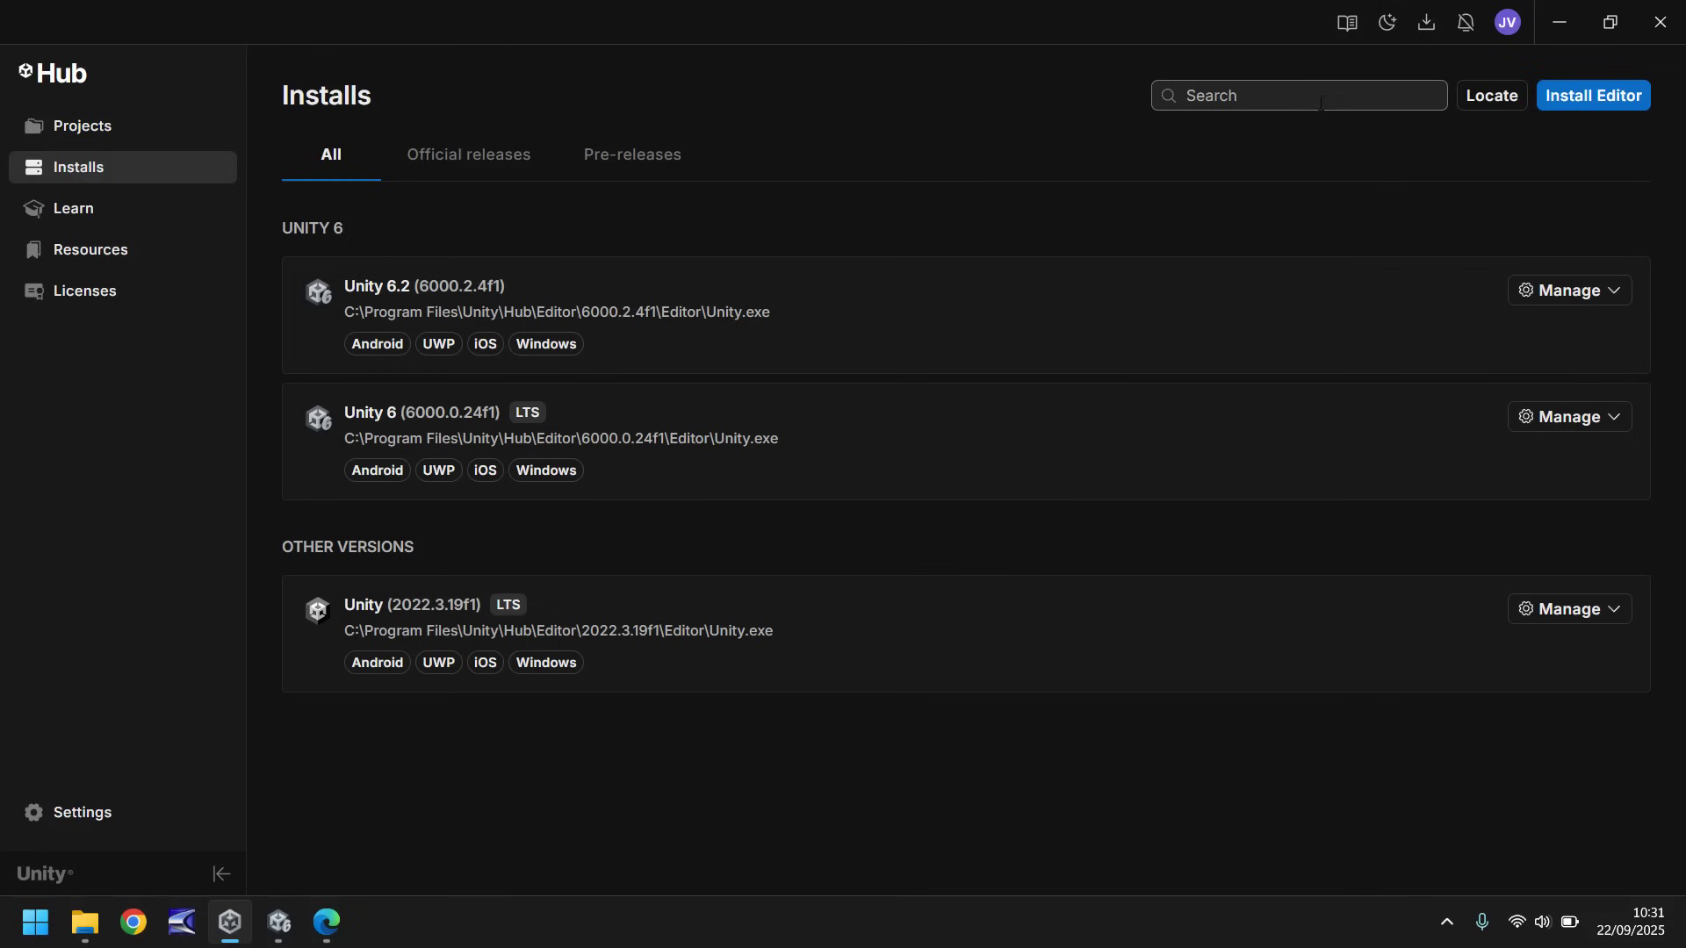
pyautogui.click(71, 131)
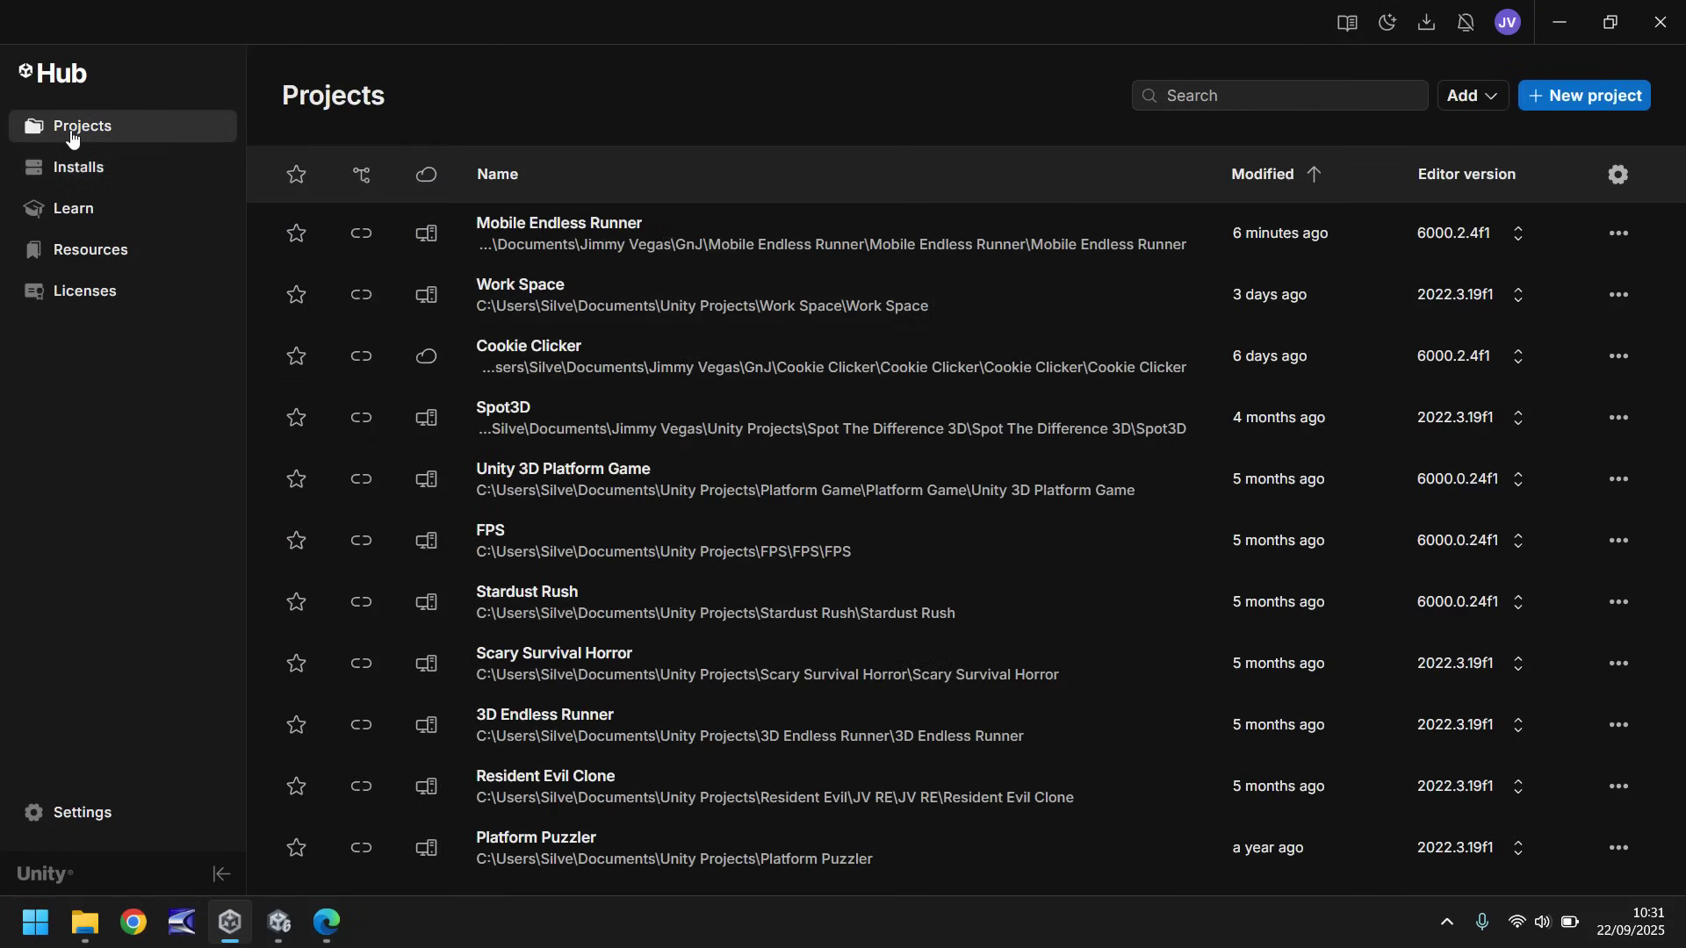
pyautogui.click(1580, 93)
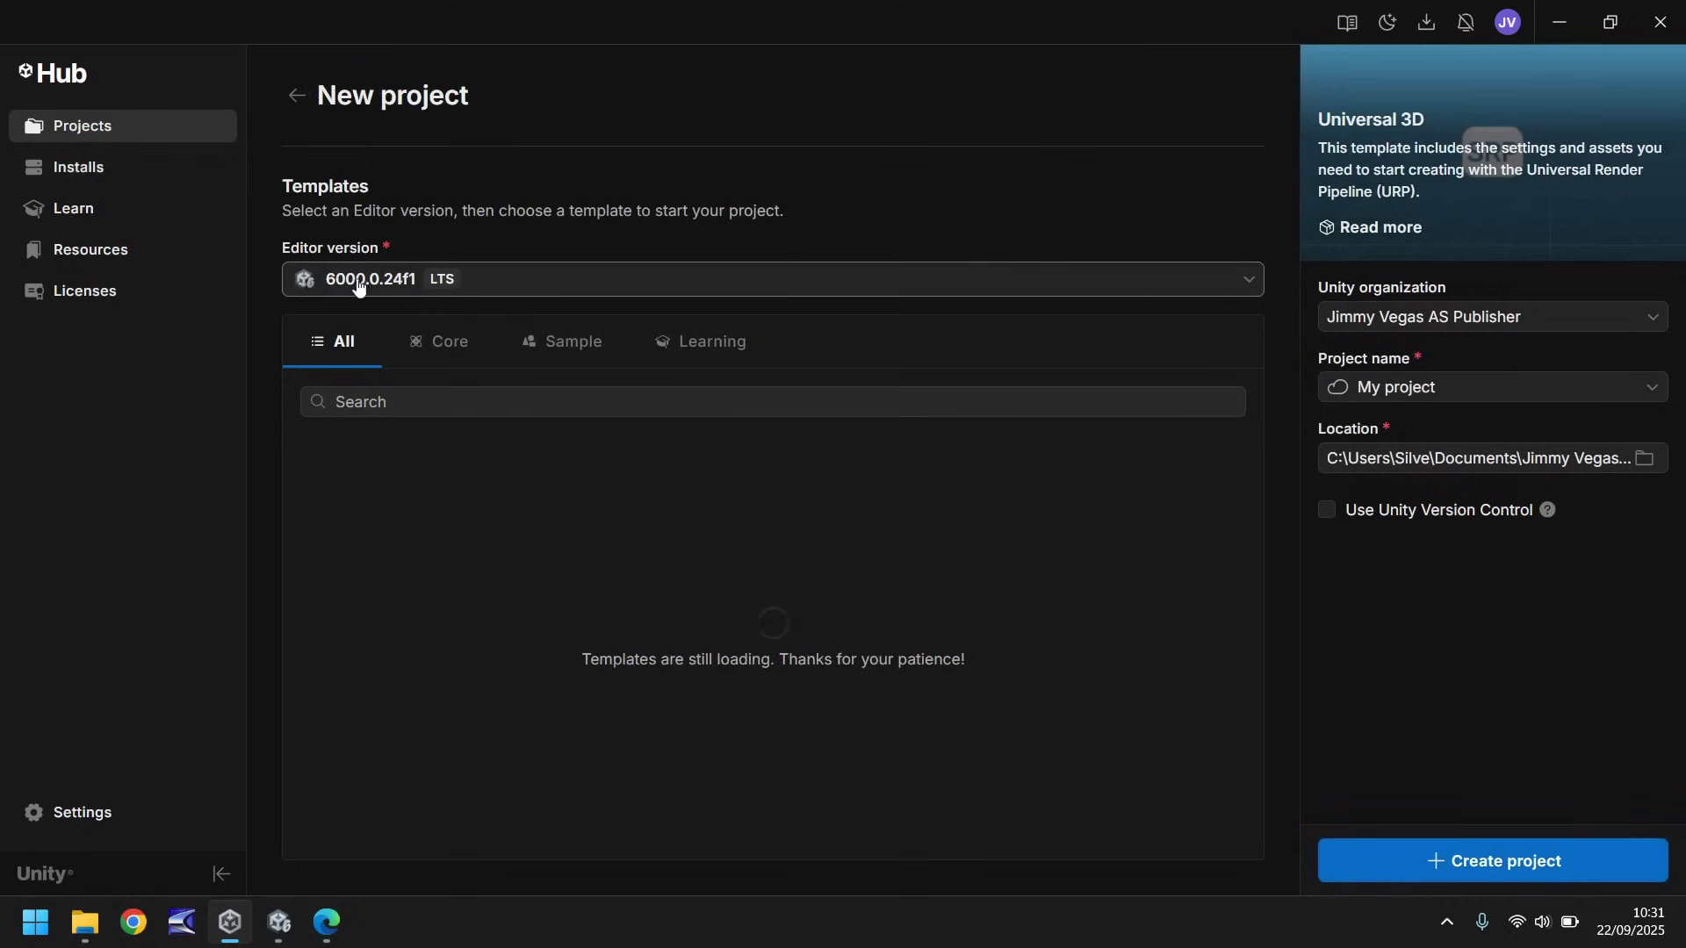
# - Choose editor version 6000.2.4f1 and the Universal 3D template for the new project
pyautogui.click(1255, 281)
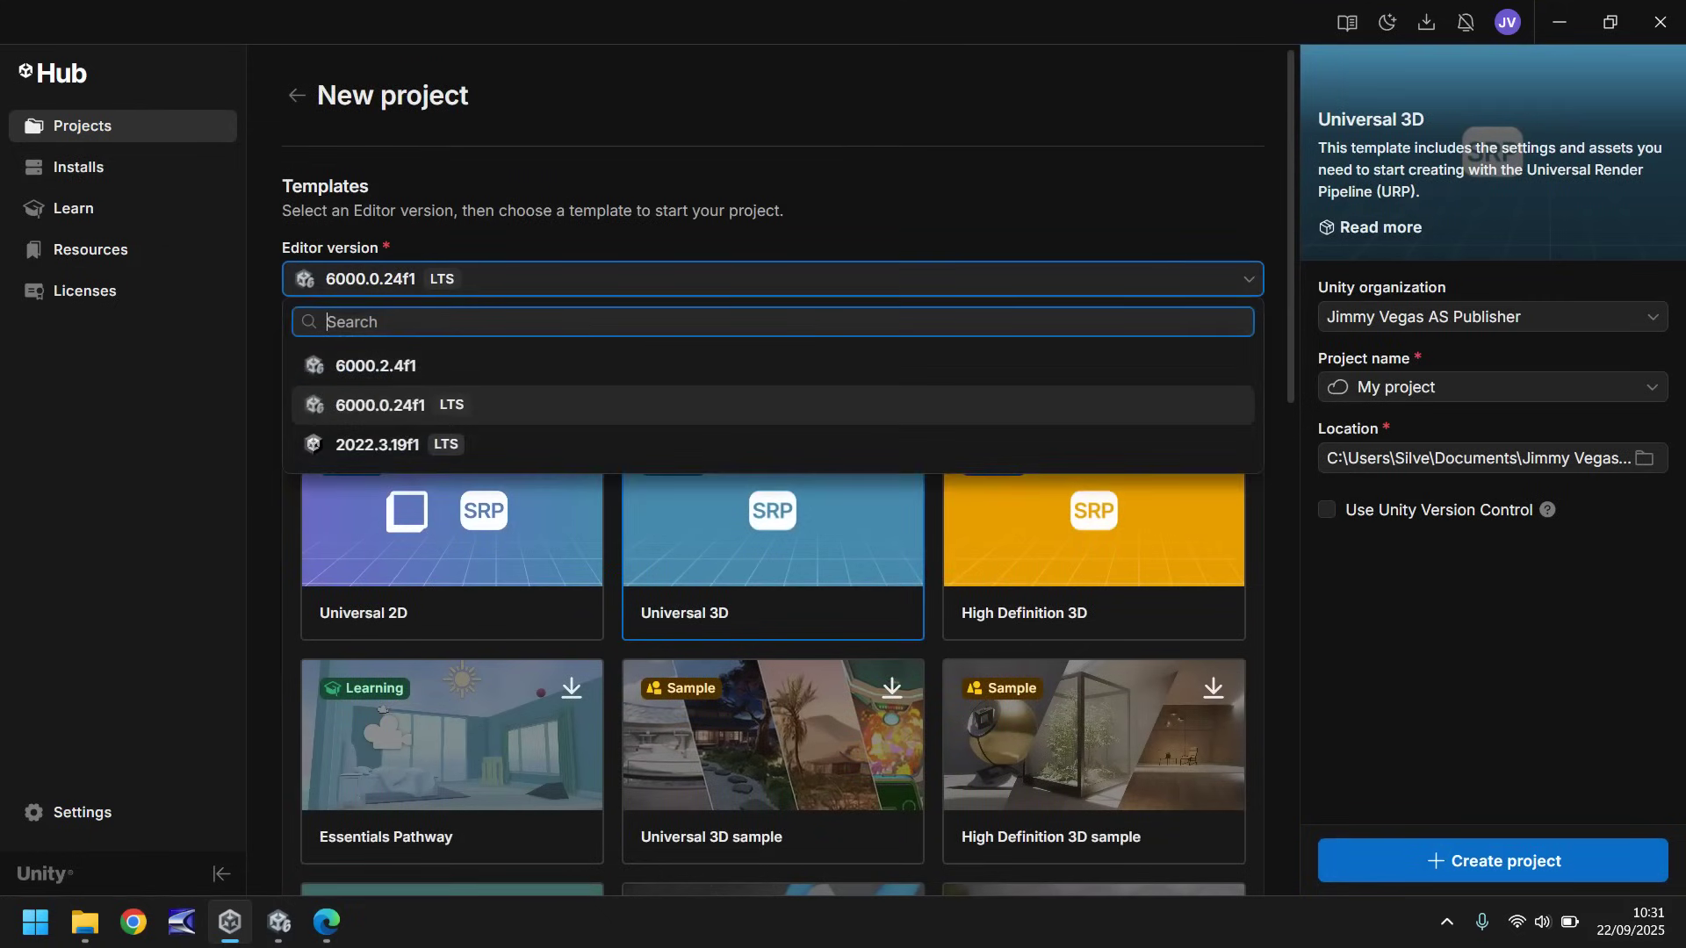
pyautogui.click(350, 366)
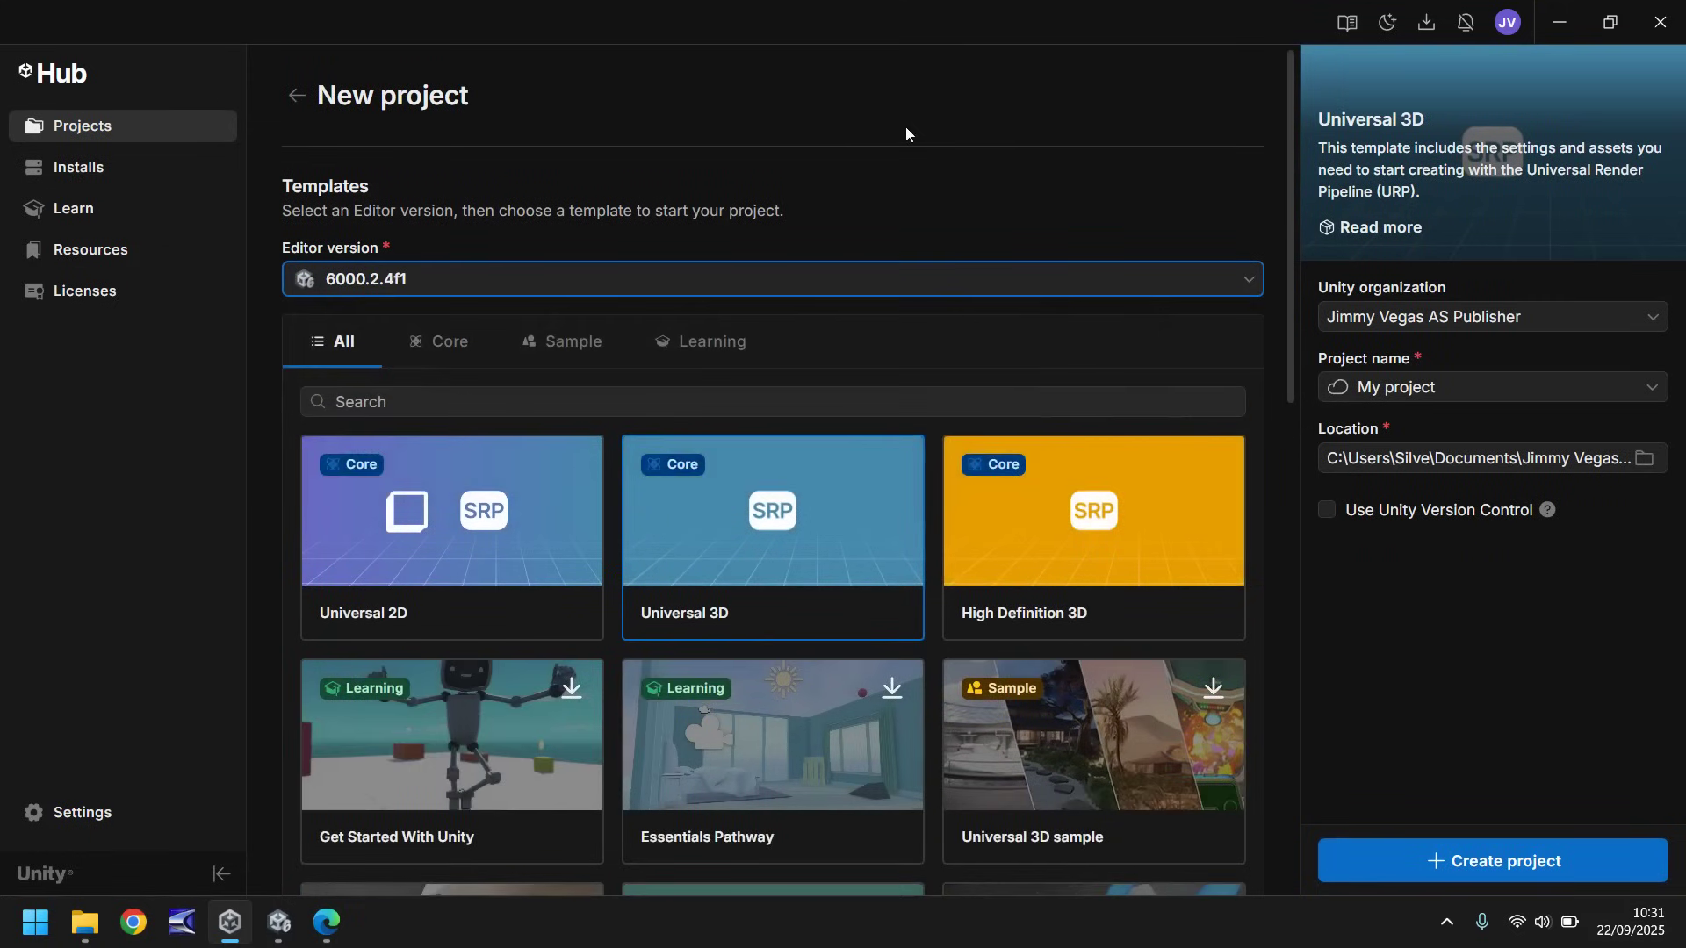
pyautogui.click(761, 528)
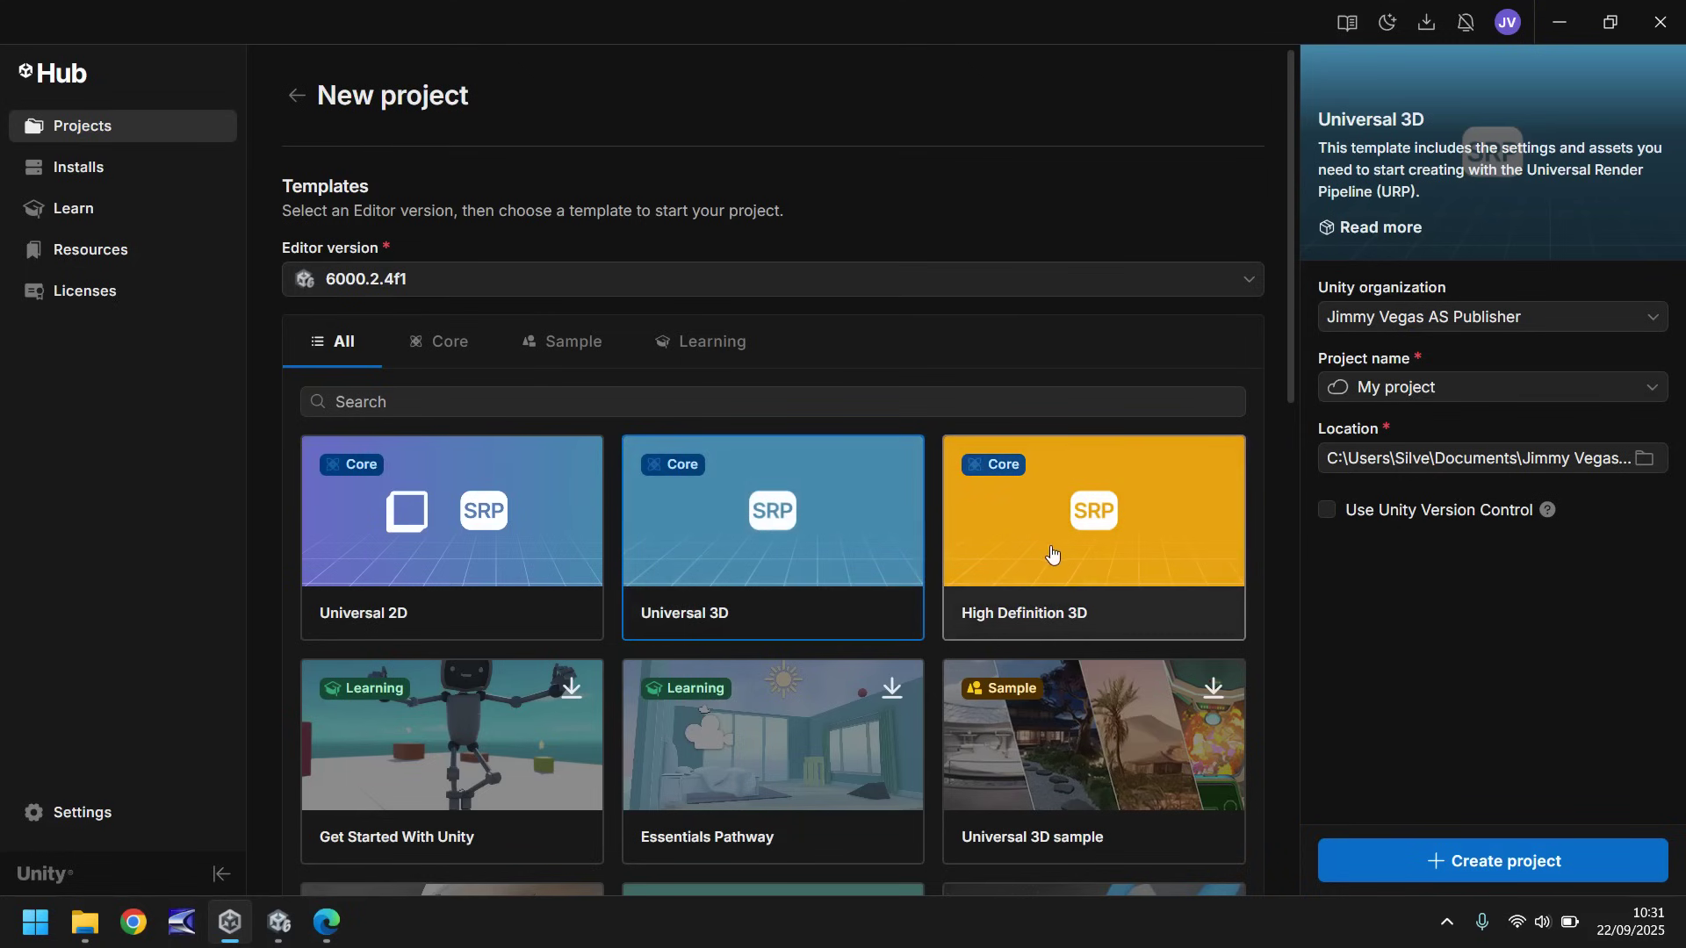
pyautogui.scroll(-1, 1068, 494)
pyautogui.scroll(-3, 983, 364)
pyautogui.scroll(-1, 755, 527)
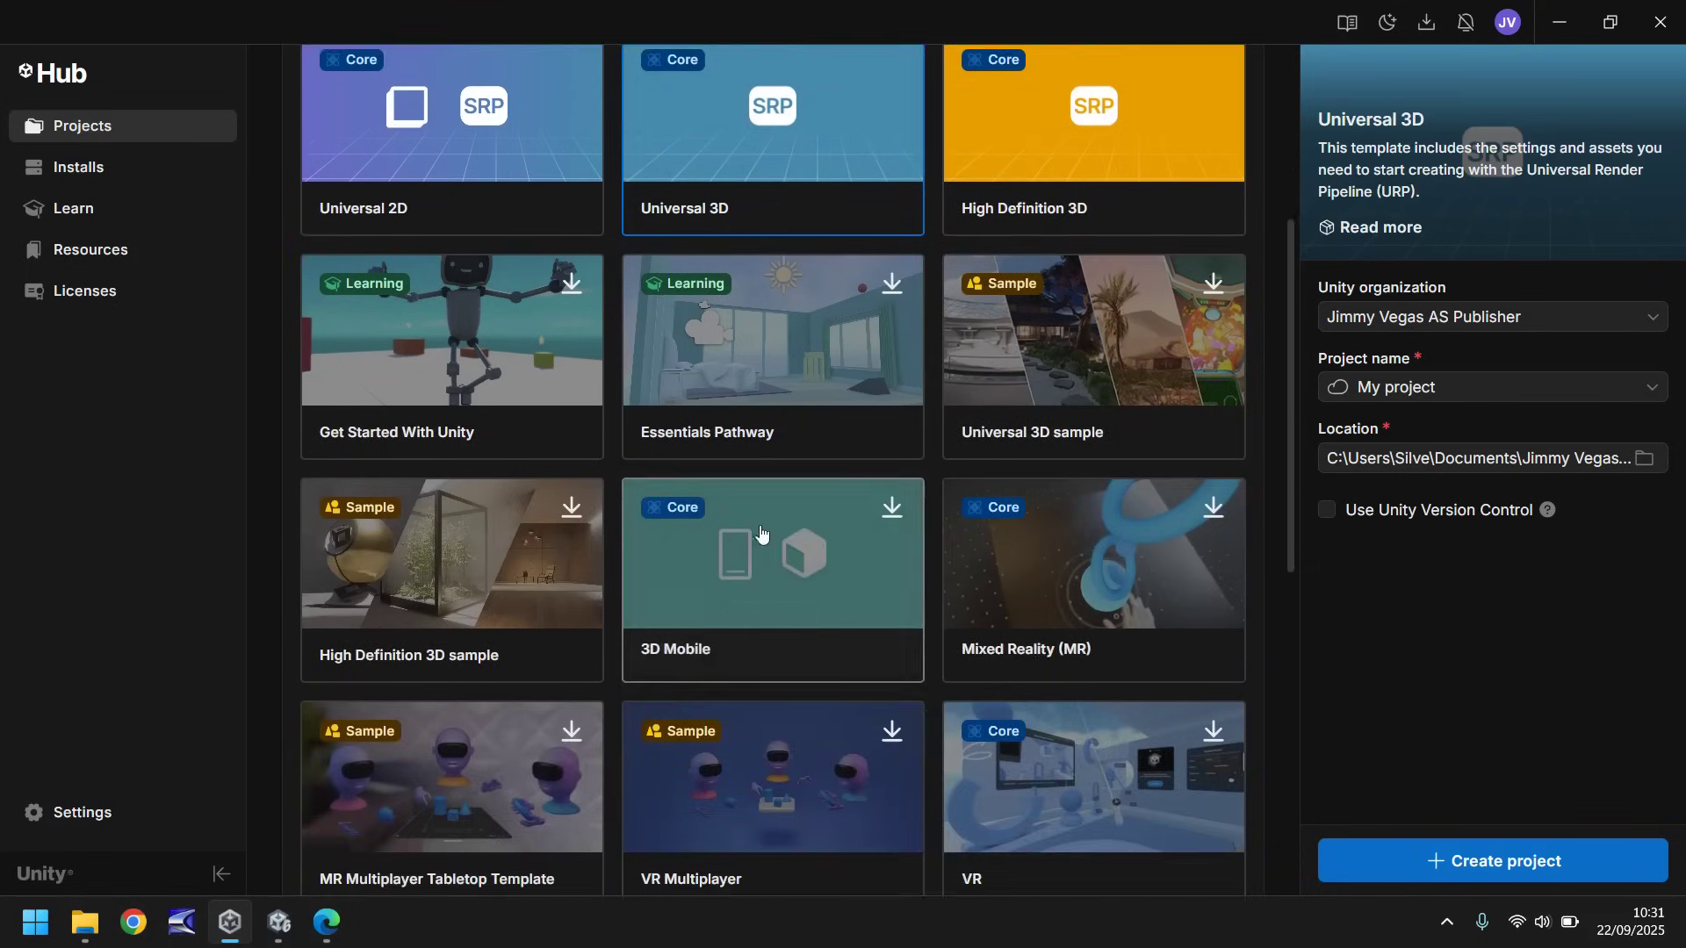
pyautogui.scroll(4, 762, 562)
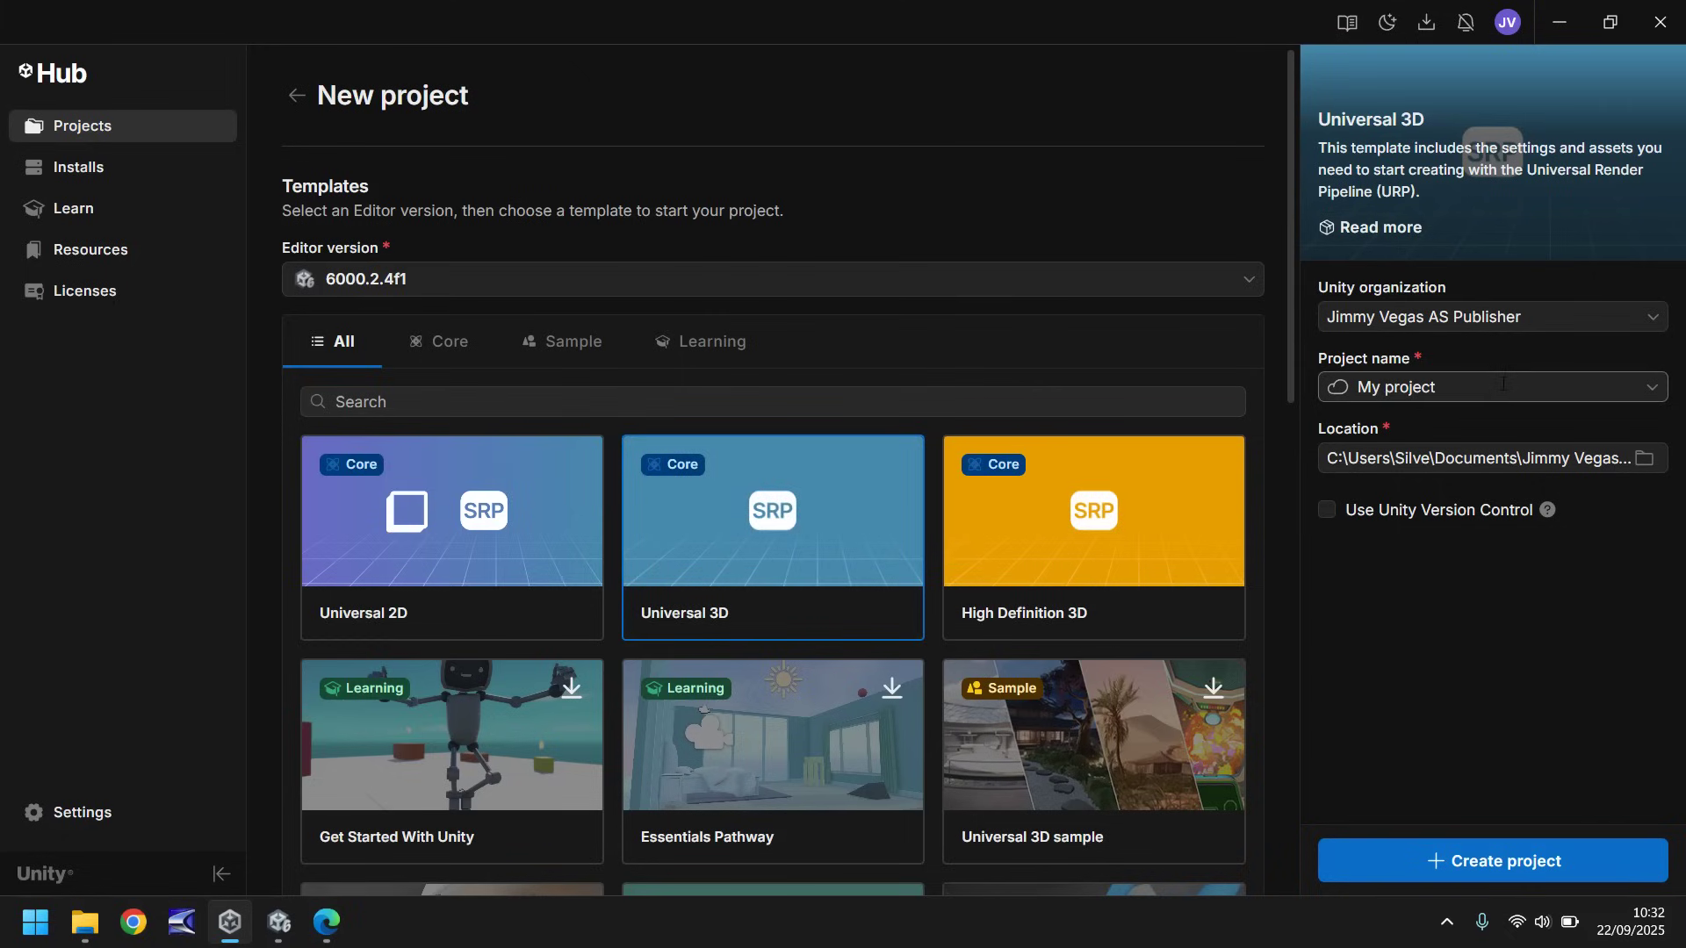
# - Replace the default project name 'My project' with 'Endless Runner'
pyautogui.moveTo(1504, 384); pyautogui.dragTo(1358, 376)
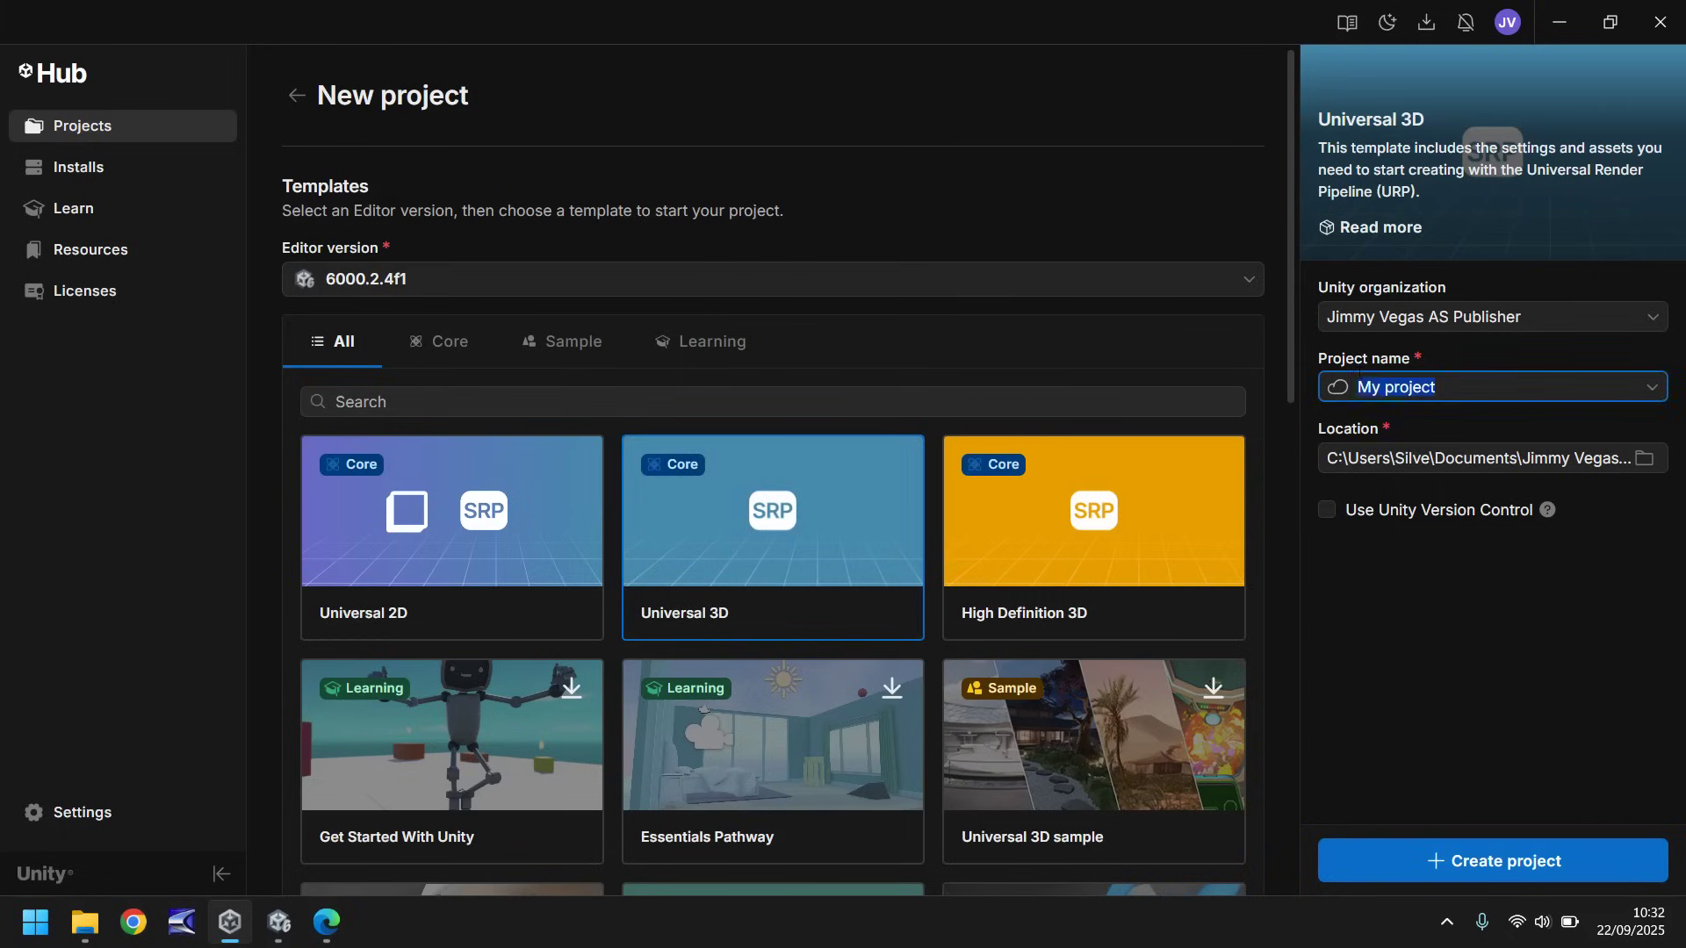
pyautogui.write('frisl')
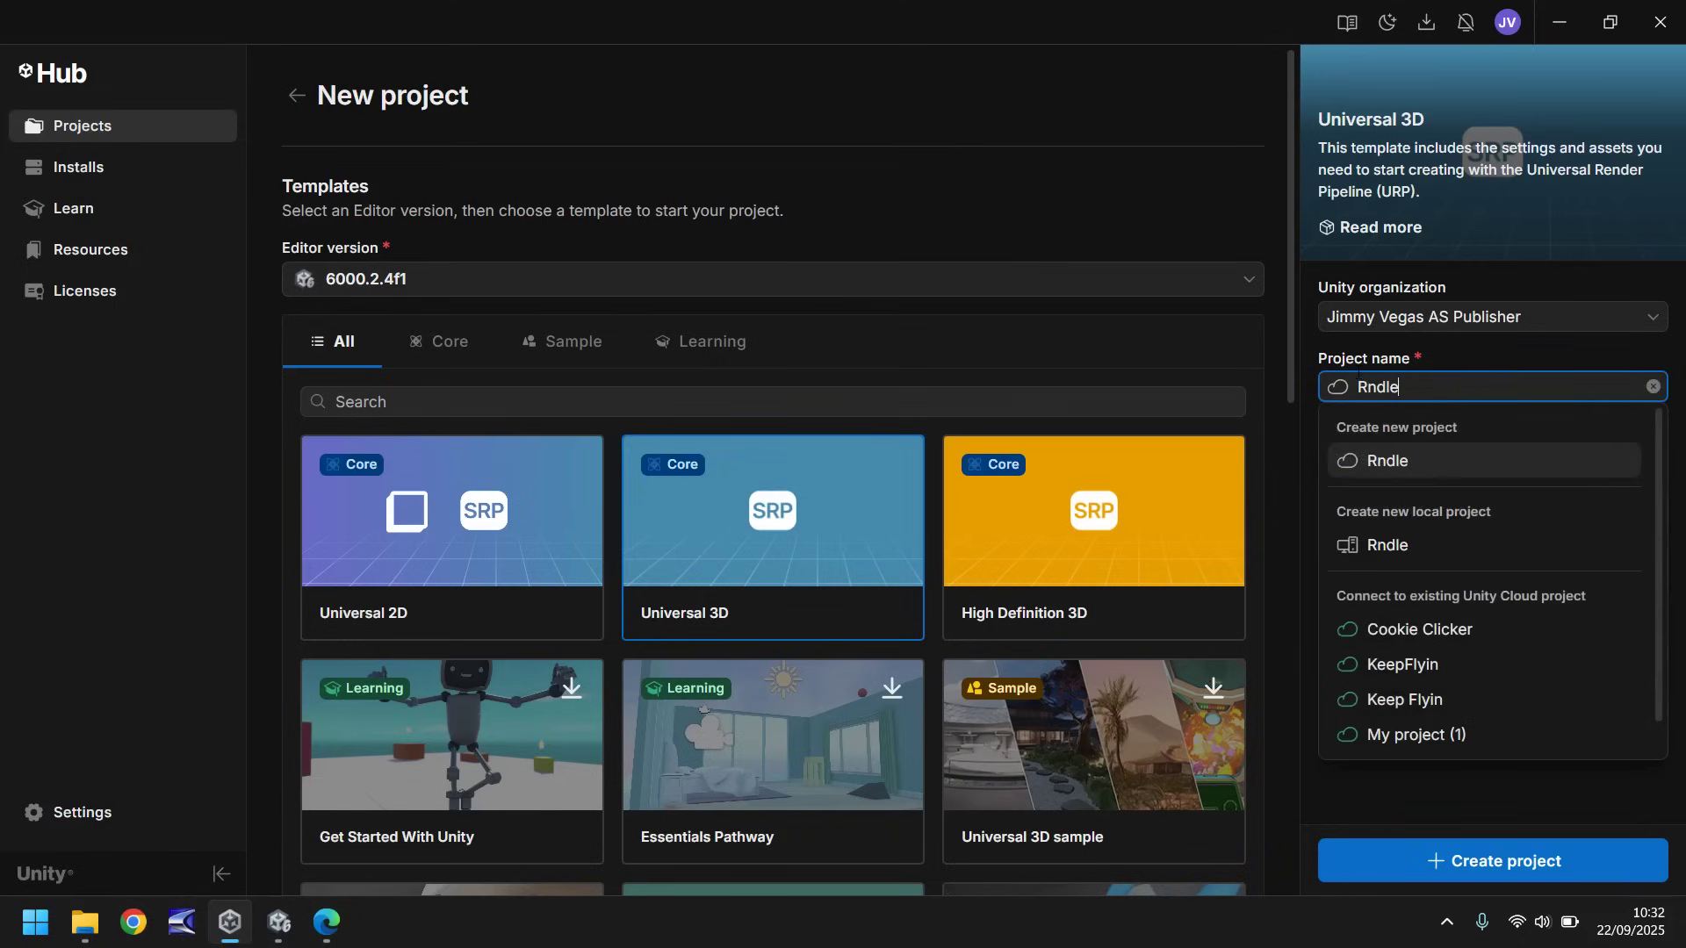
pyautogui.press('BackSpace')
pyautogui.press('BackSpace')
pyautogui.press('BackSpace')
pyautogui.press('BackSpace')
pyautogui.press('BackSpace')
pyautogui.write('En')
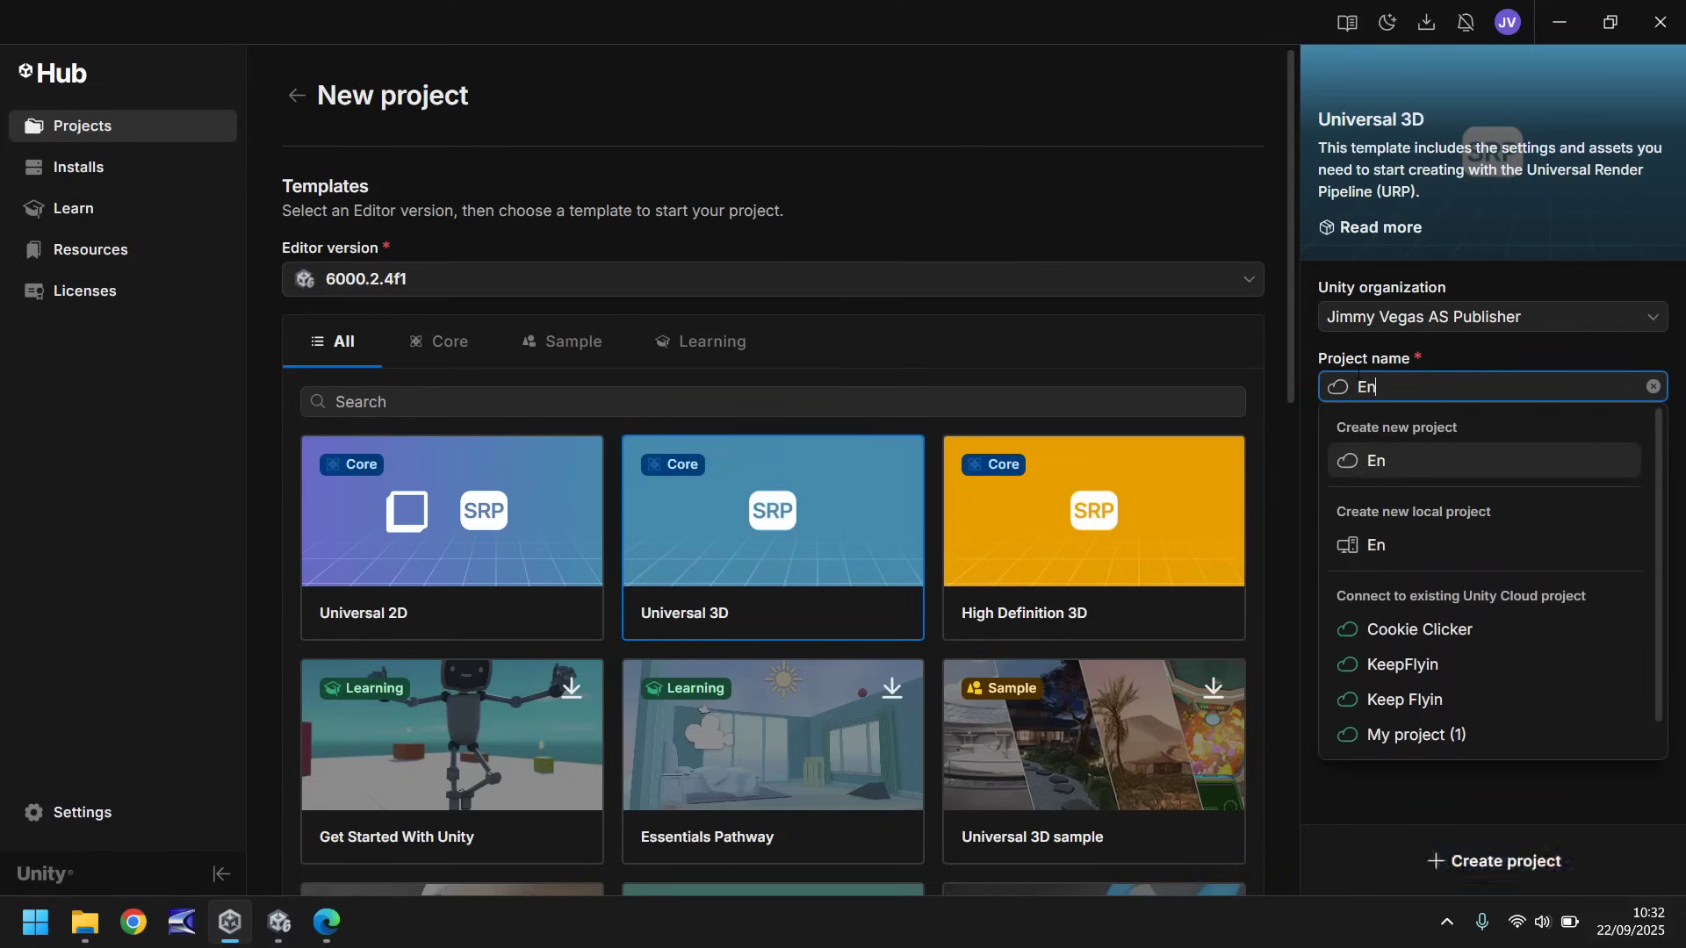
pyautogui.write('dless Runner')
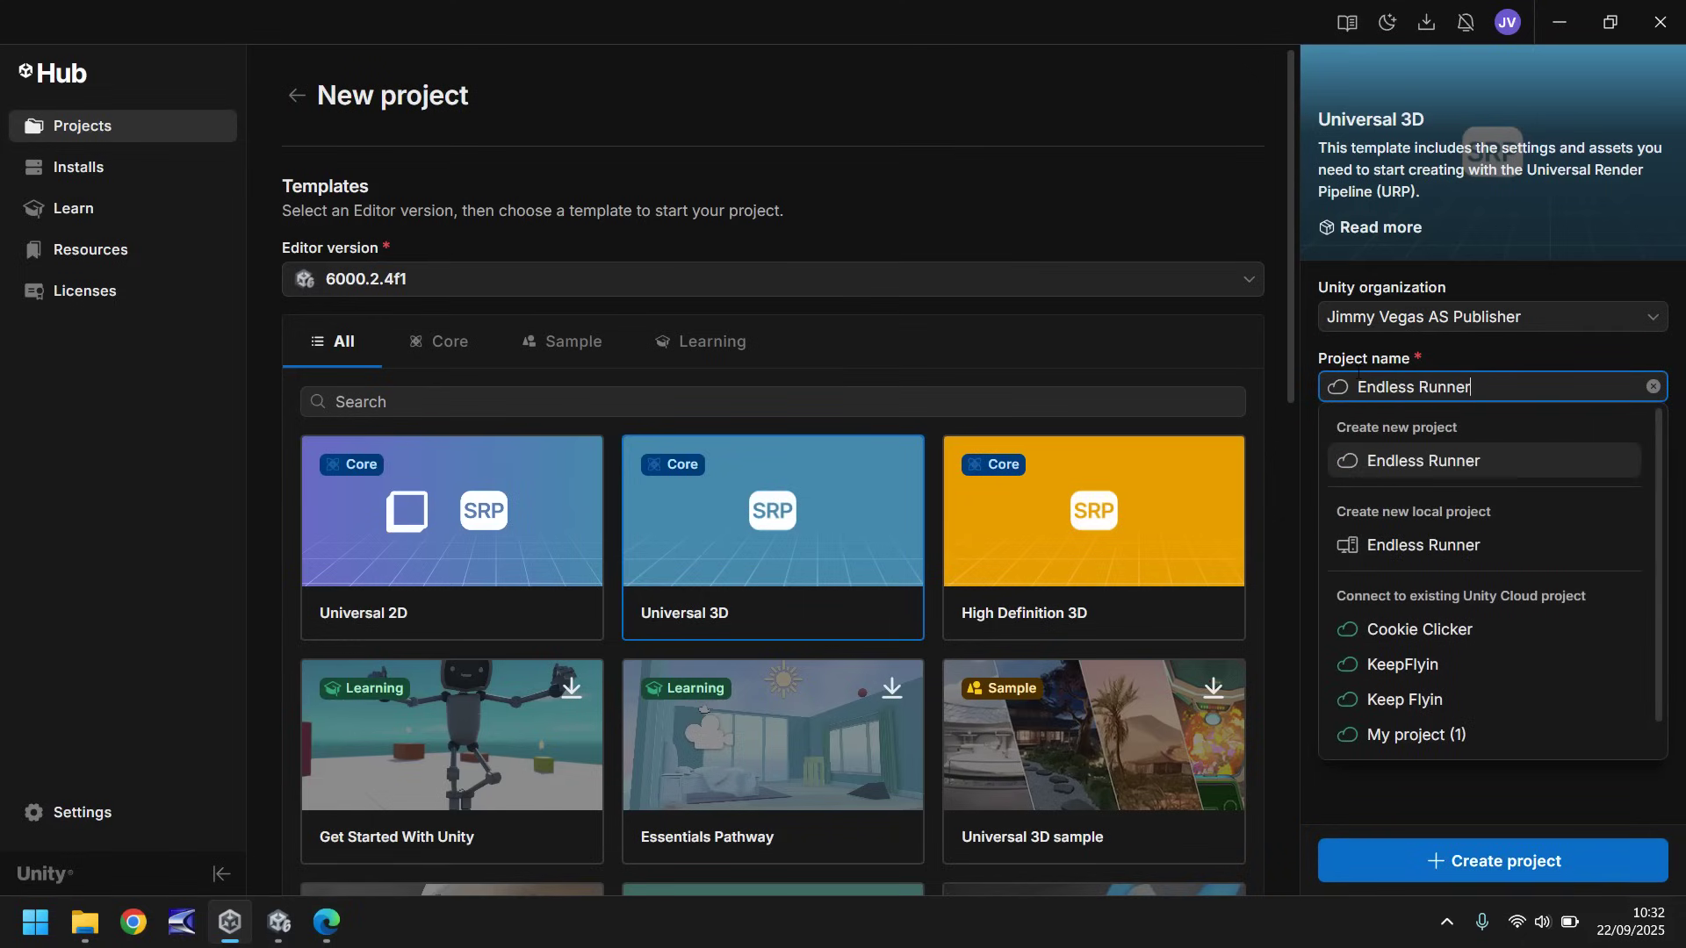
pyautogui.press('Return')
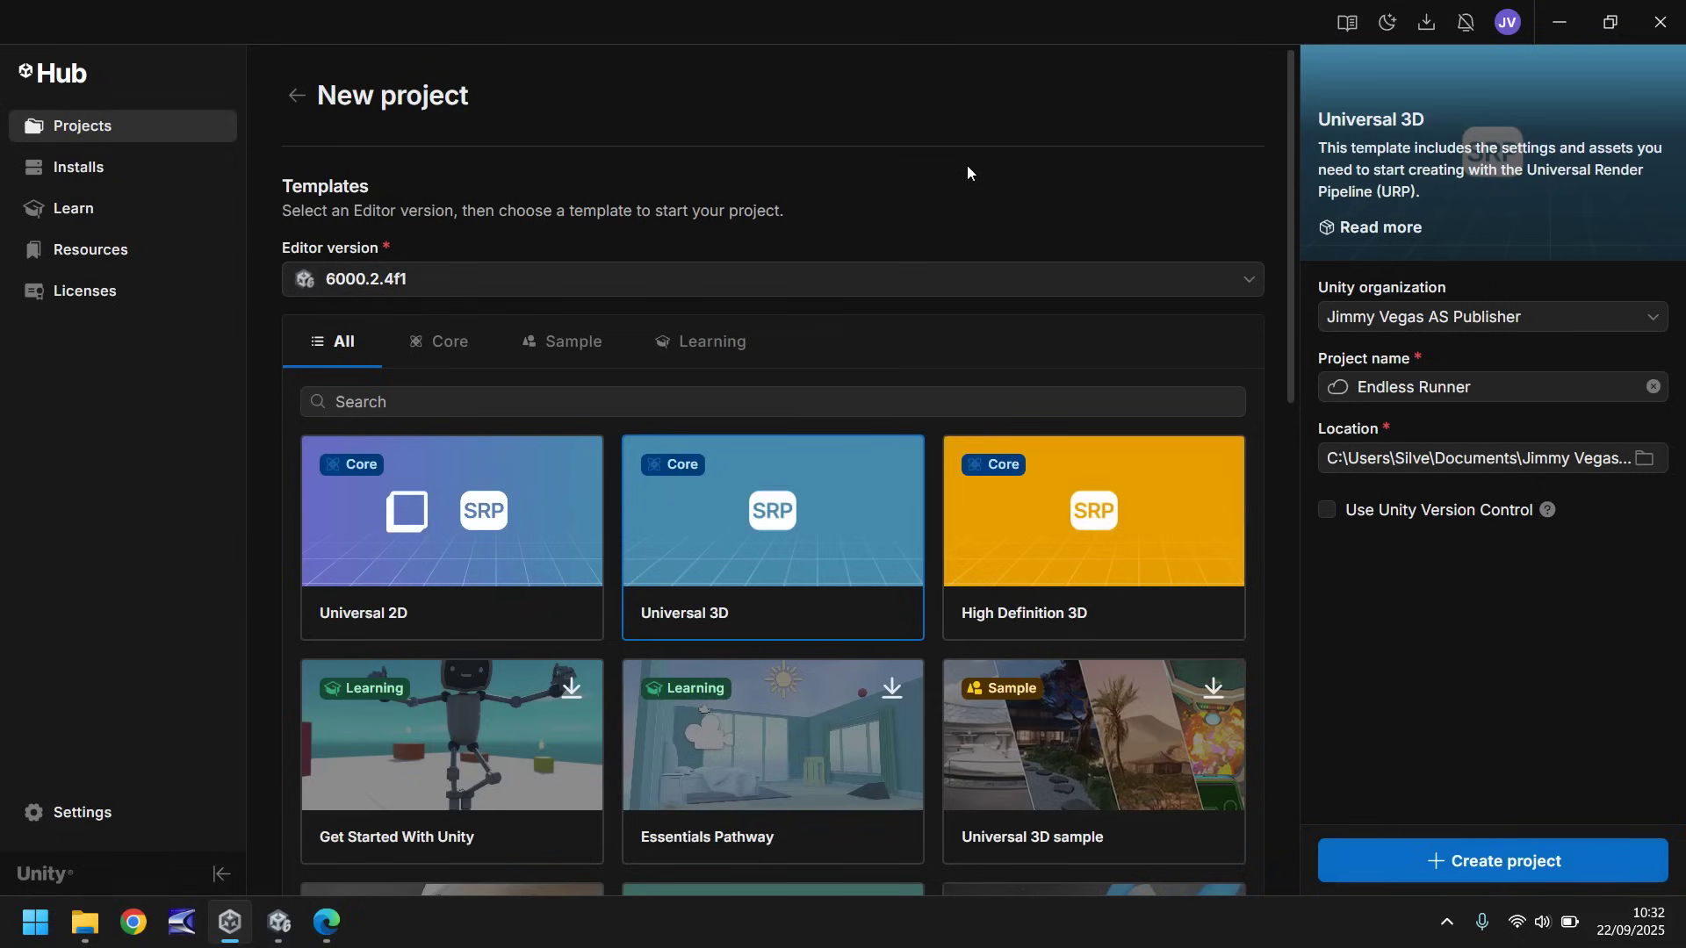
pyautogui.click(280, 922)
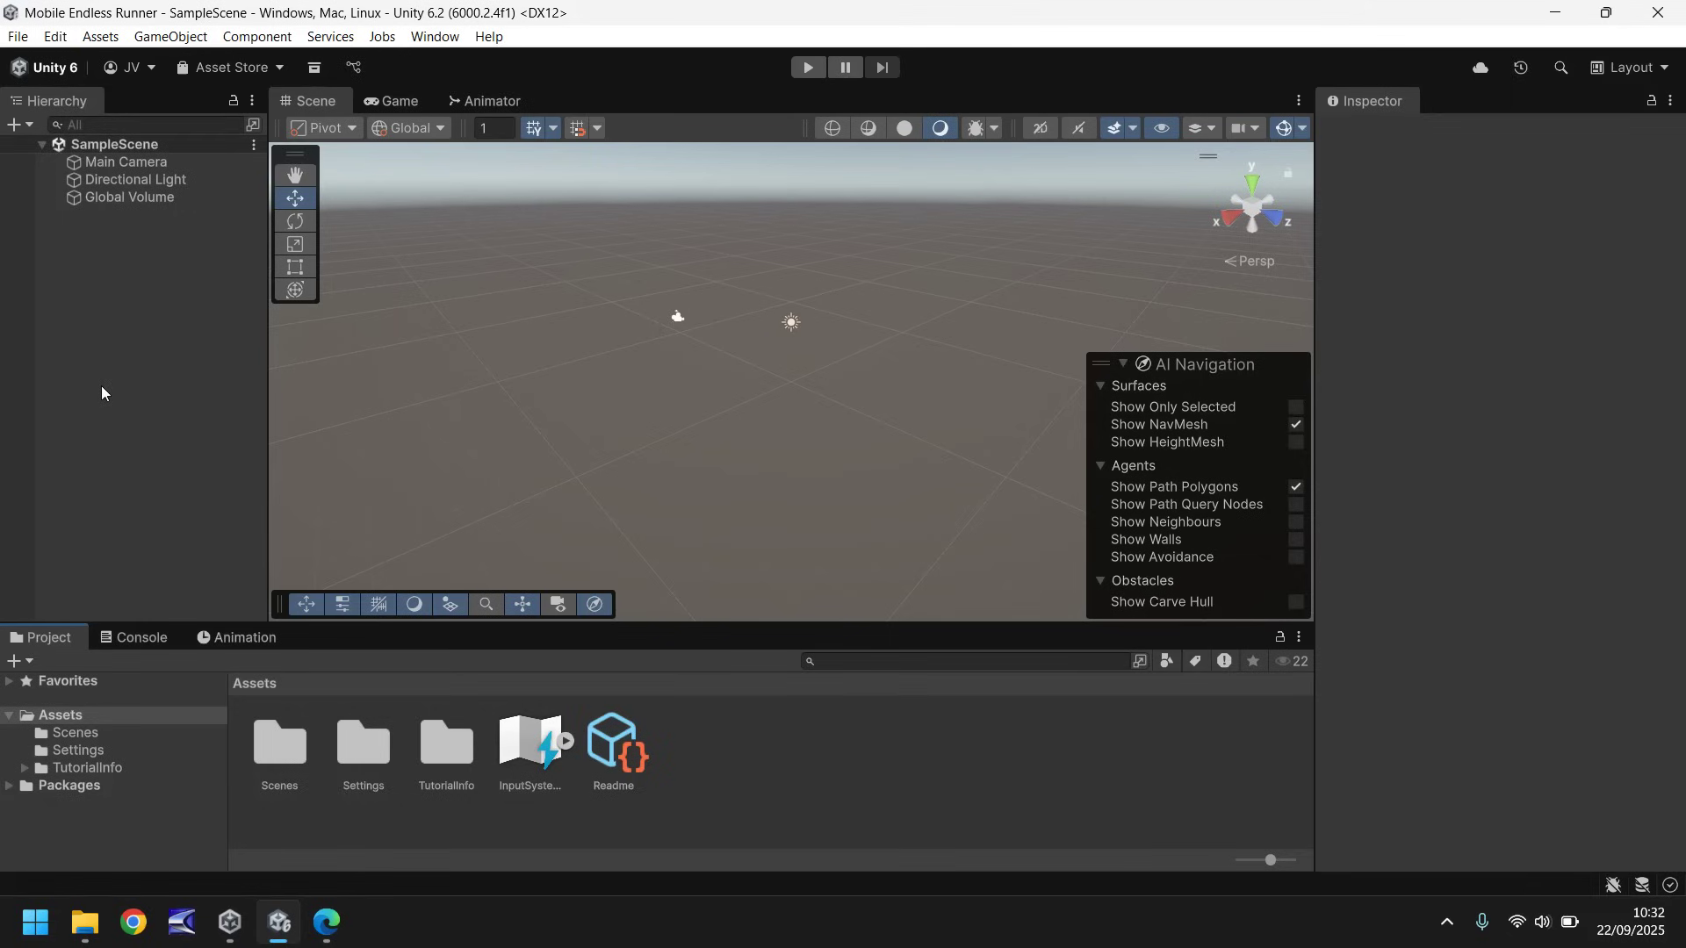
pyautogui.click(133, 160)
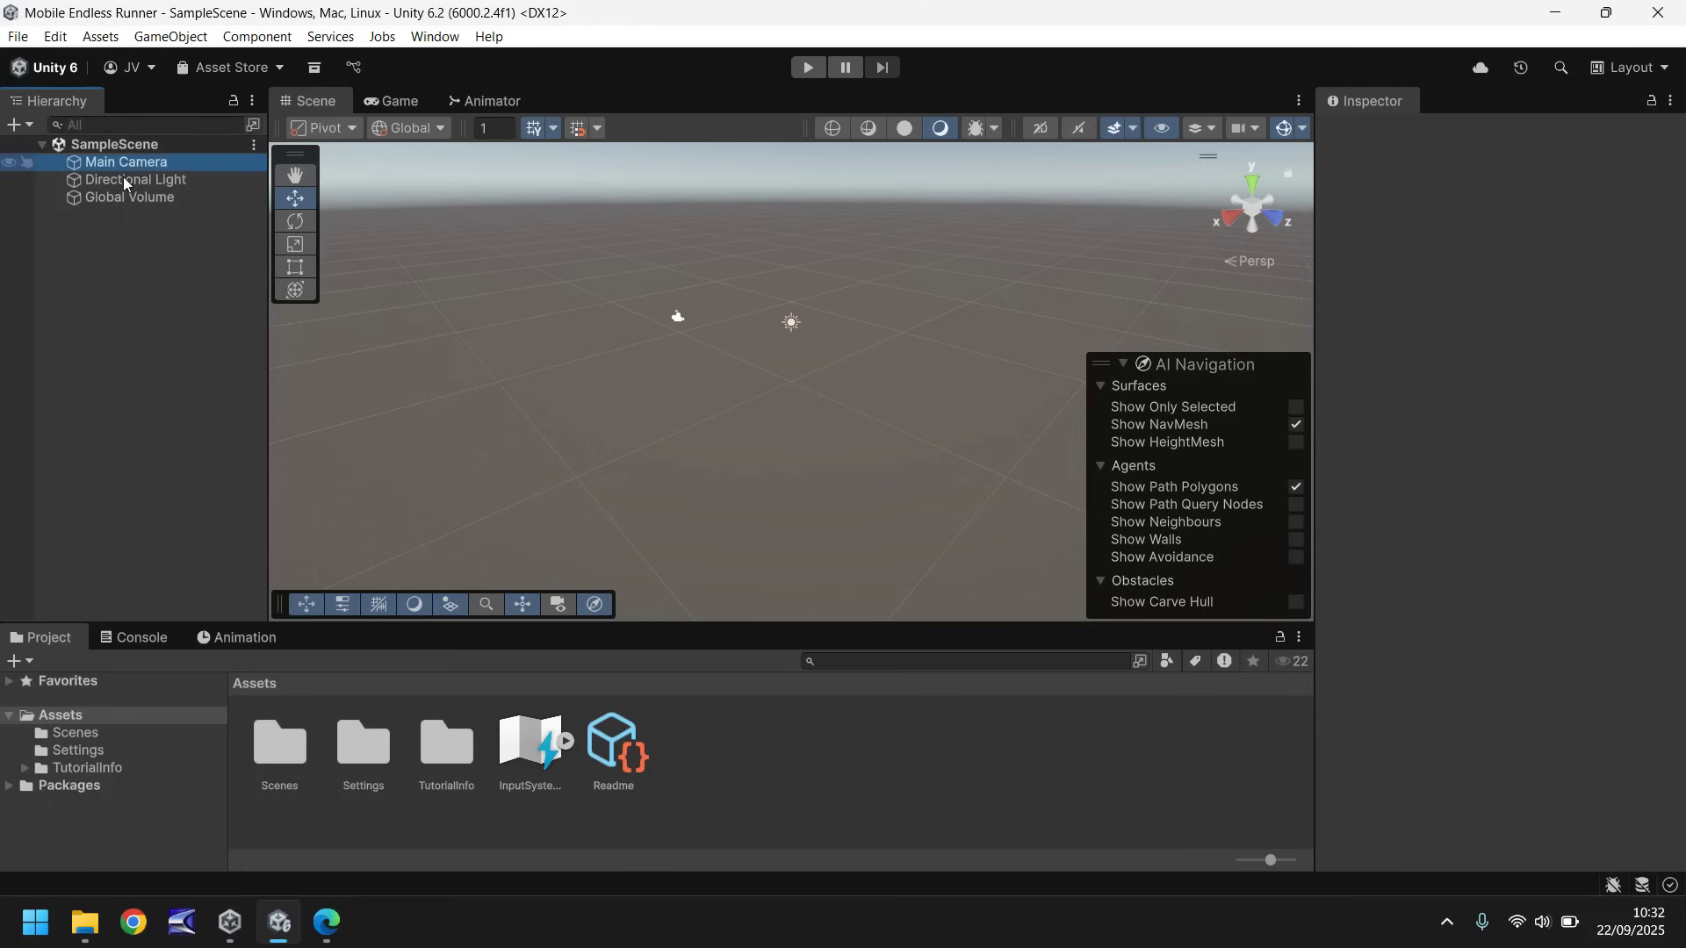
pyautogui.click(114, 162)
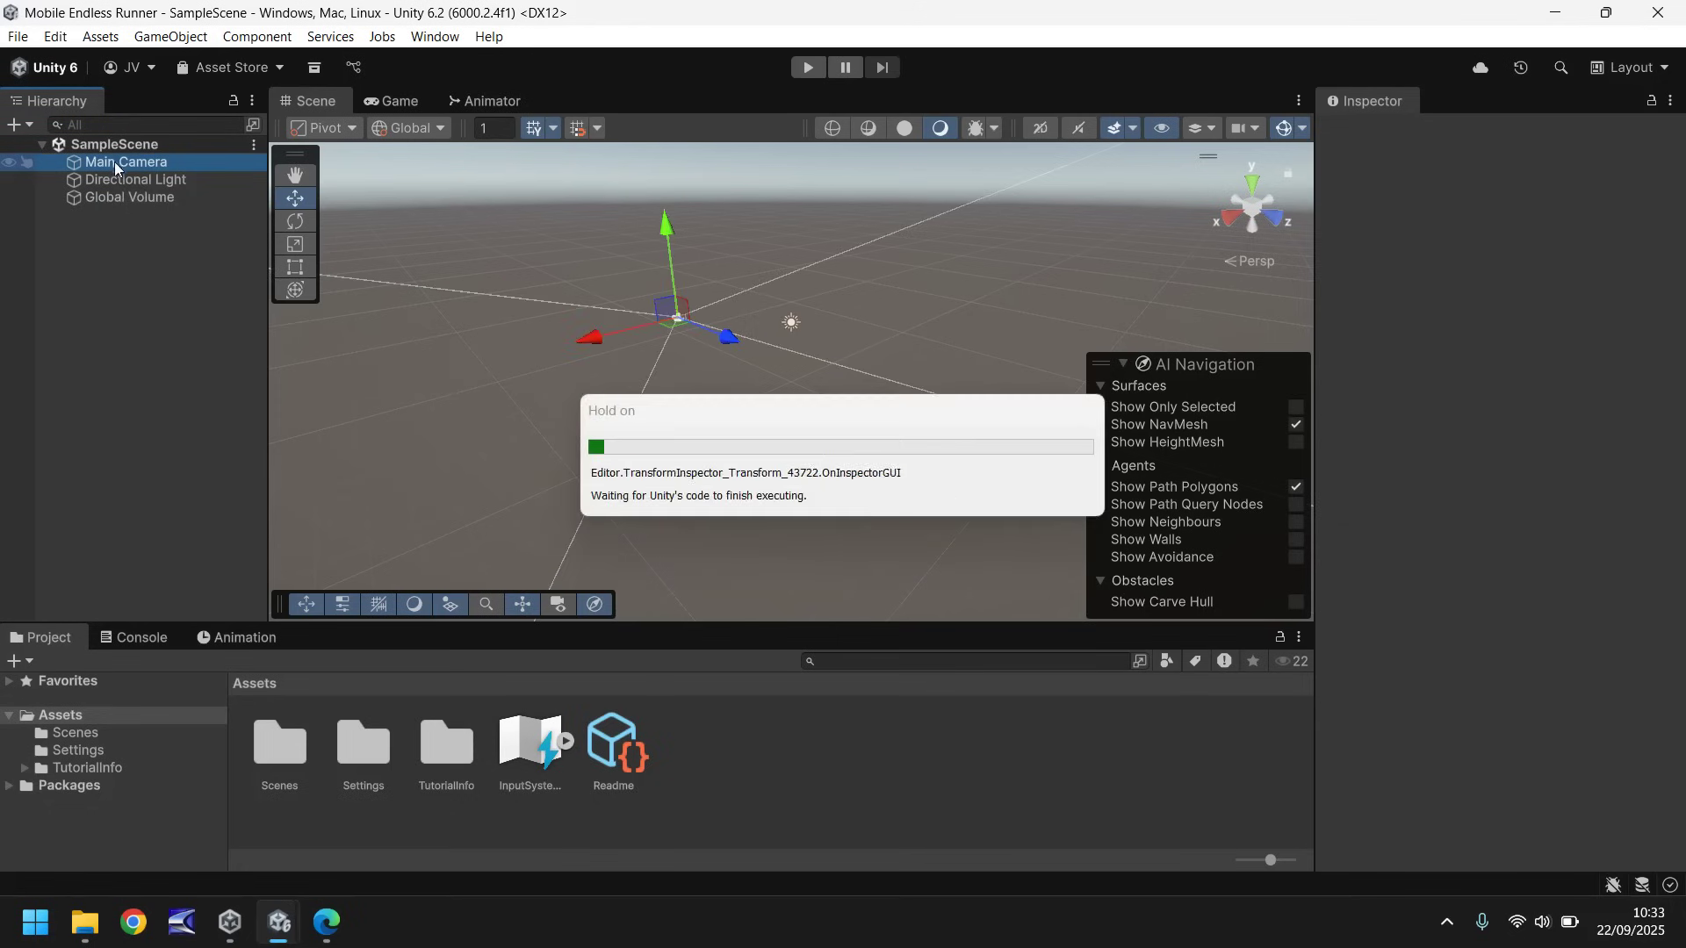
pyautogui.click(93, 180)
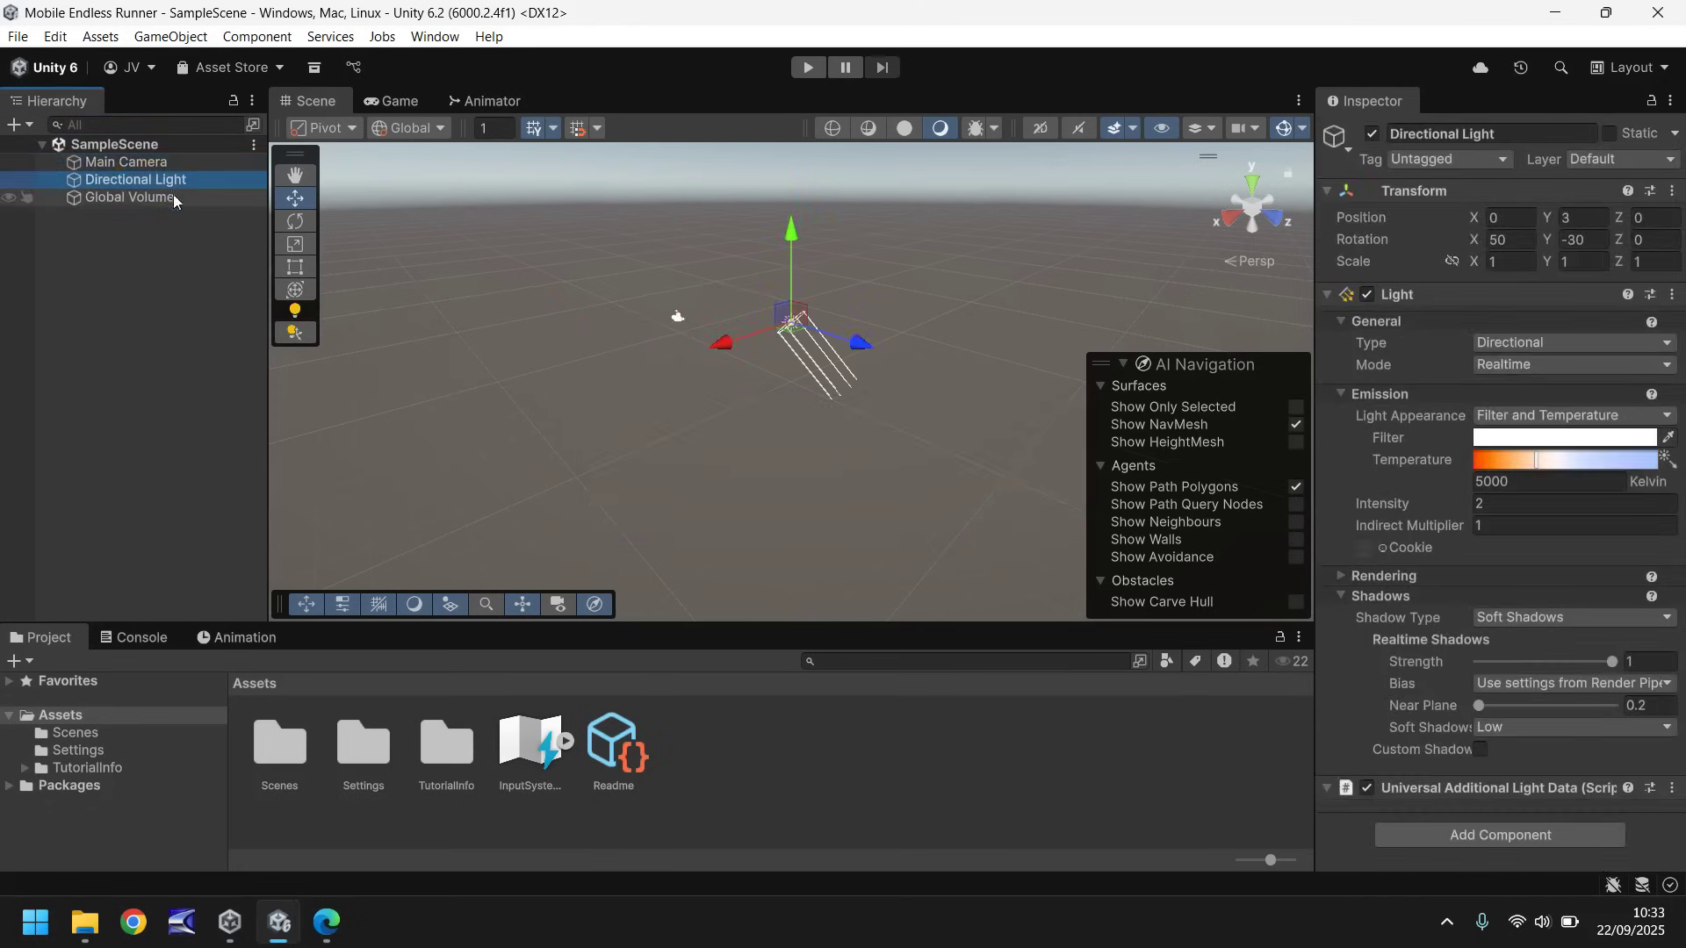
pyautogui.click(105, 198)
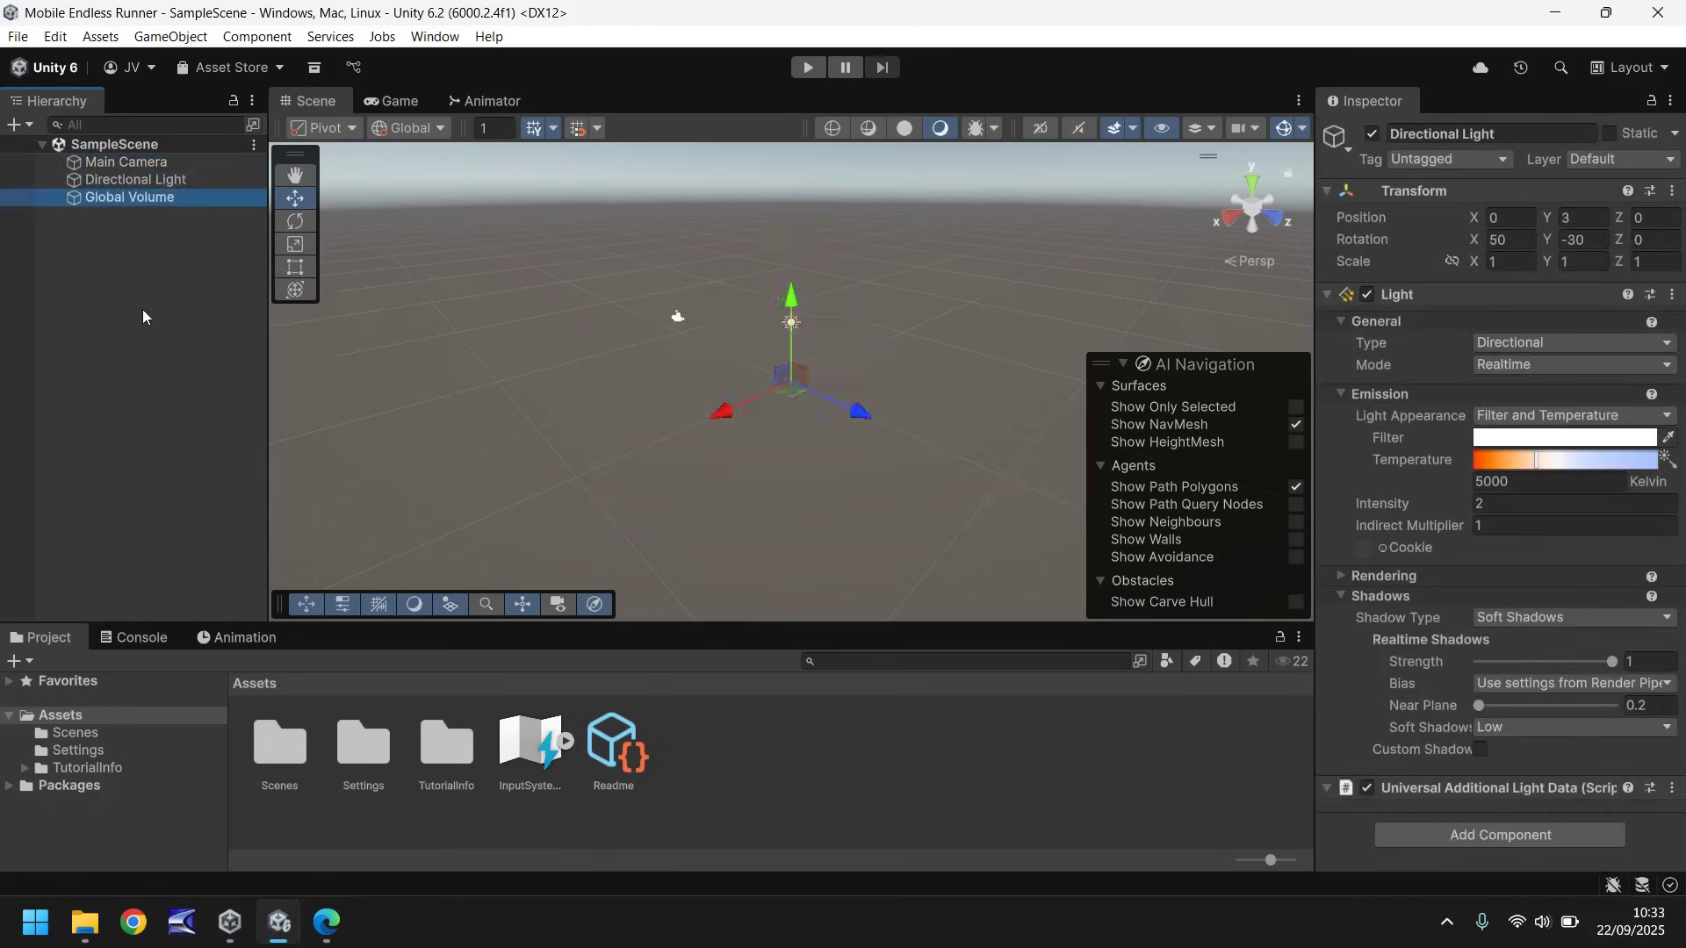
pyautogui.click(141, 177)
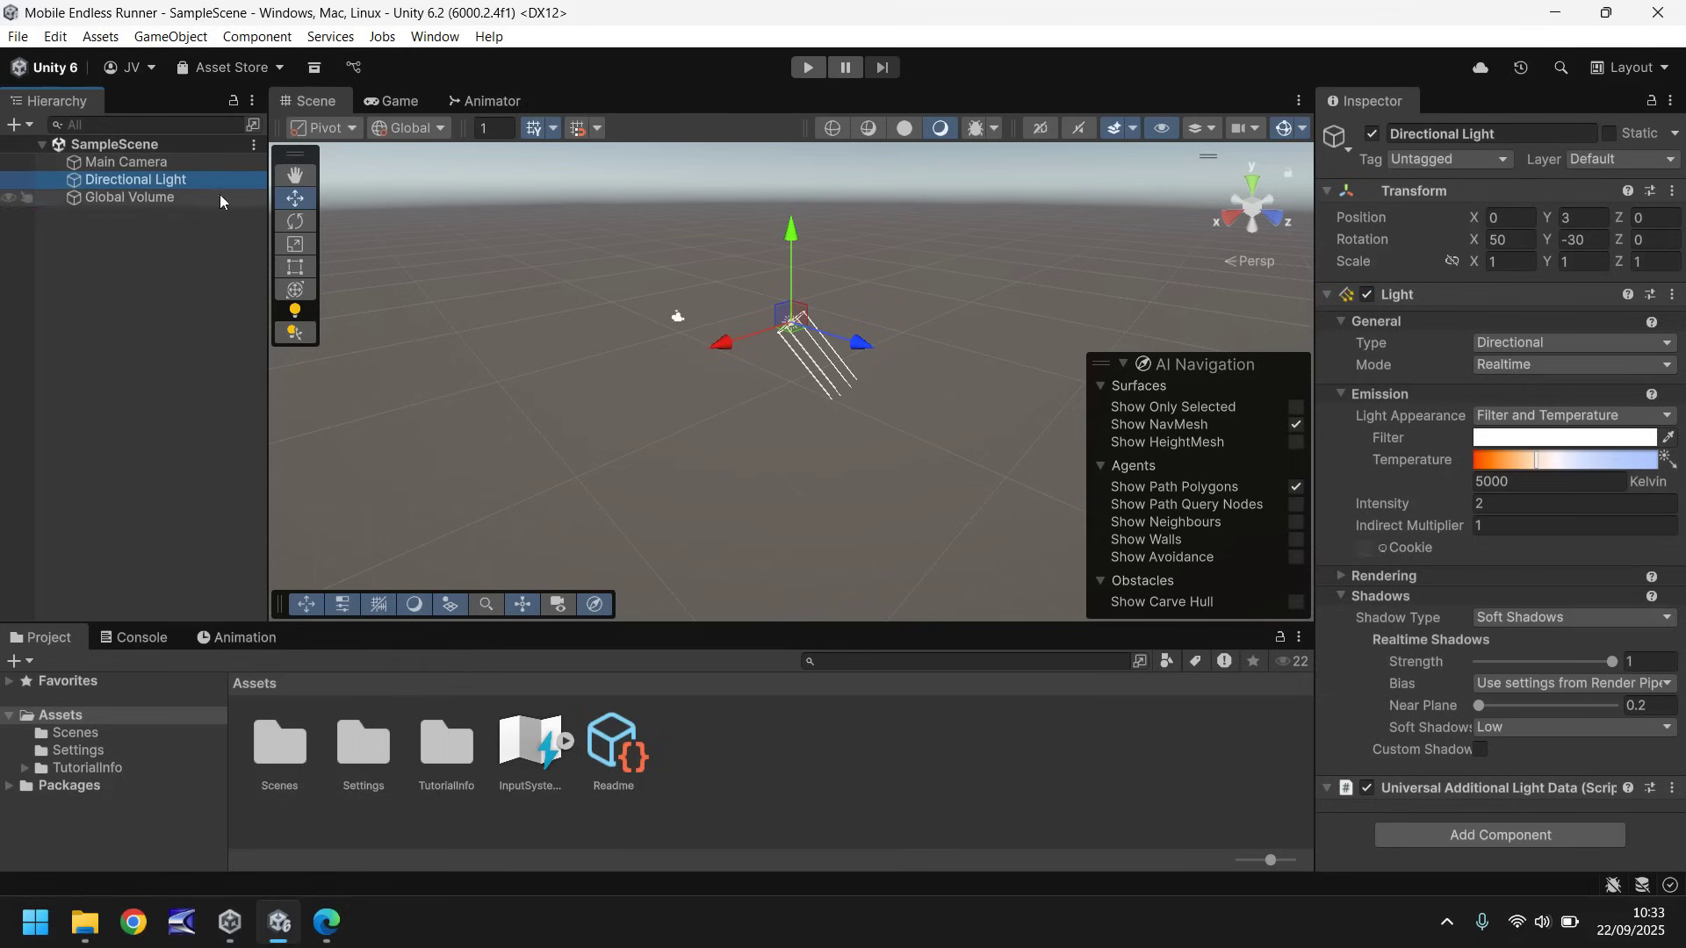
pyautogui.click(134, 162)
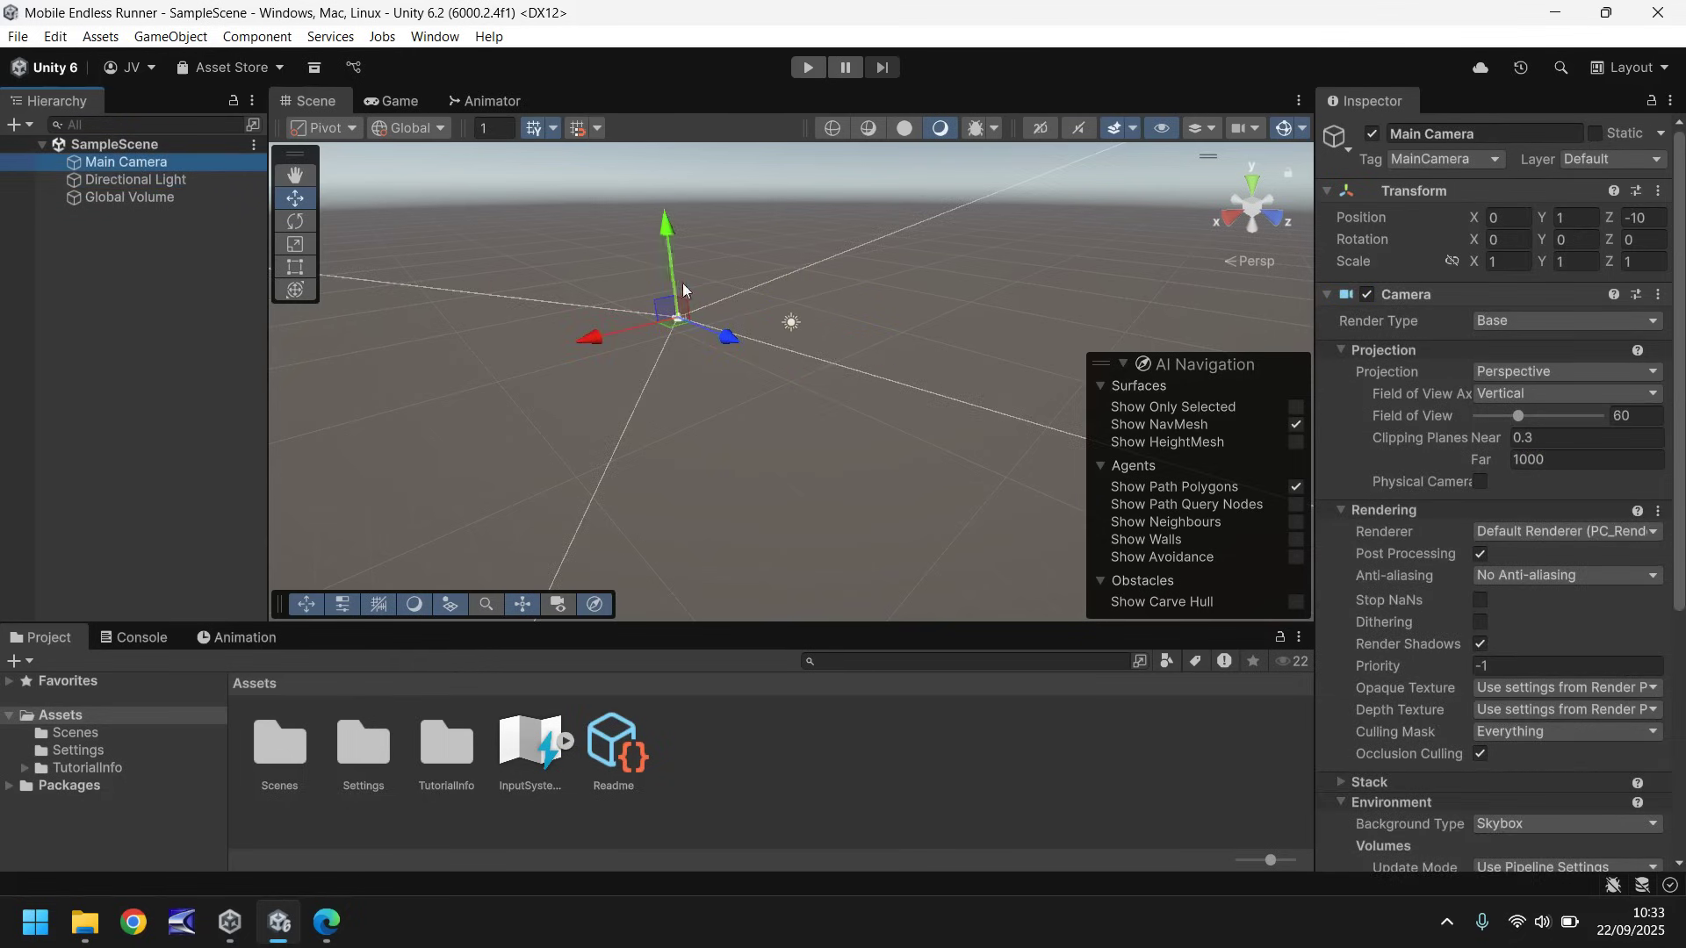
pyautogui.doubleClick(135, 161)
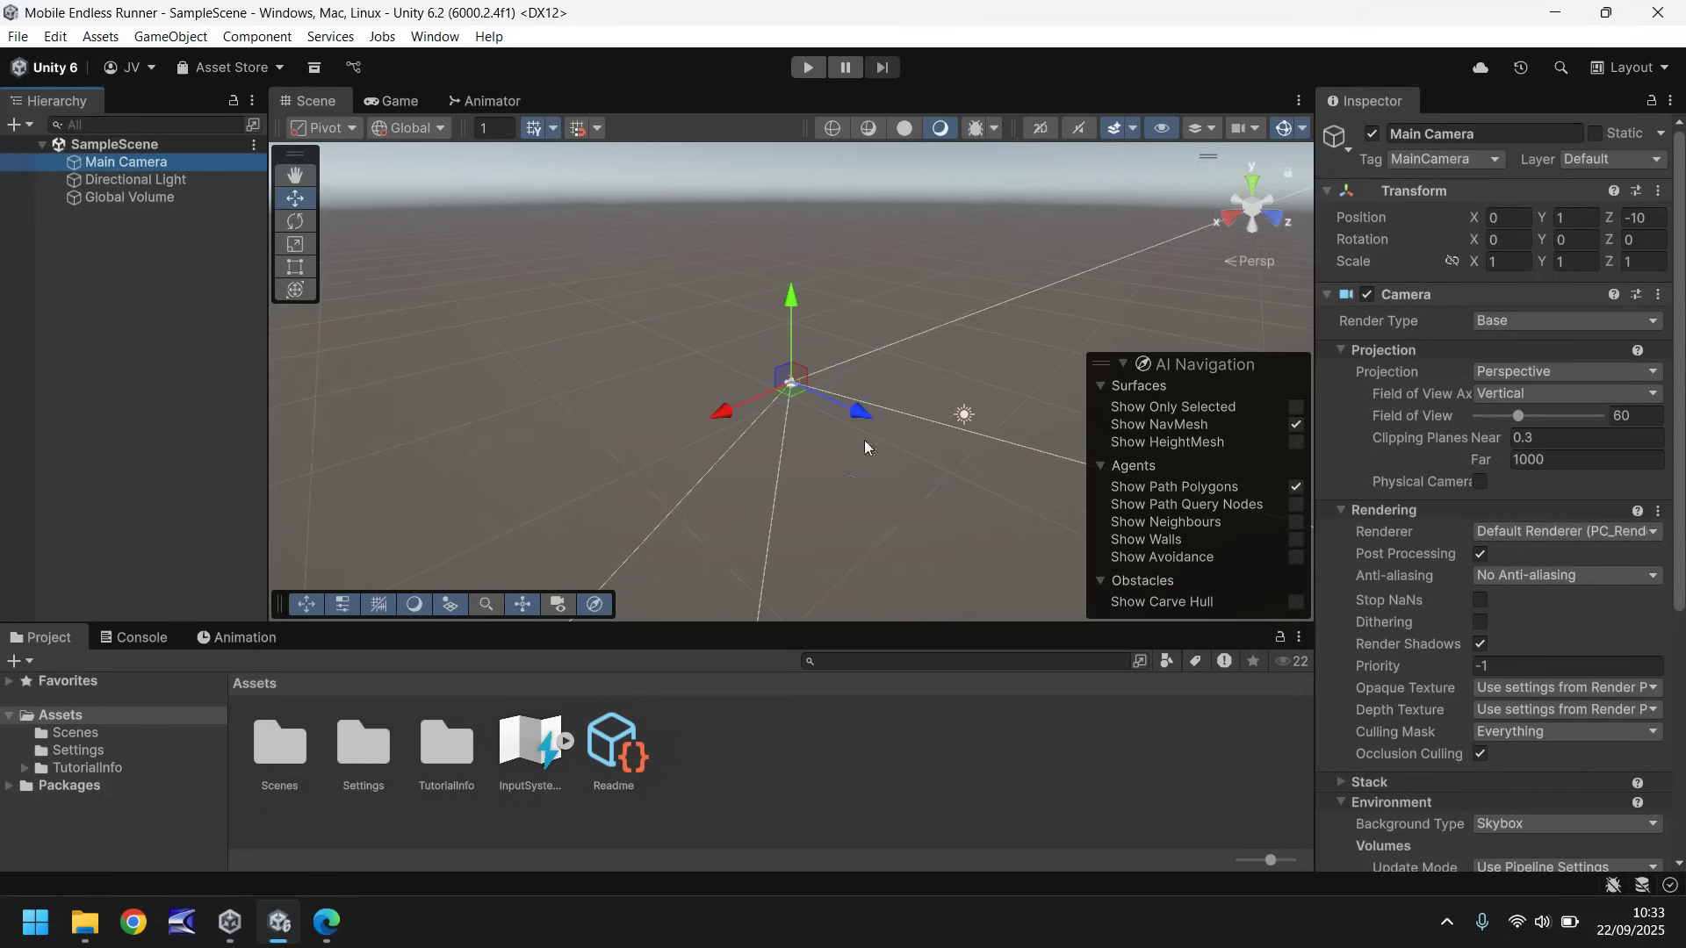
pyautogui.doubleClick(117, 185)
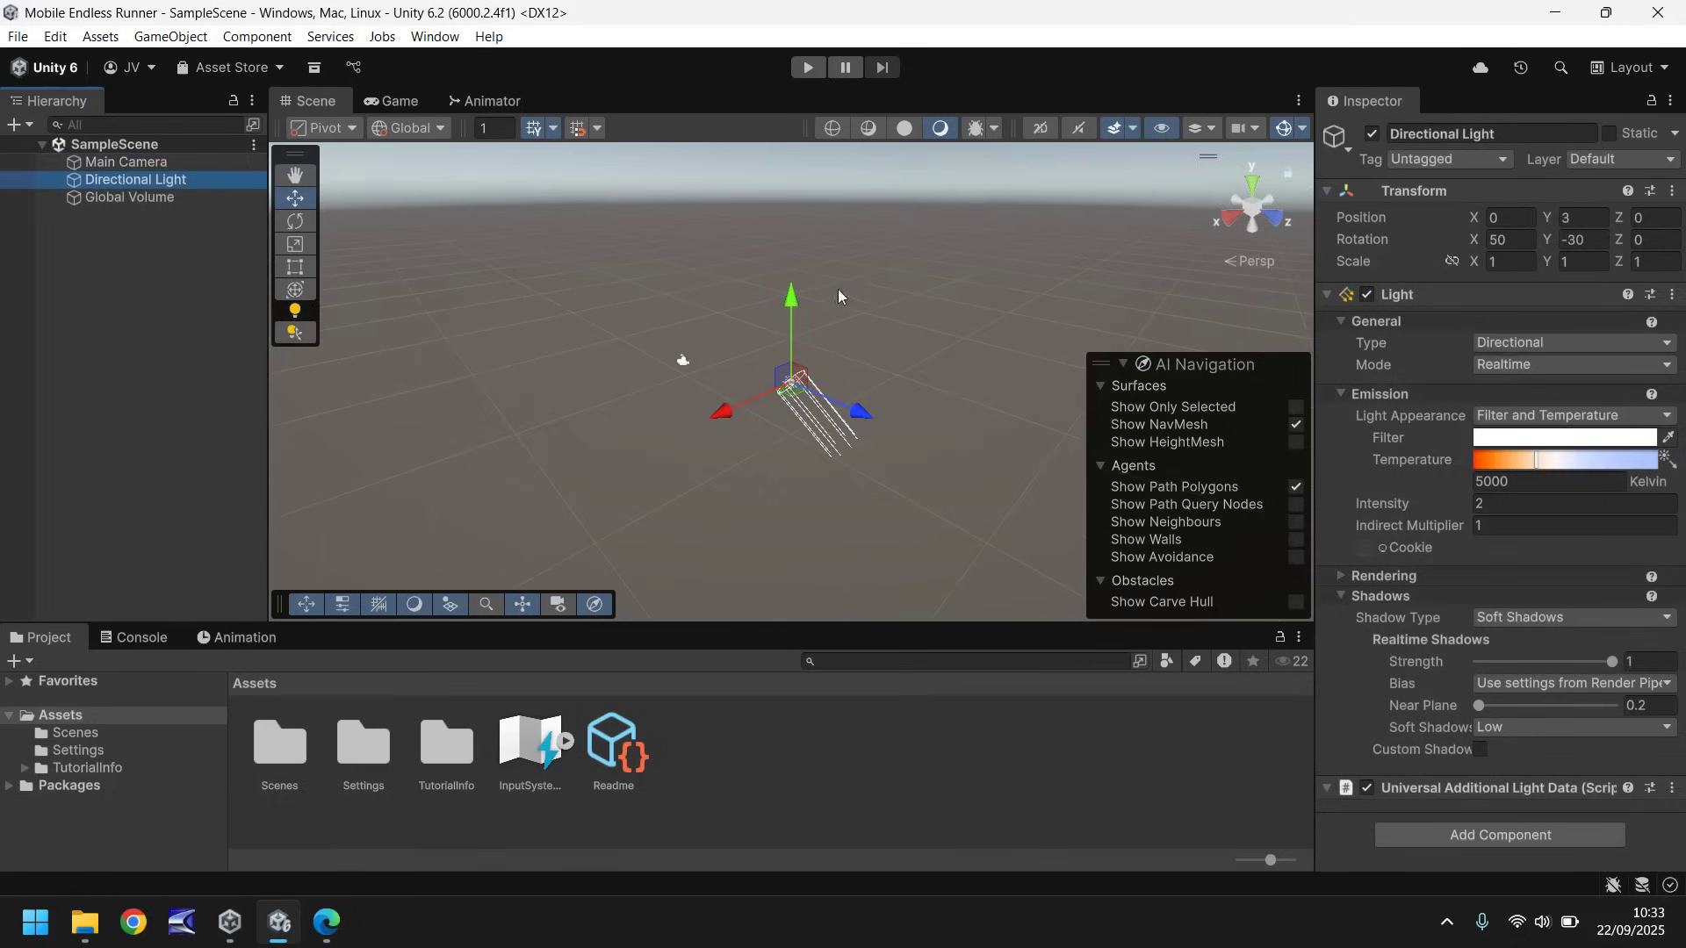
pyautogui.scroll(5, 796, 400)
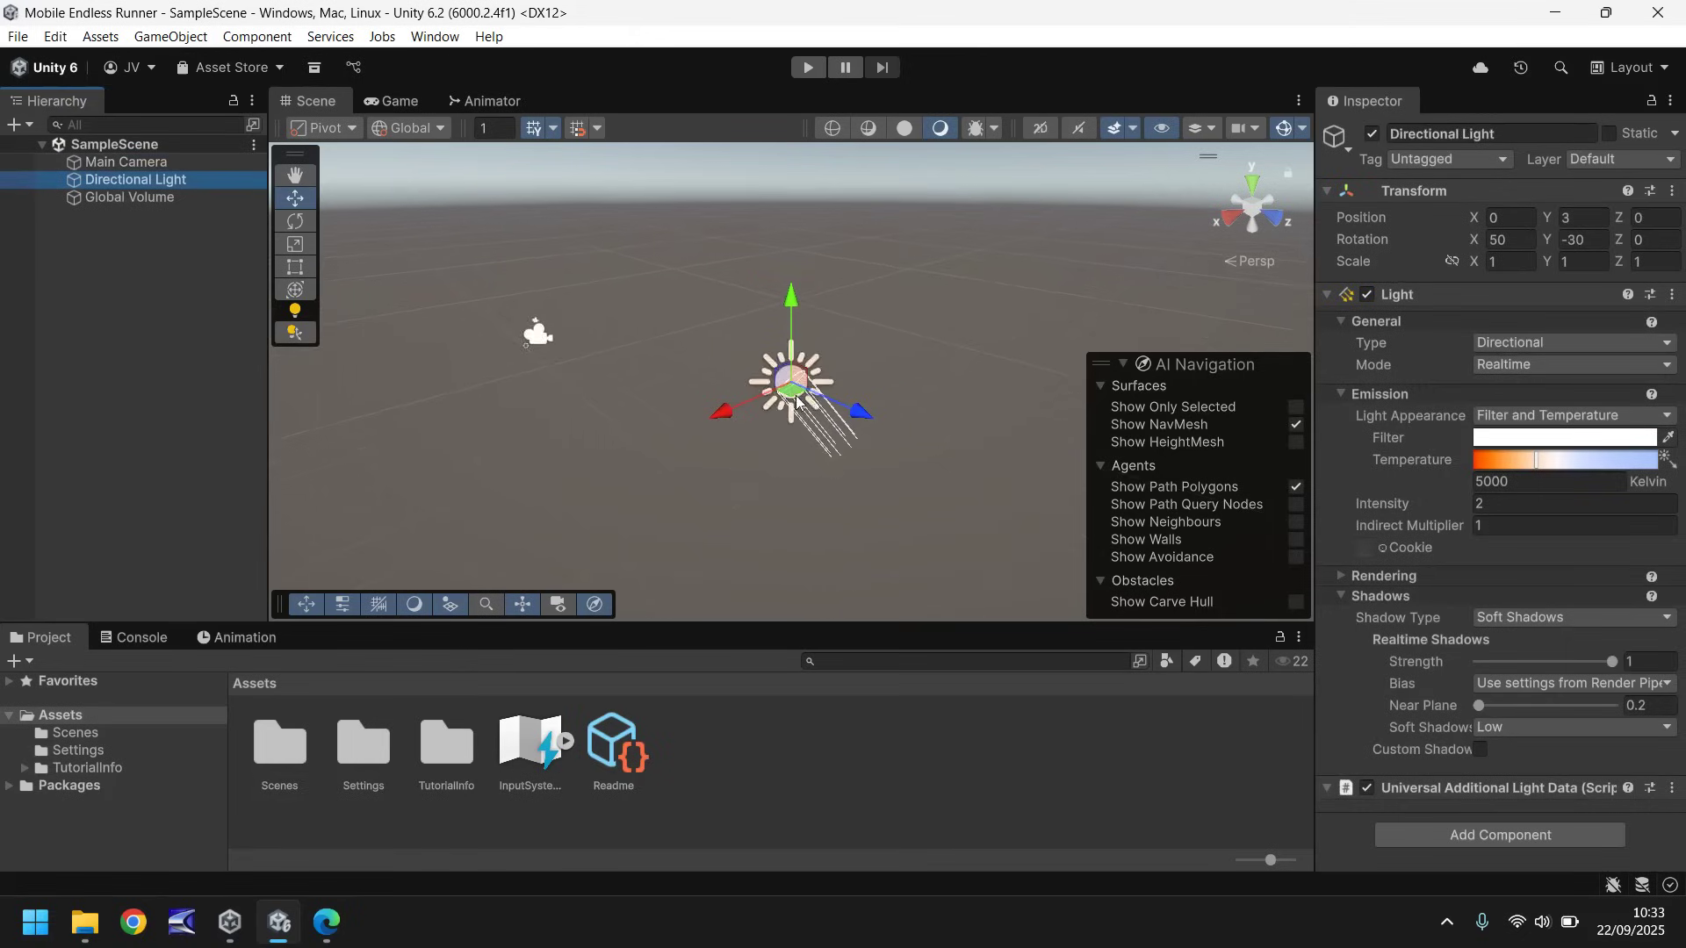
pyautogui.scroll(-3, 796, 400)
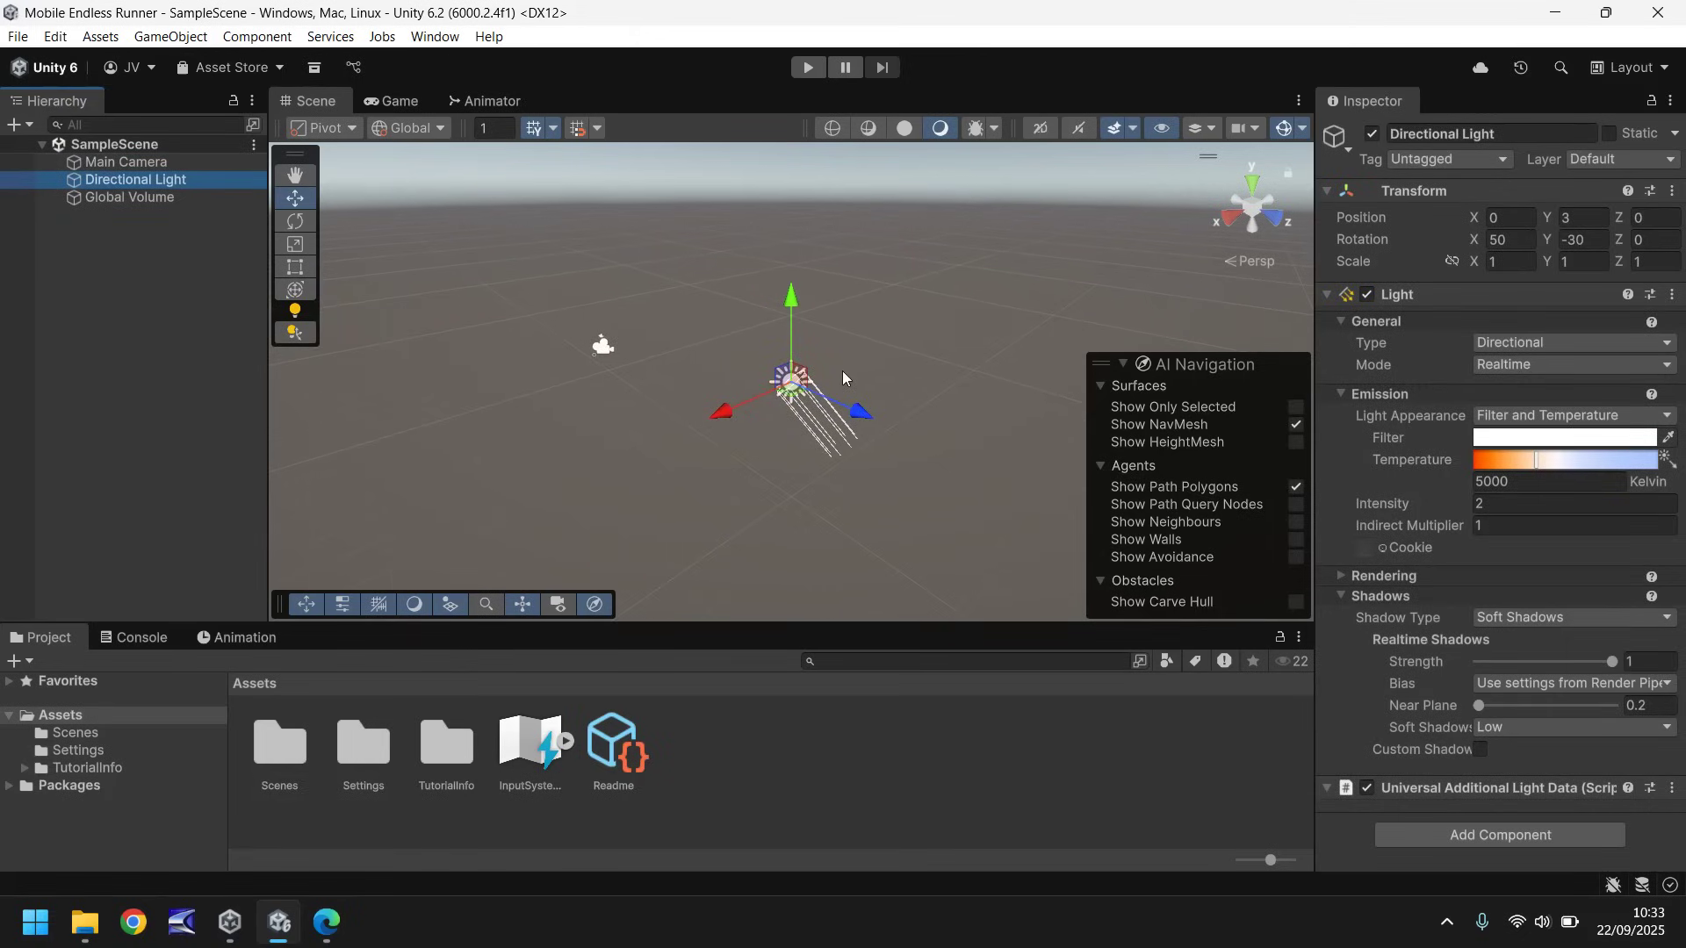
pyautogui.moveTo(841, 370)
pyautogui.mouseDown(button='right')
pyautogui.moveTo(681, 379)
pyautogui.moveTo(985, 392)
pyautogui.moveTo(811, 371)
pyautogui.mouseUp(button='right')
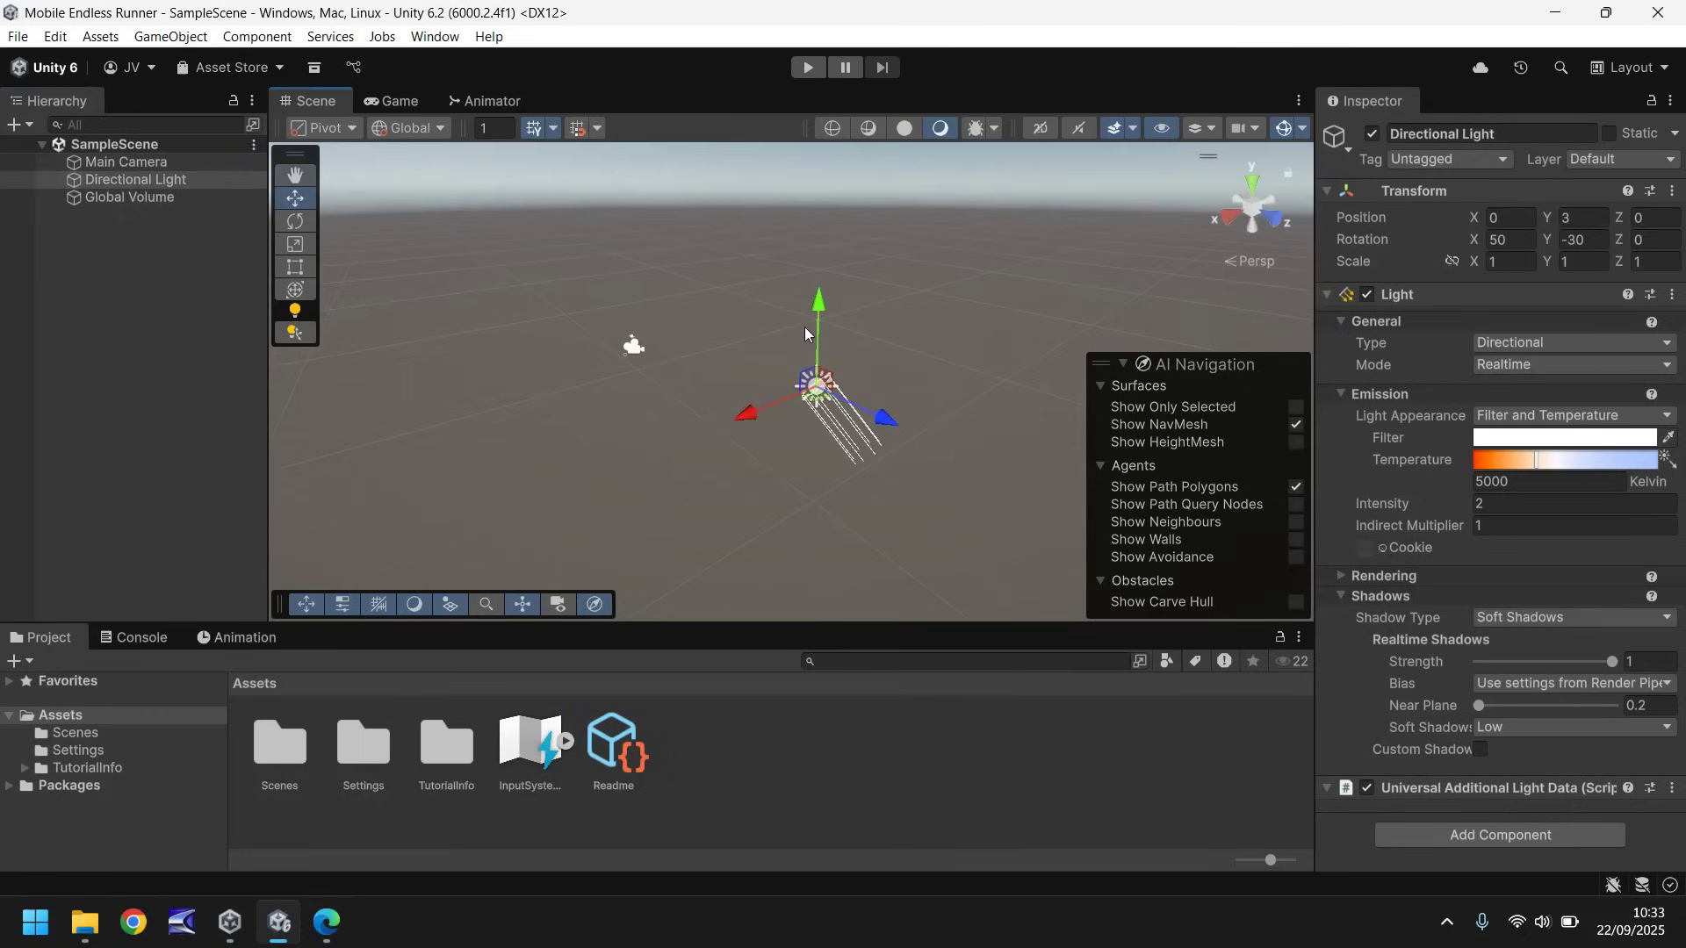
pyautogui.moveTo(804, 327); pyautogui.dragTo(589, 298, button='middle')
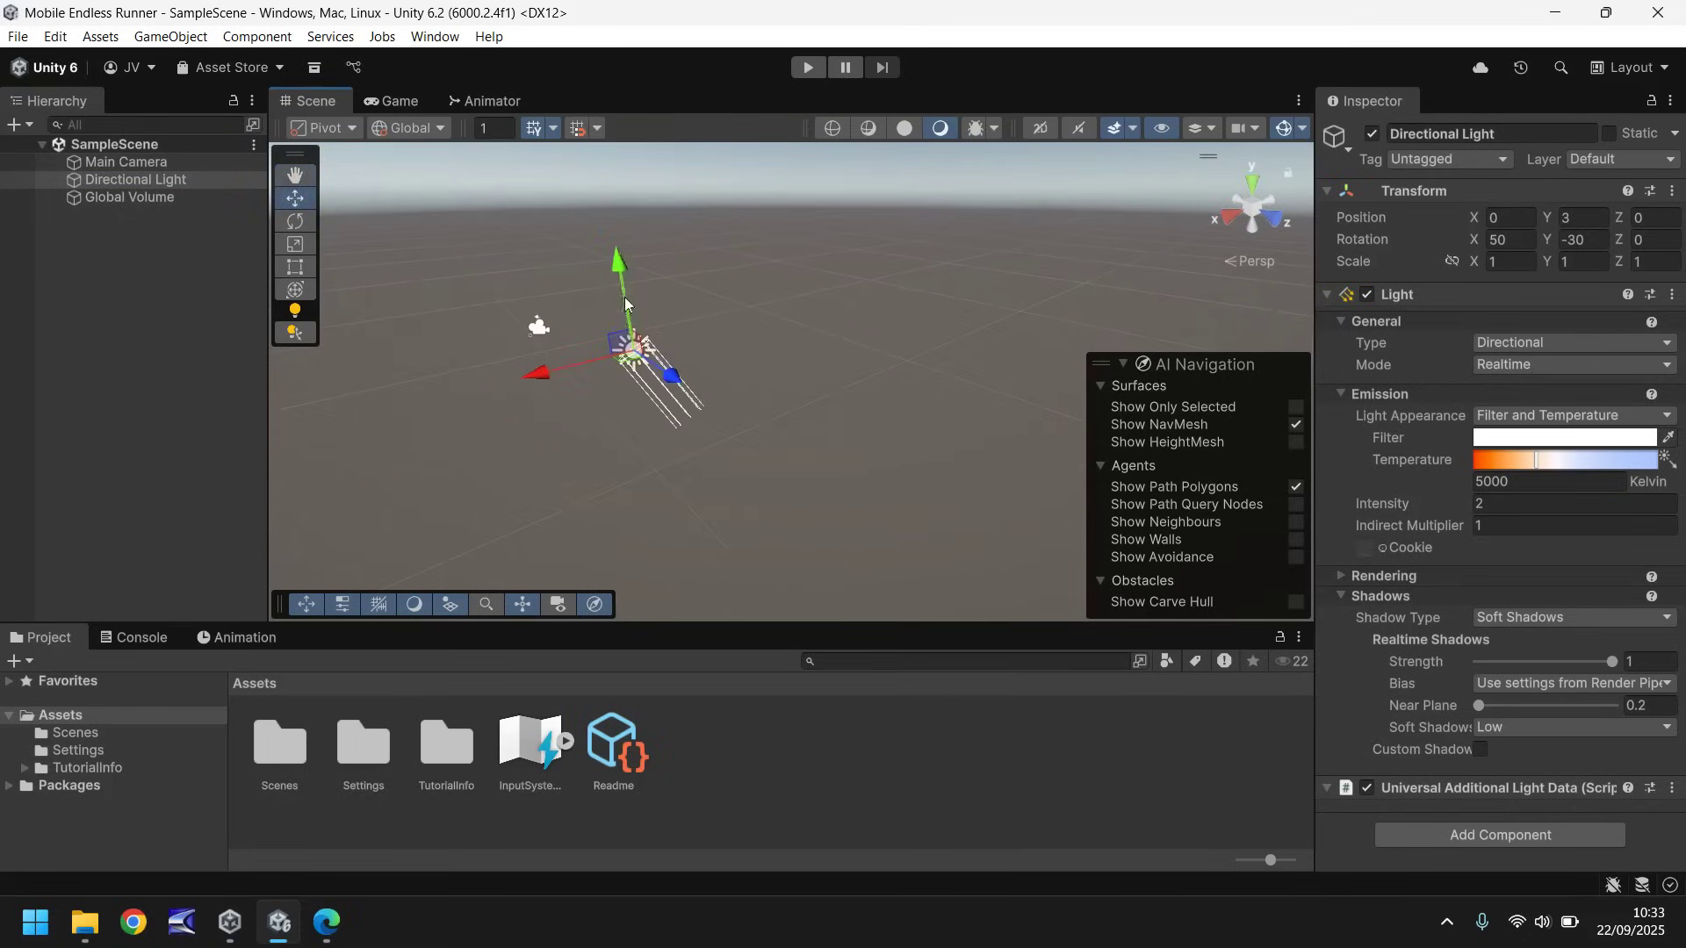
pyautogui.click(539, 331)
pyautogui.click(640, 353)
pyautogui.click(408, 105)
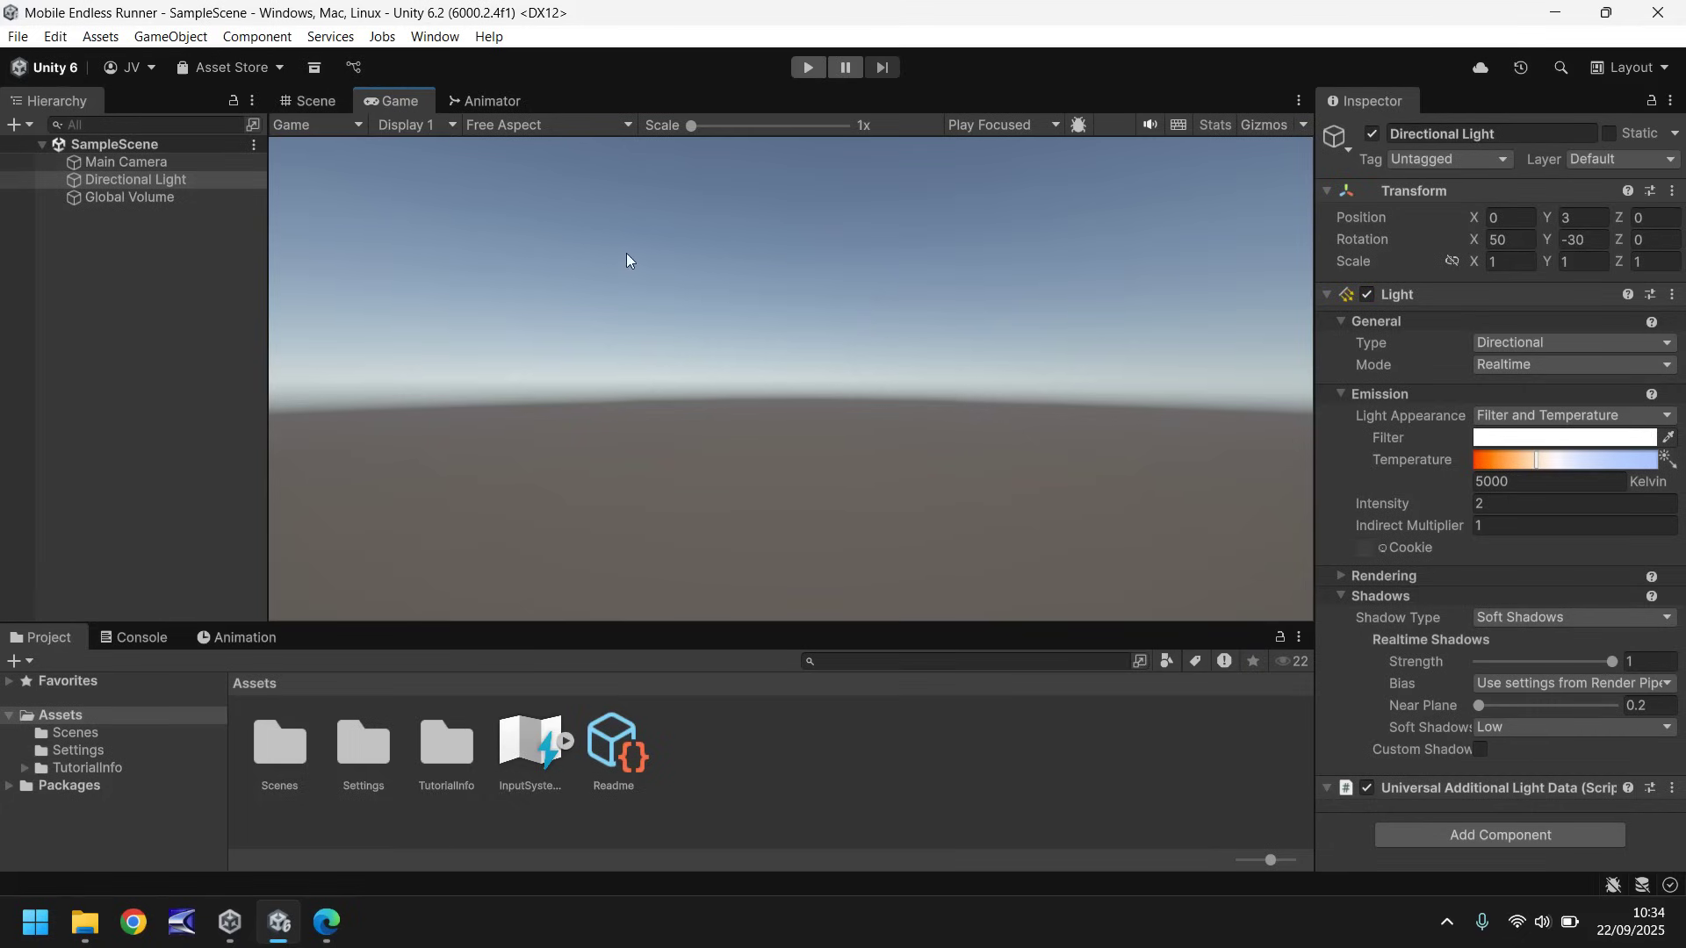
pyautogui.click(504, 105)
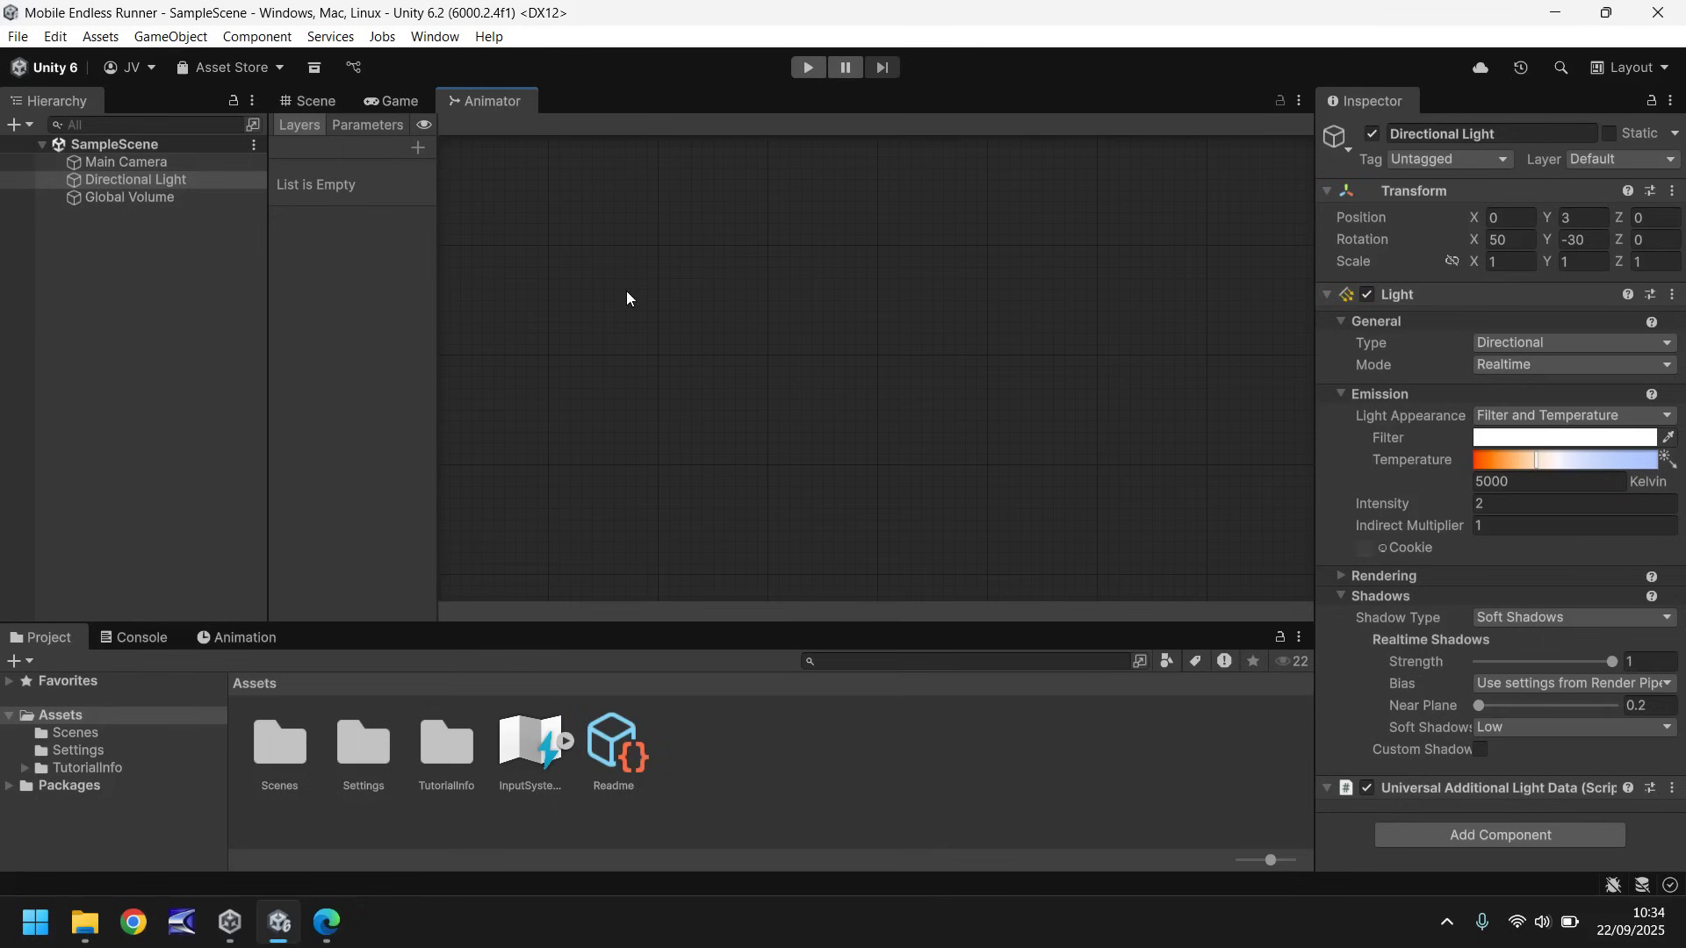
pyautogui.click(314, 106)
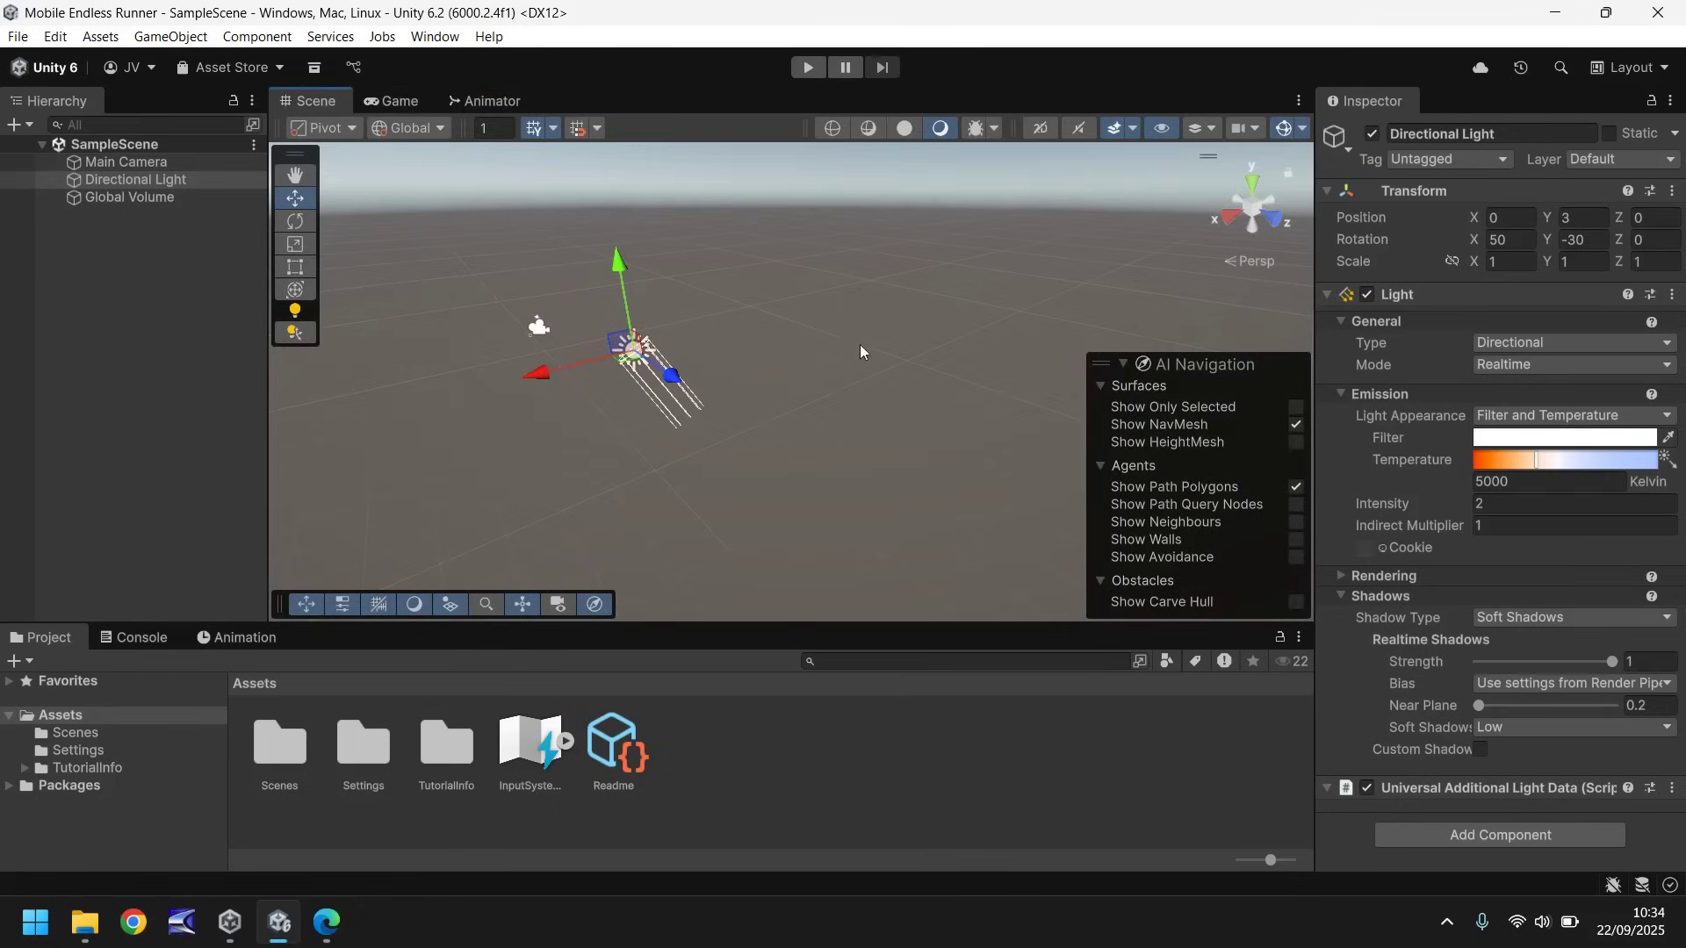
pyautogui.click(398, 100)
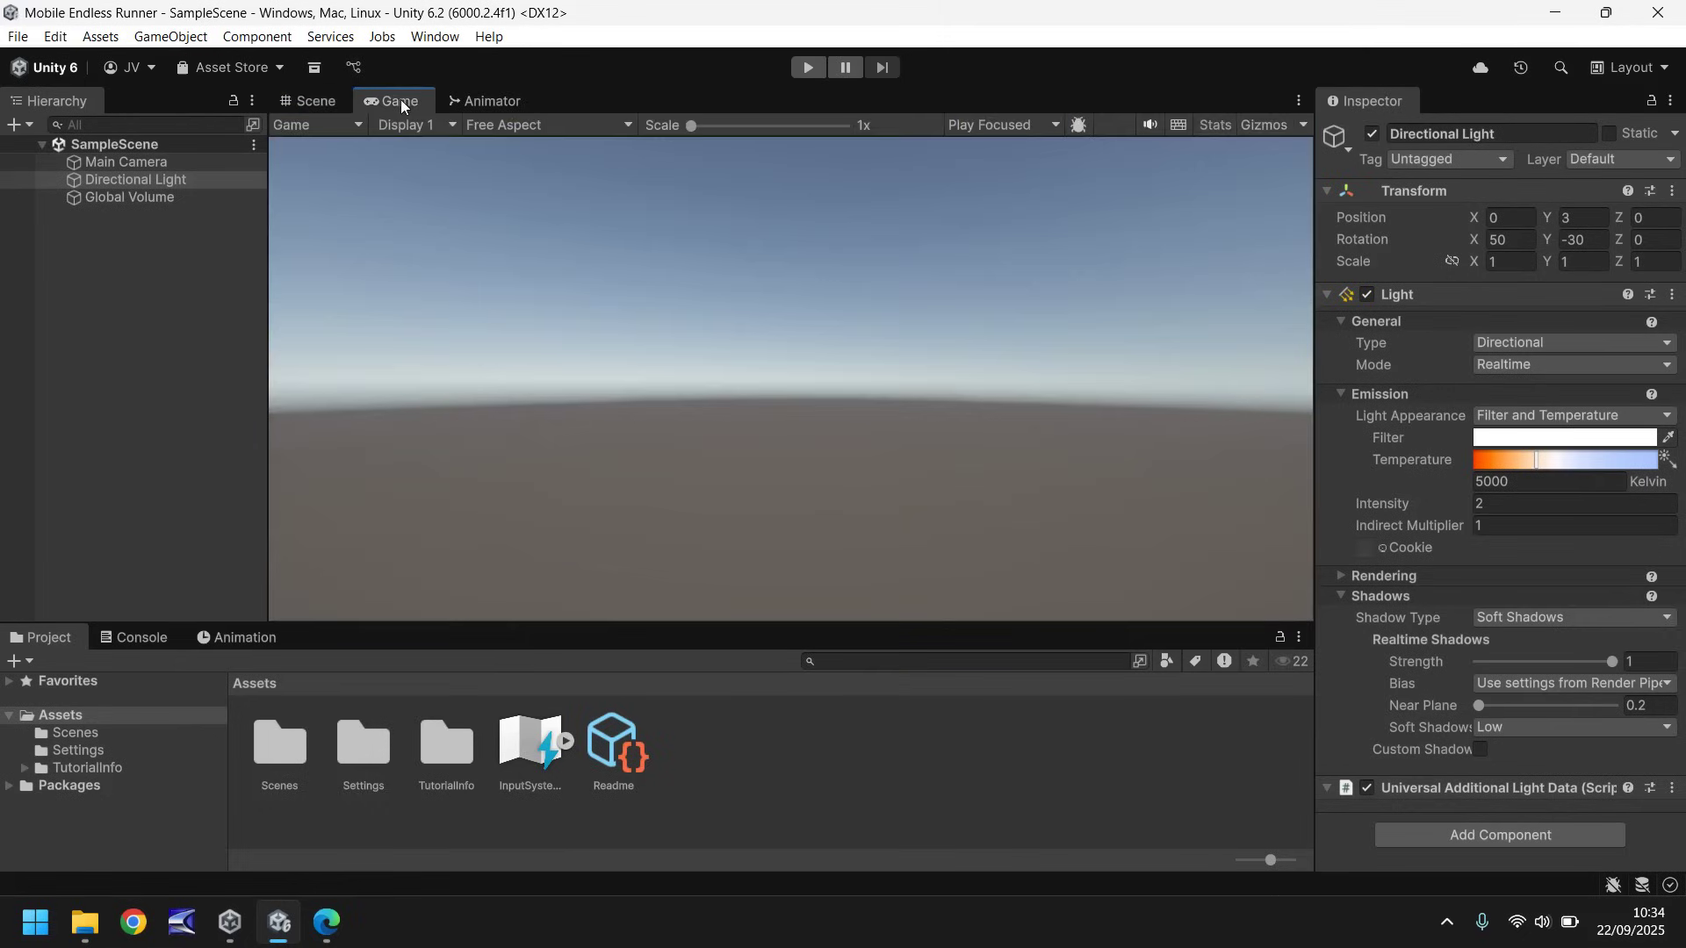
pyautogui.click(320, 102)
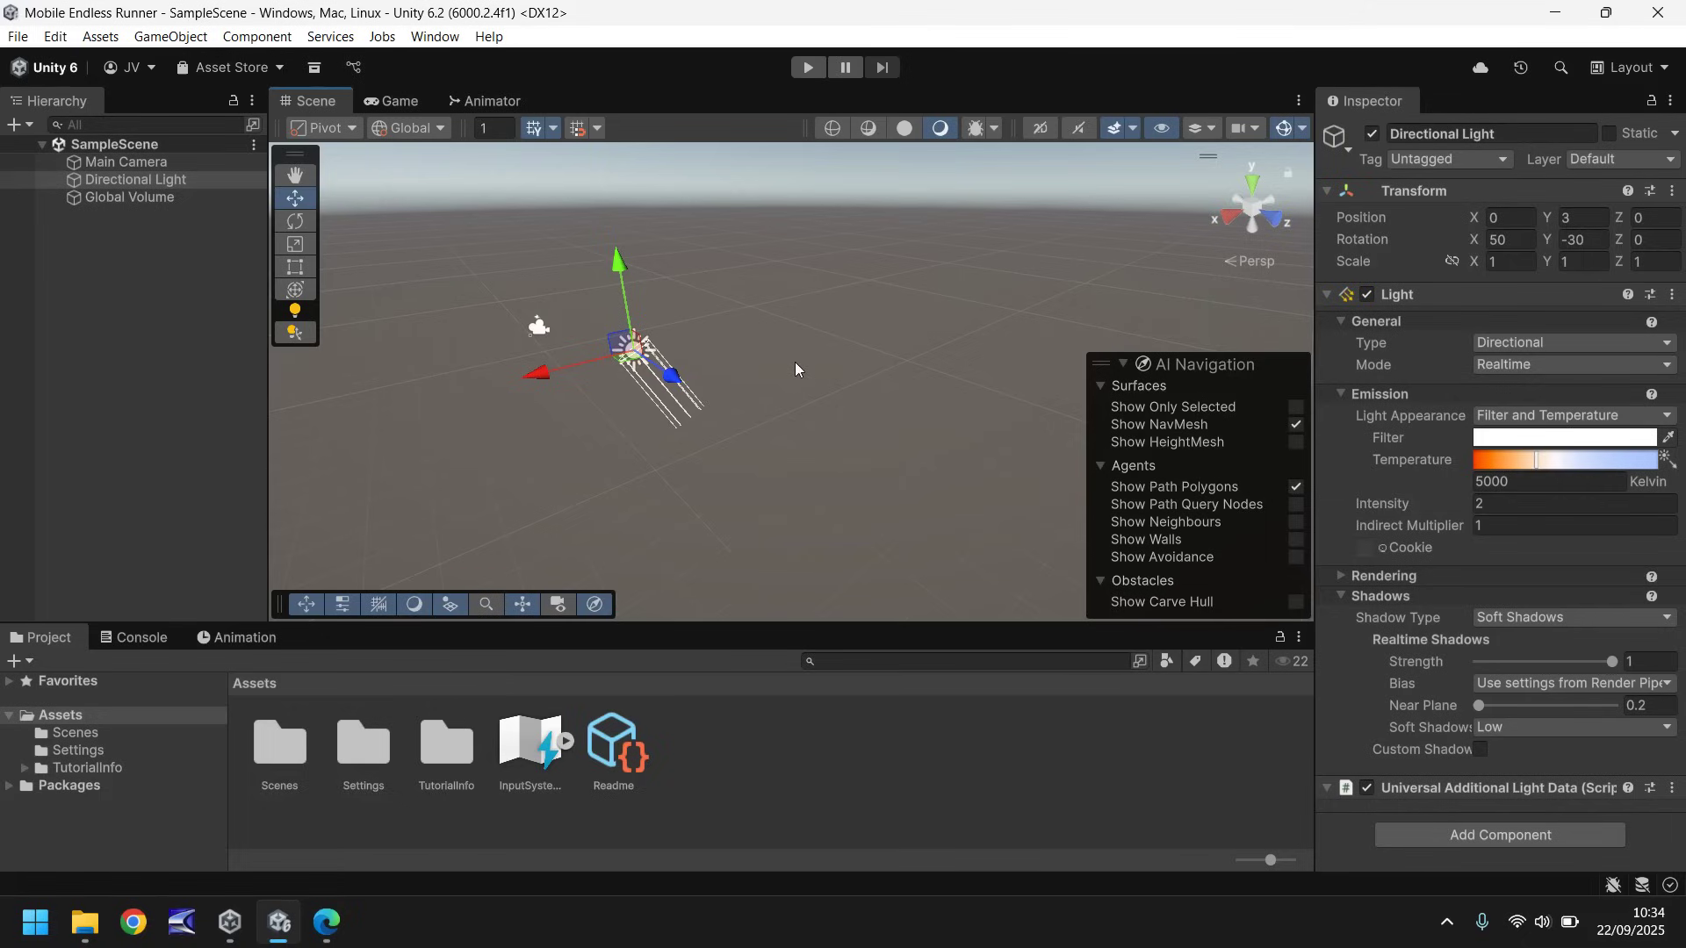
pyautogui.click(139, 168)
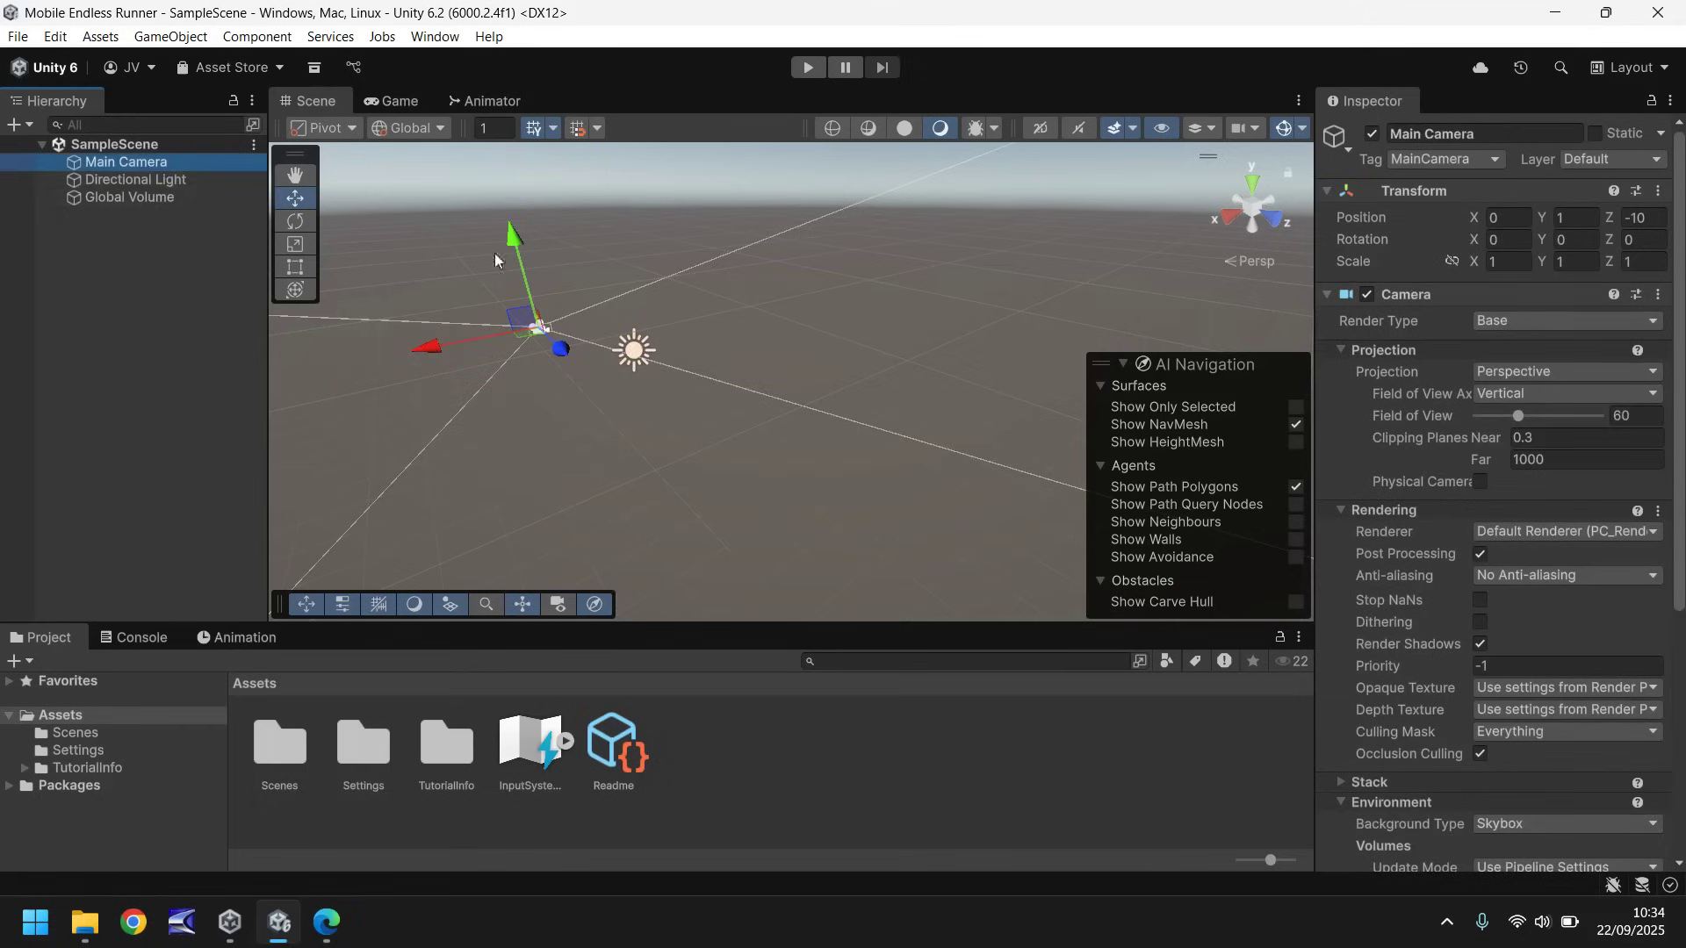
pyautogui.click(149, 179)
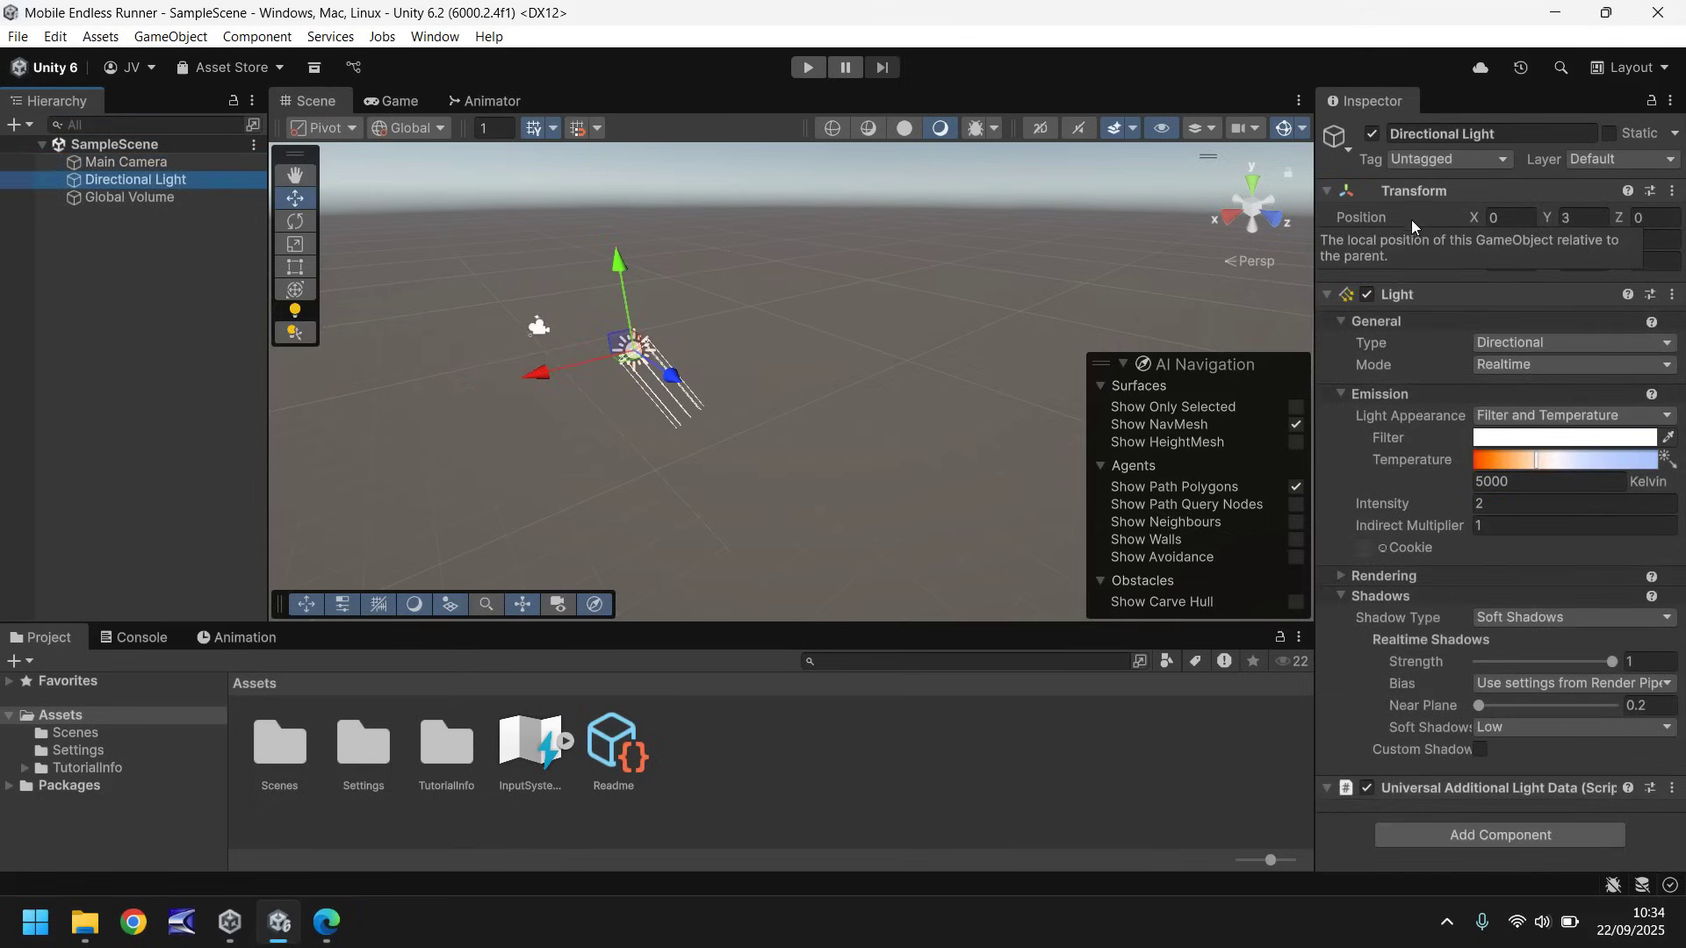
pyautogui.click(126, 162)
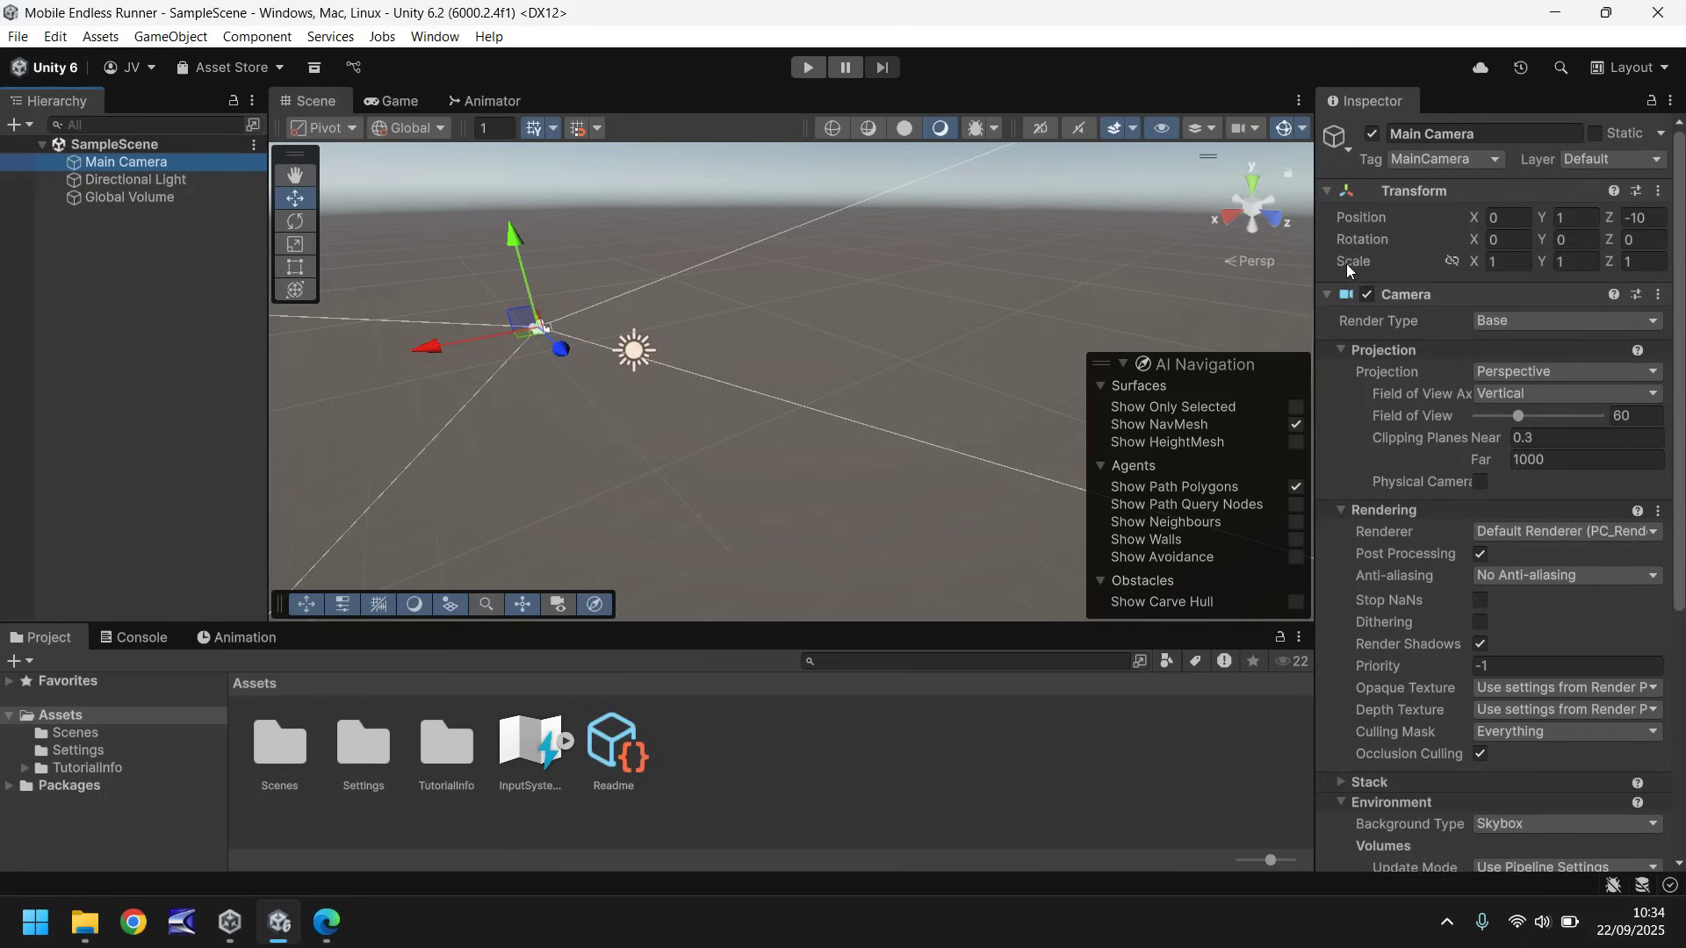
pyautogui.moveTo(1346, 263)
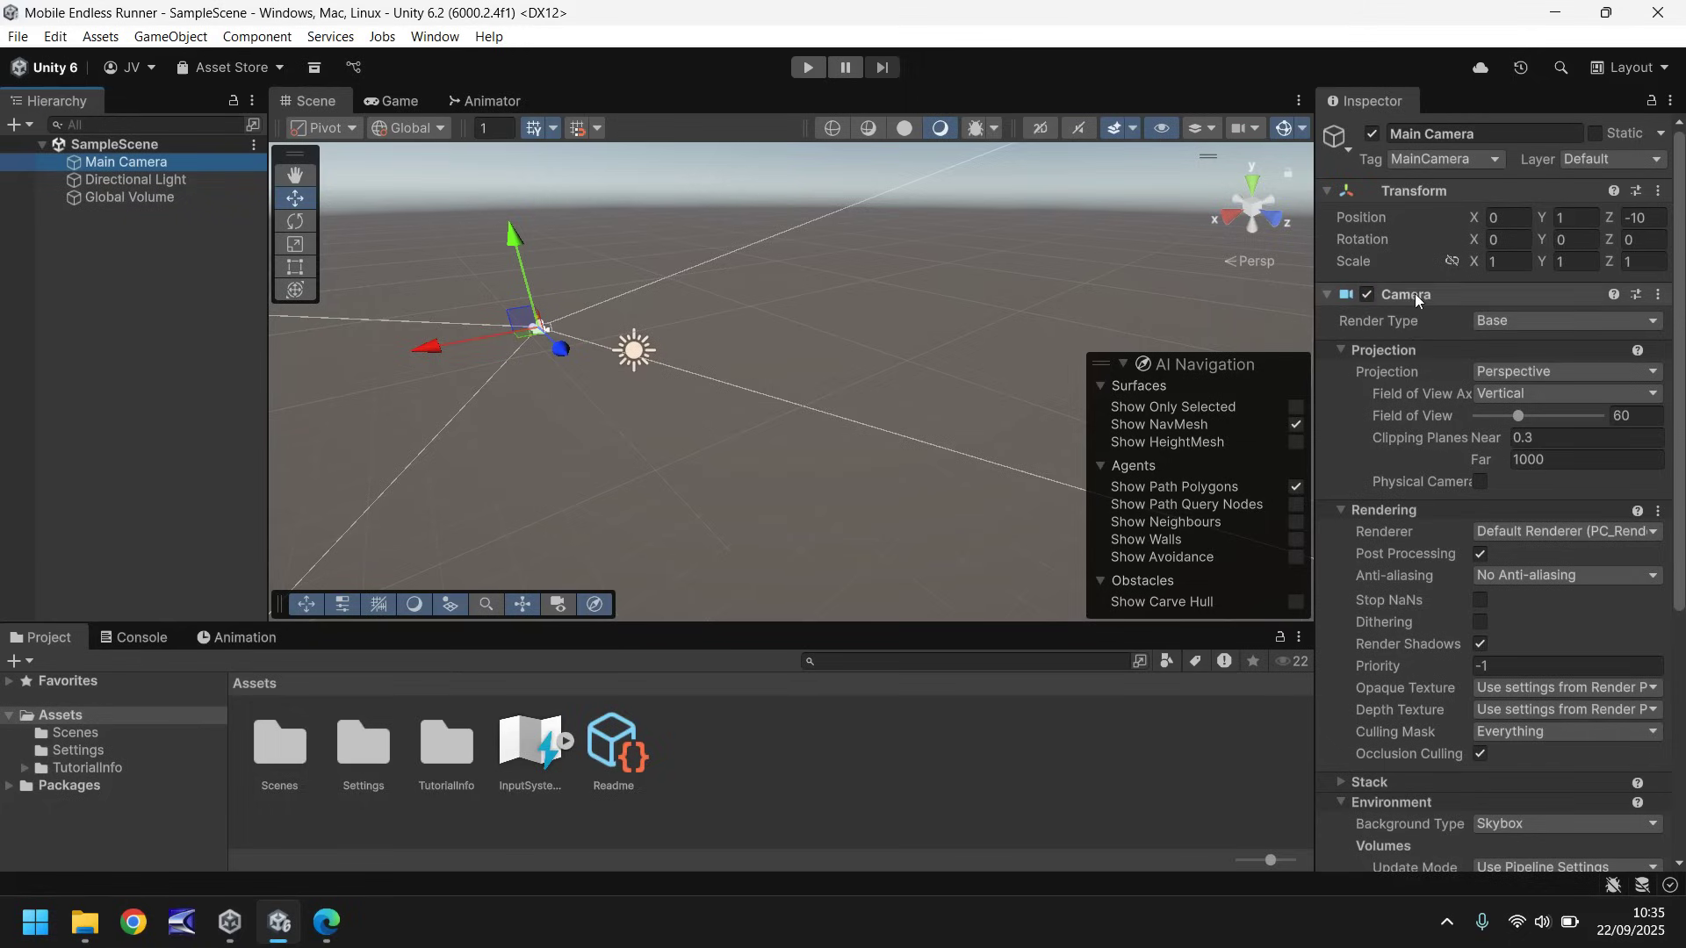
pyautogui.click(176, 179)
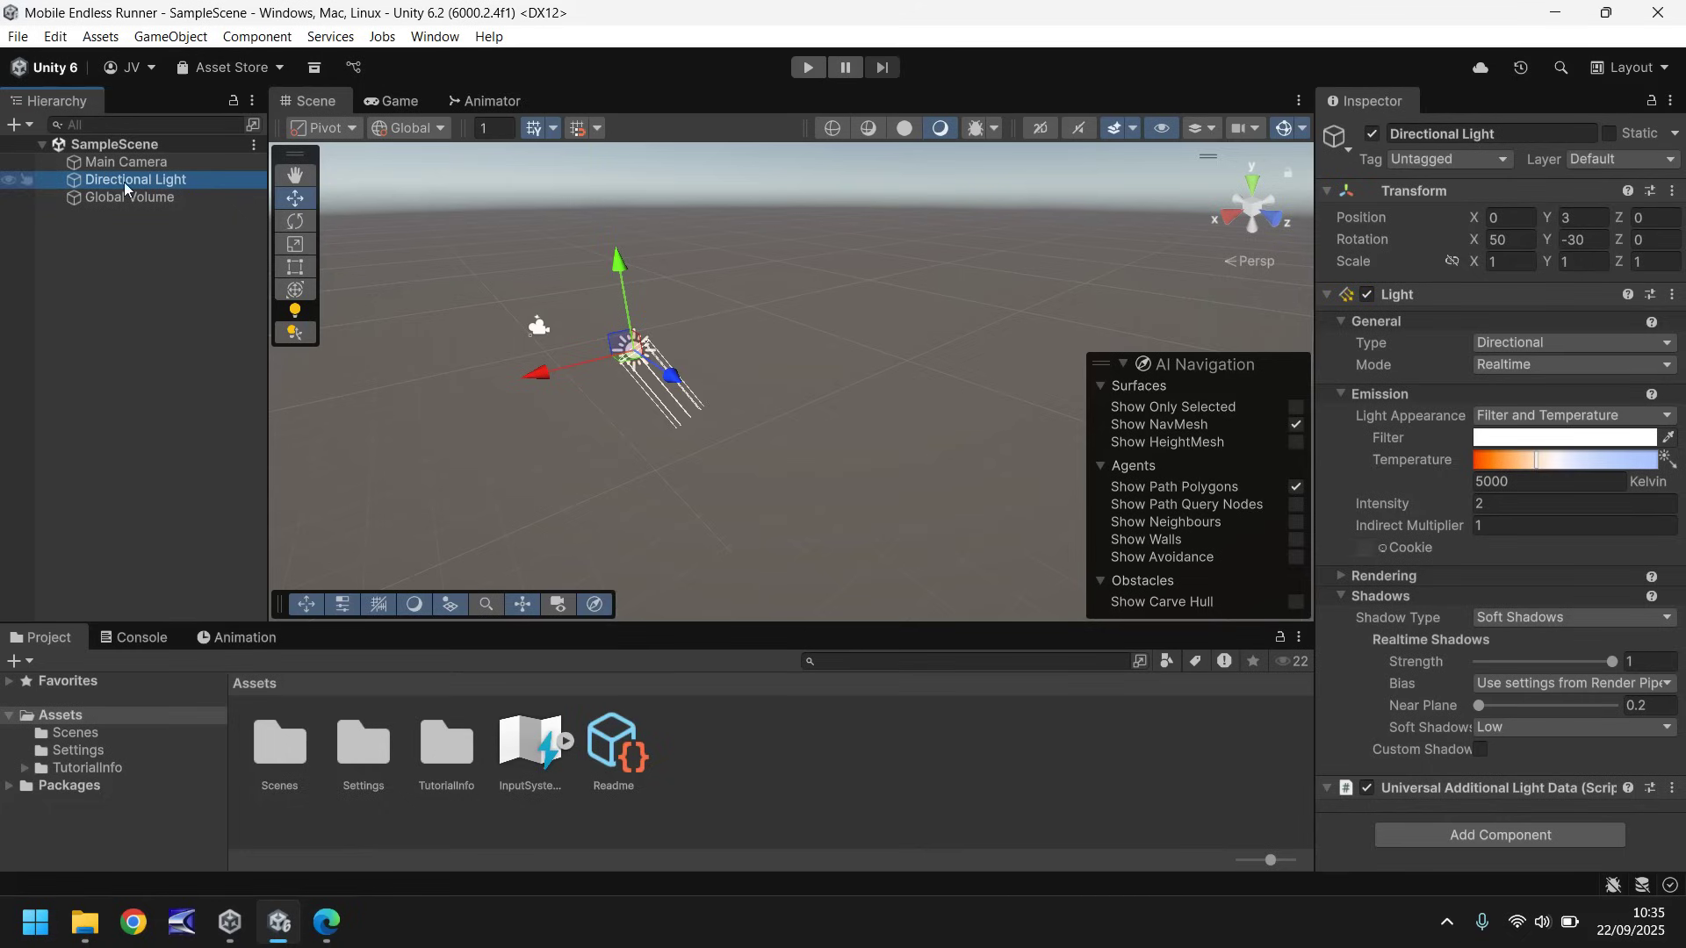
pyautogui.moveTo(1411, 342)
pyautogui.click(140, 164)
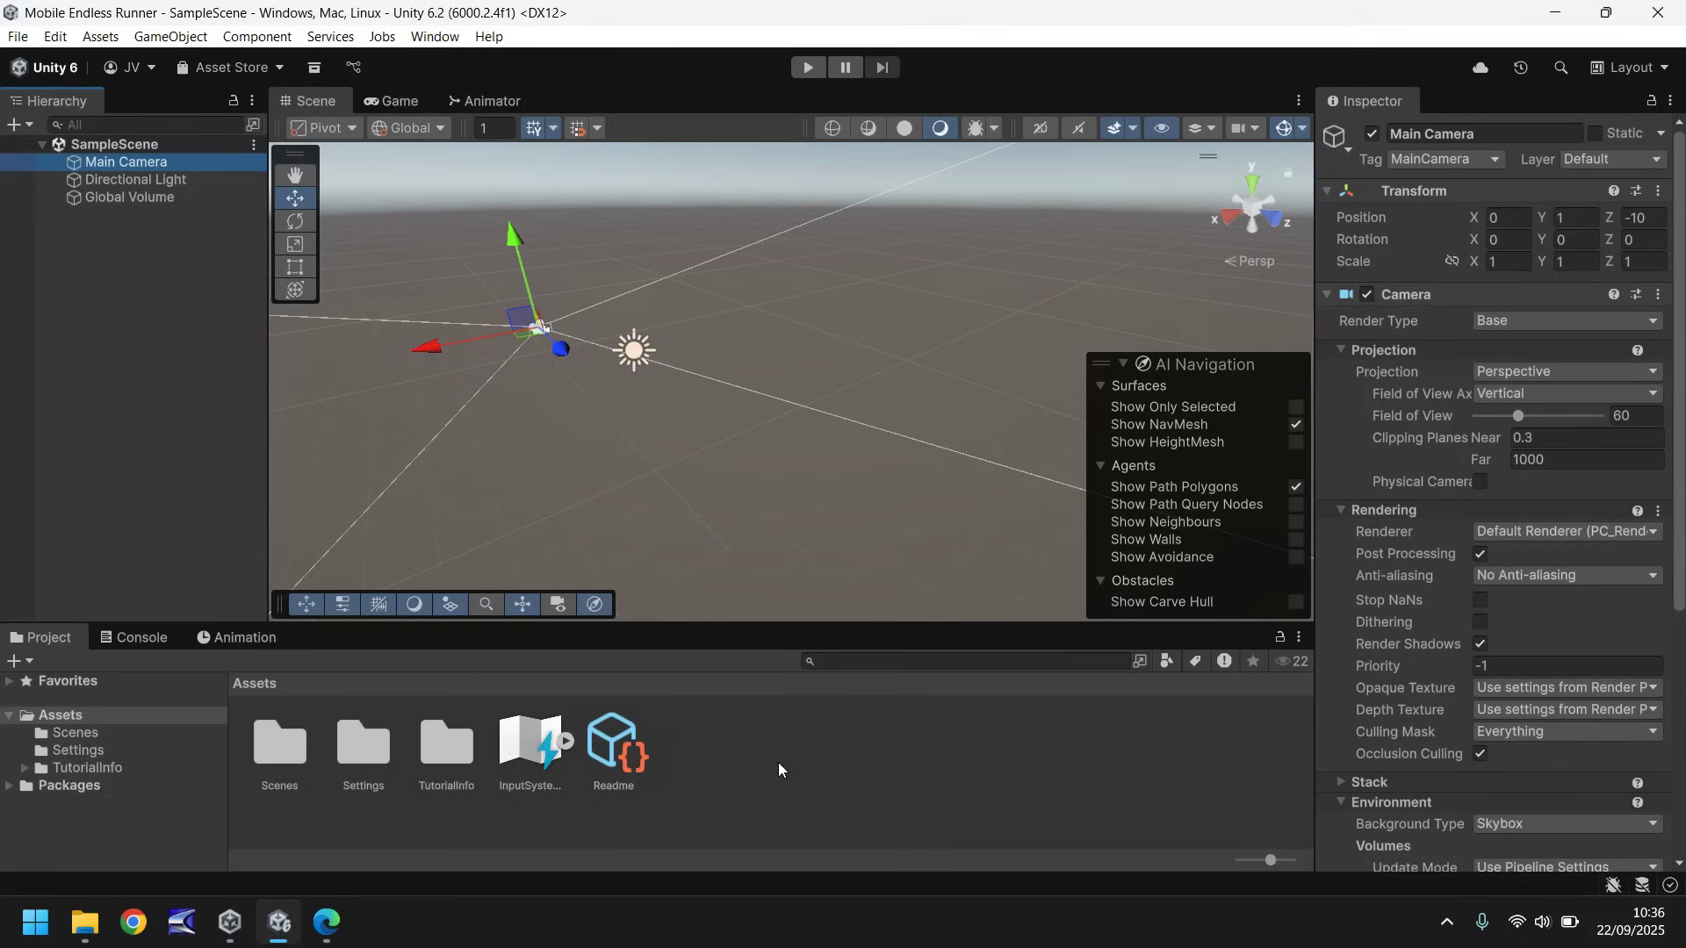
# - Browse the Console, Animation and Animator tabs, ending with the Scene view and Project browser shown
pyautogui.click(140, 646)
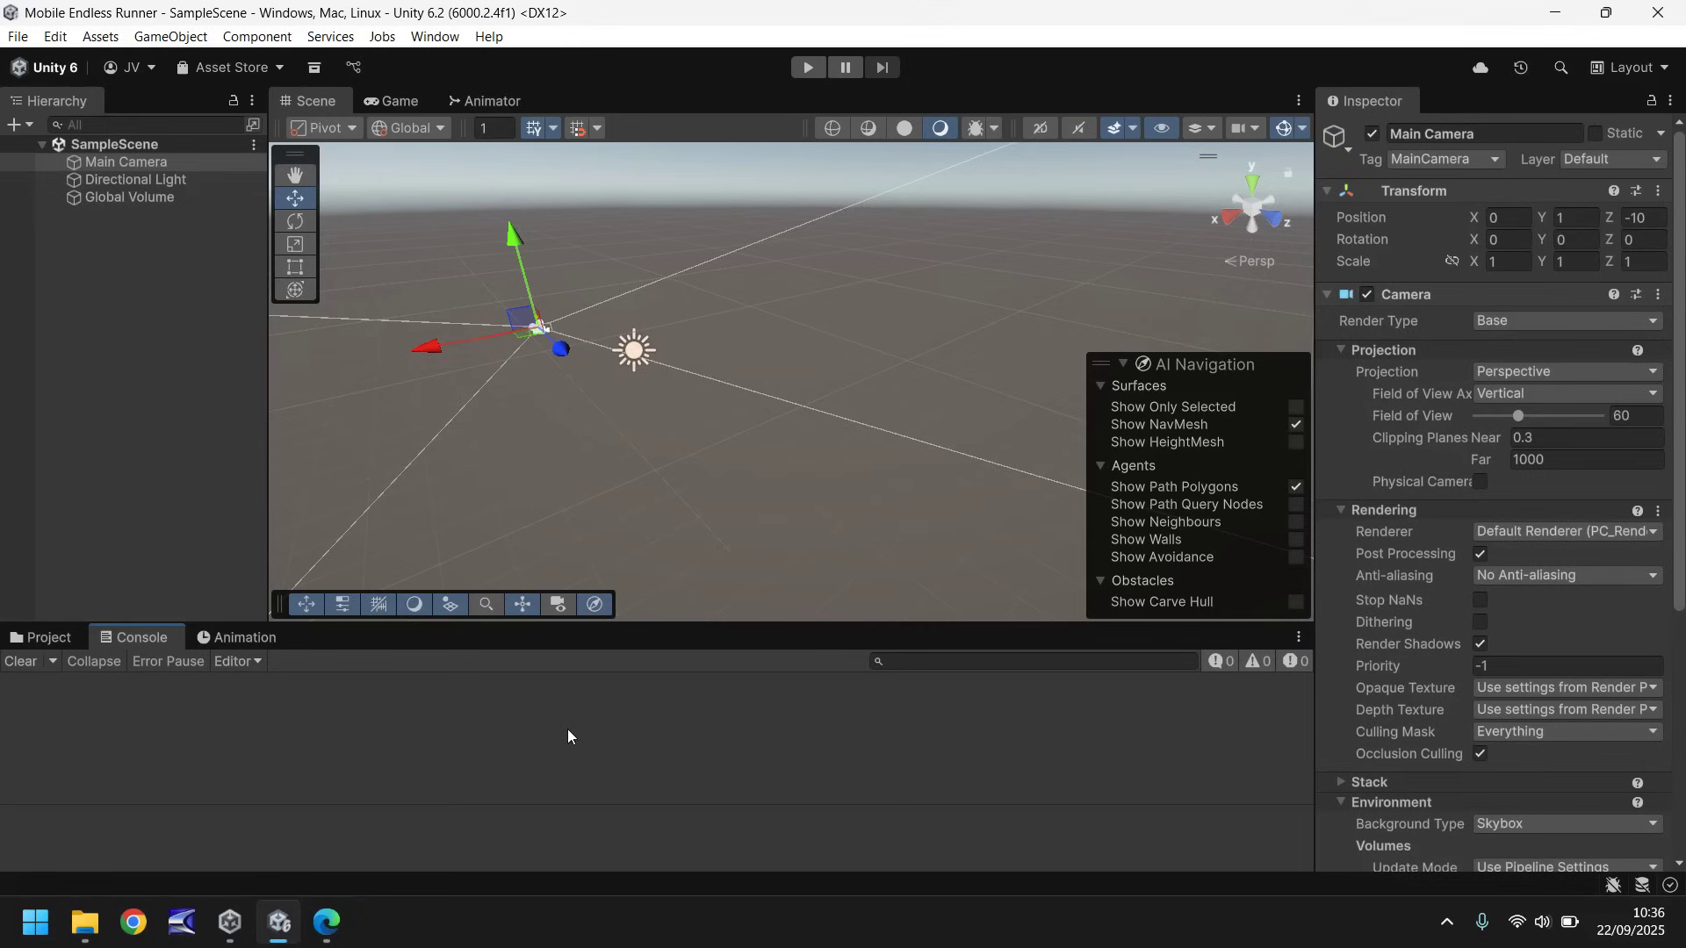
pyautogui.click(269, 637)
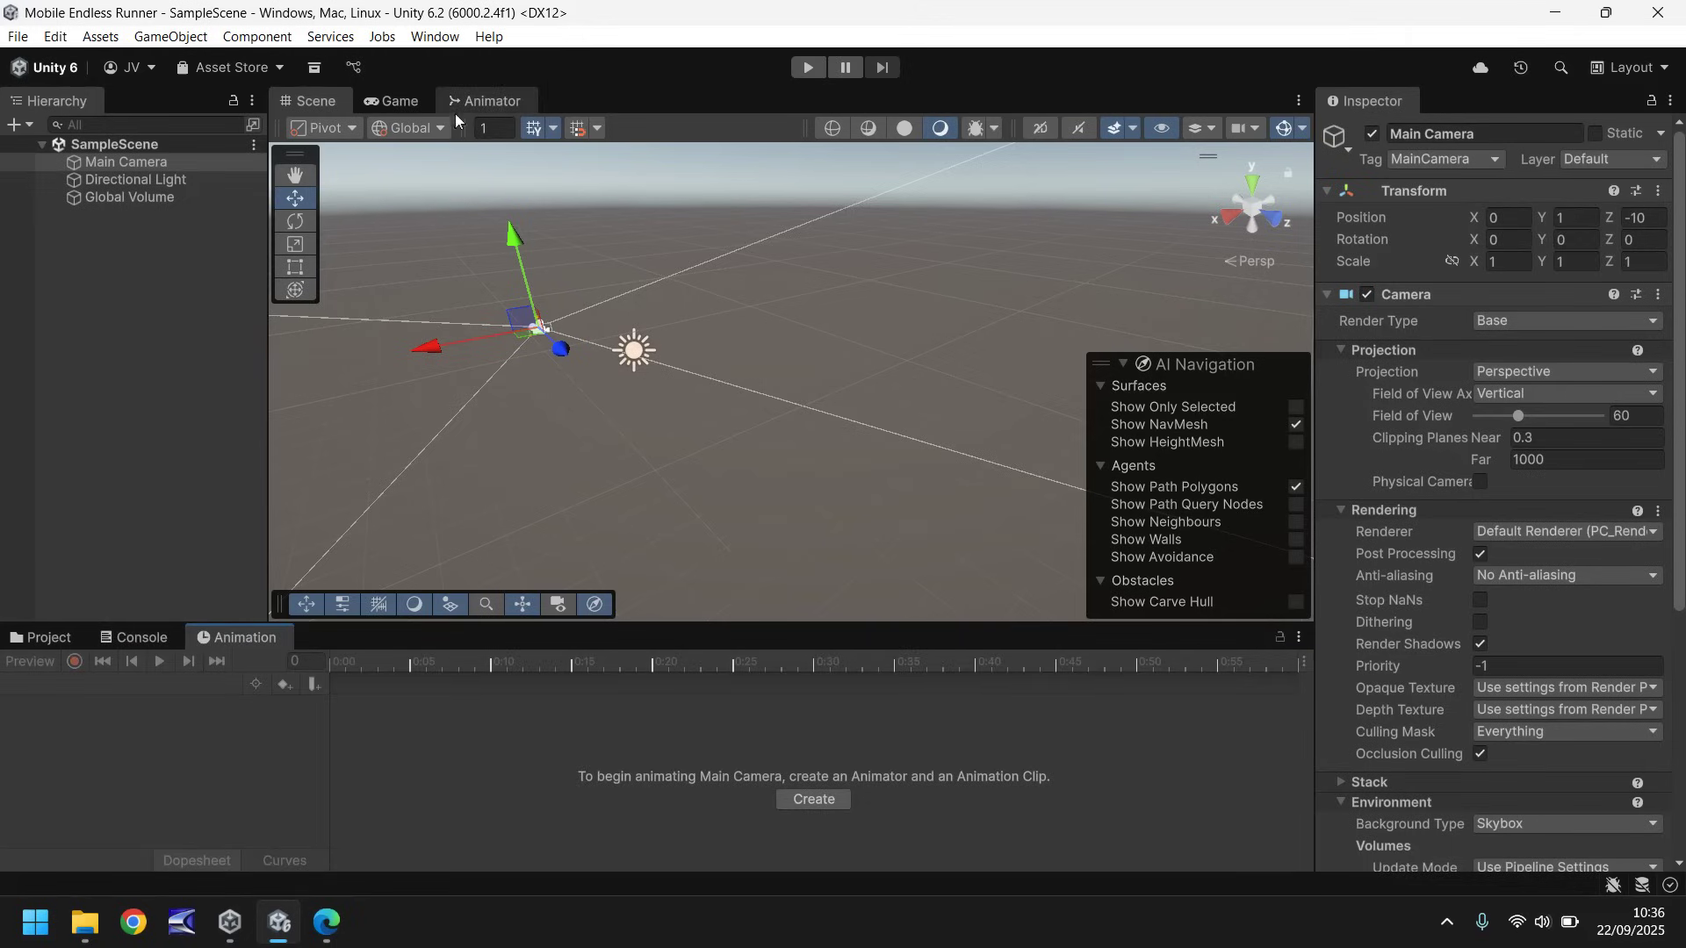
pyautogui.click(509, 98)
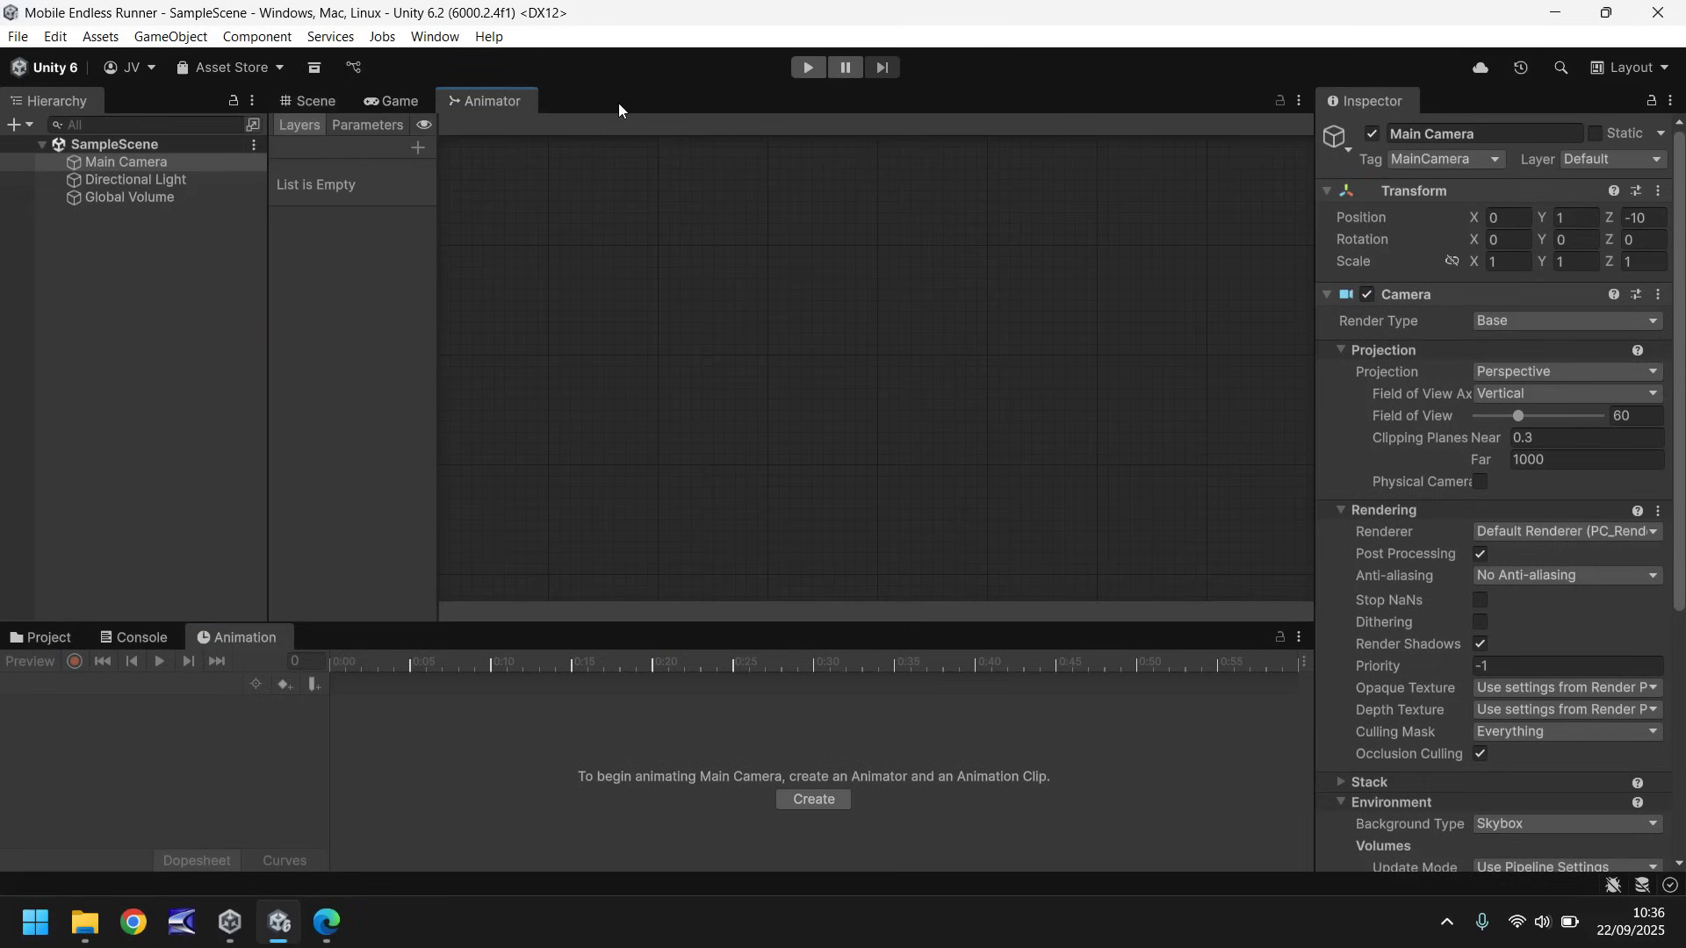
pyautogui.click(42, 639)
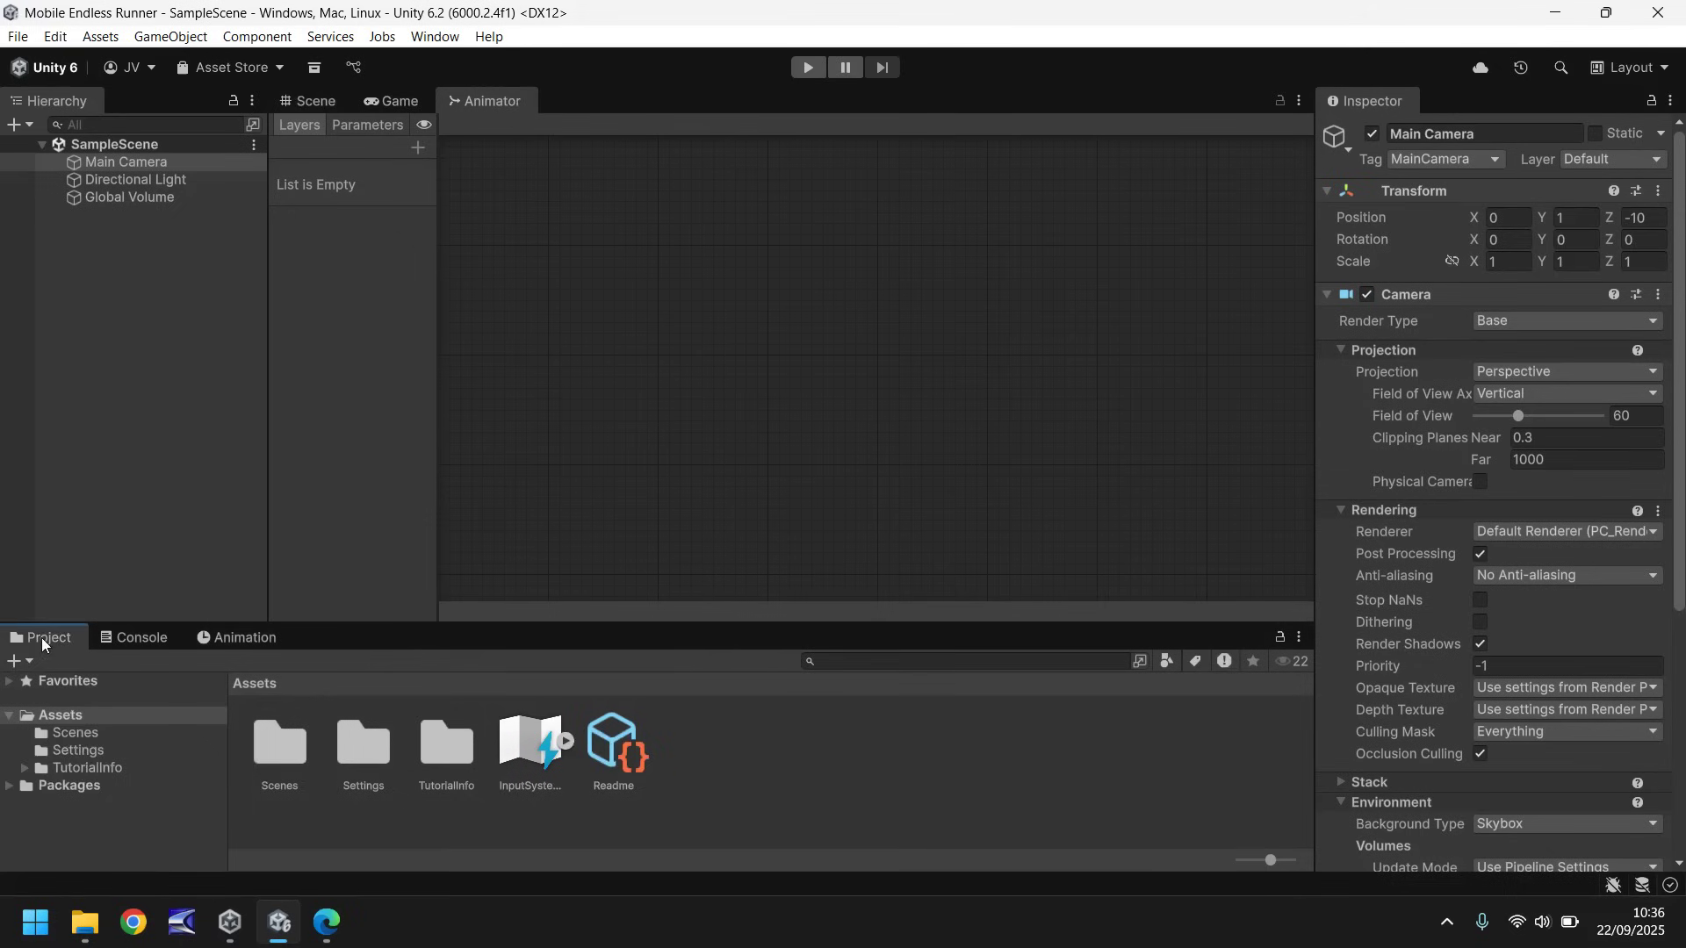
pyautogui.click(307, 108)
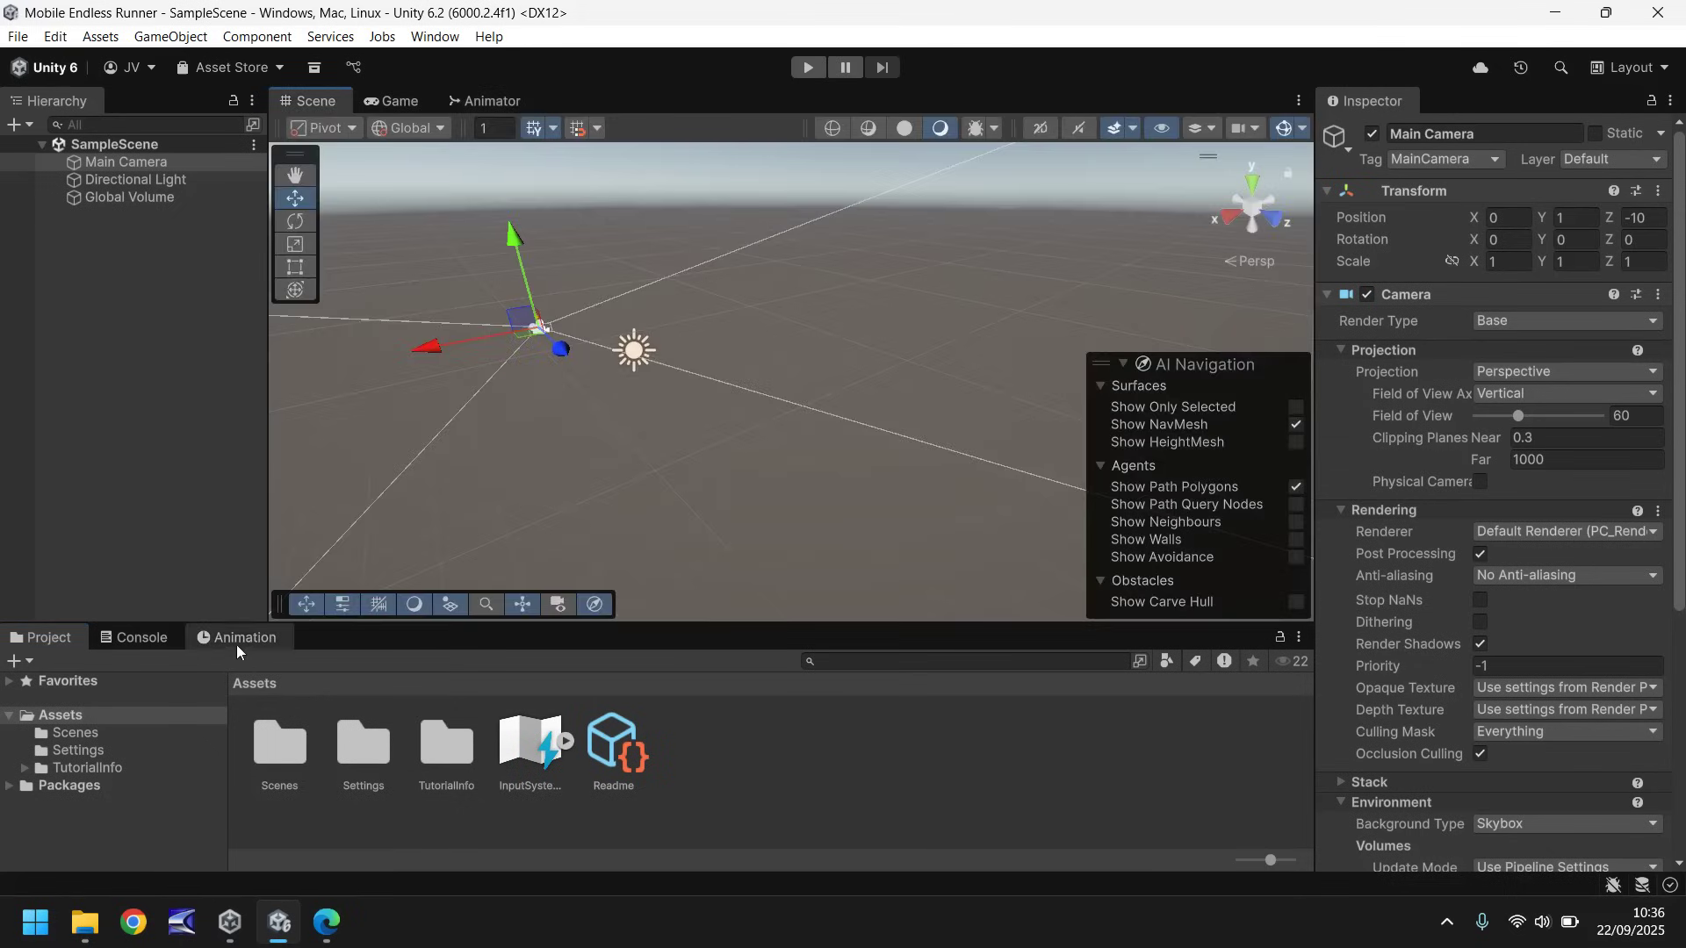
pyautogui.click(260, 639)
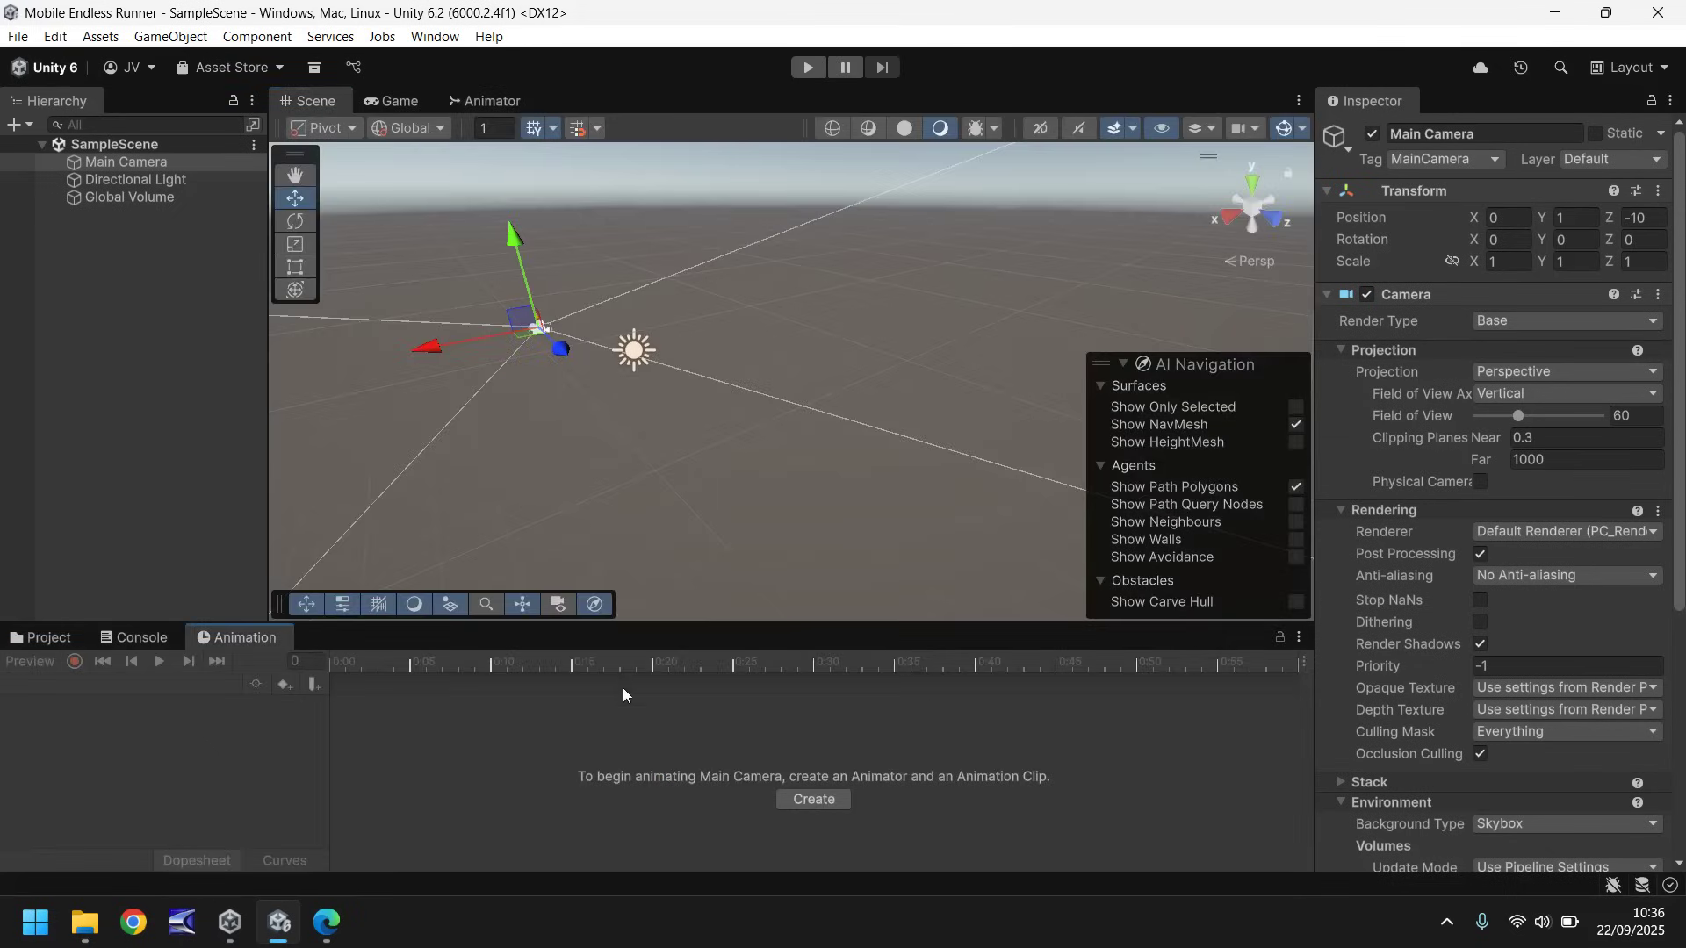
pyautogui.click(42, 637)
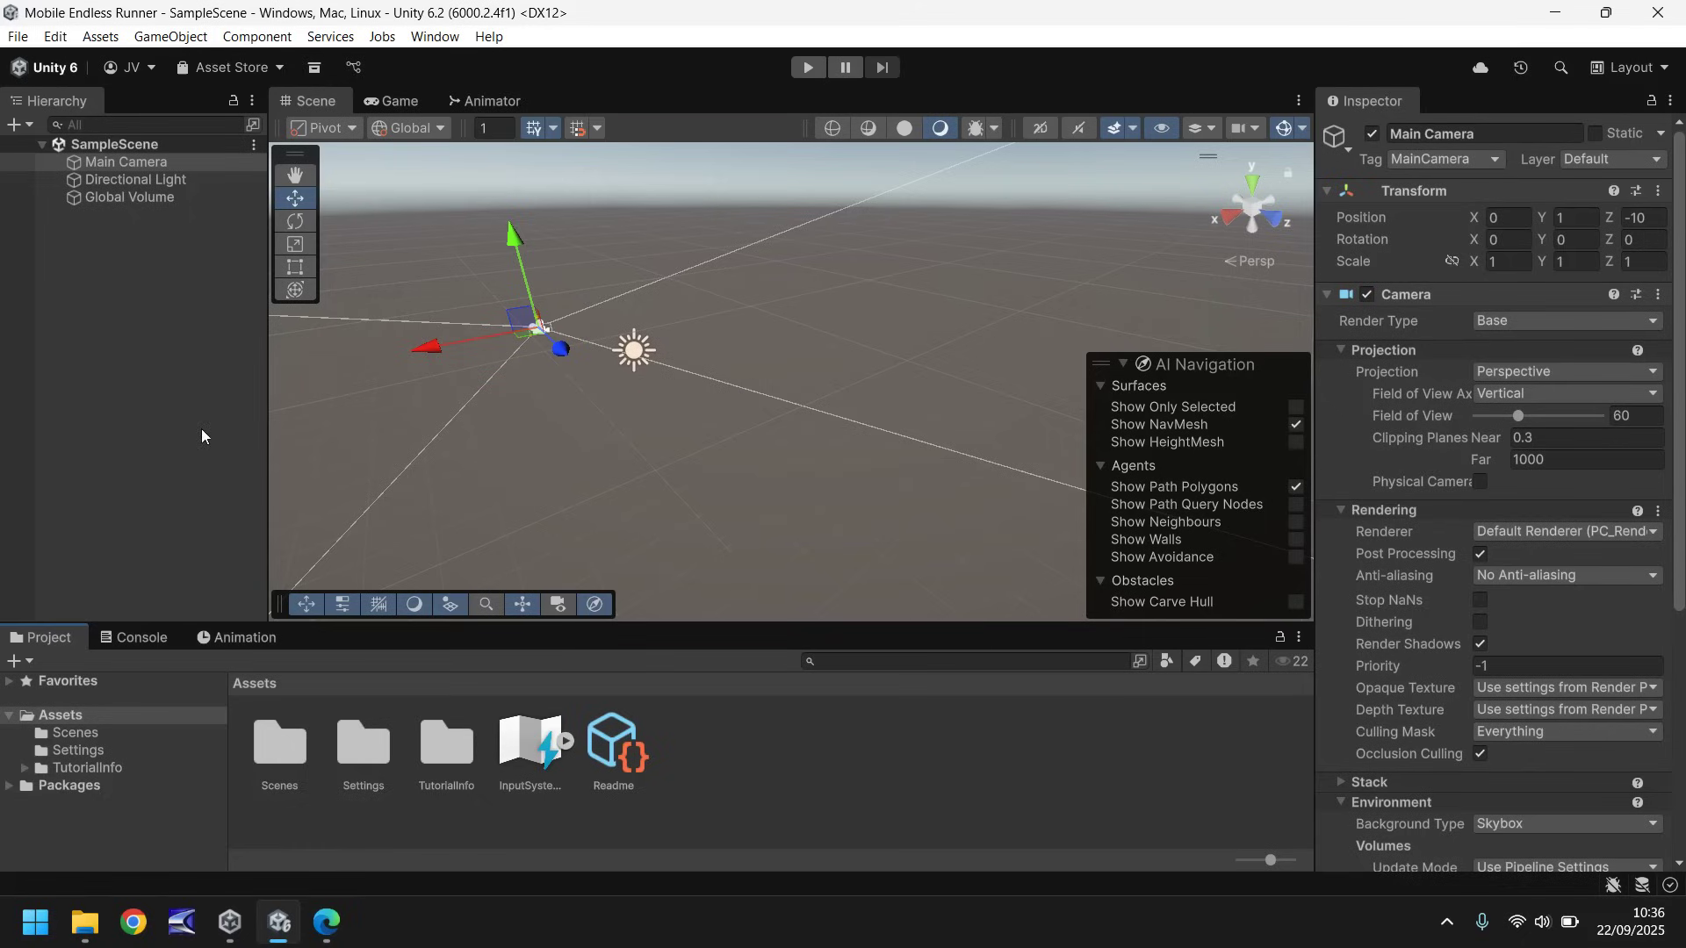
# - Open File > Build Profiles and compare PlayStation 5, Linux and Android, ending on Windows
pyautogui.click(26, 40)
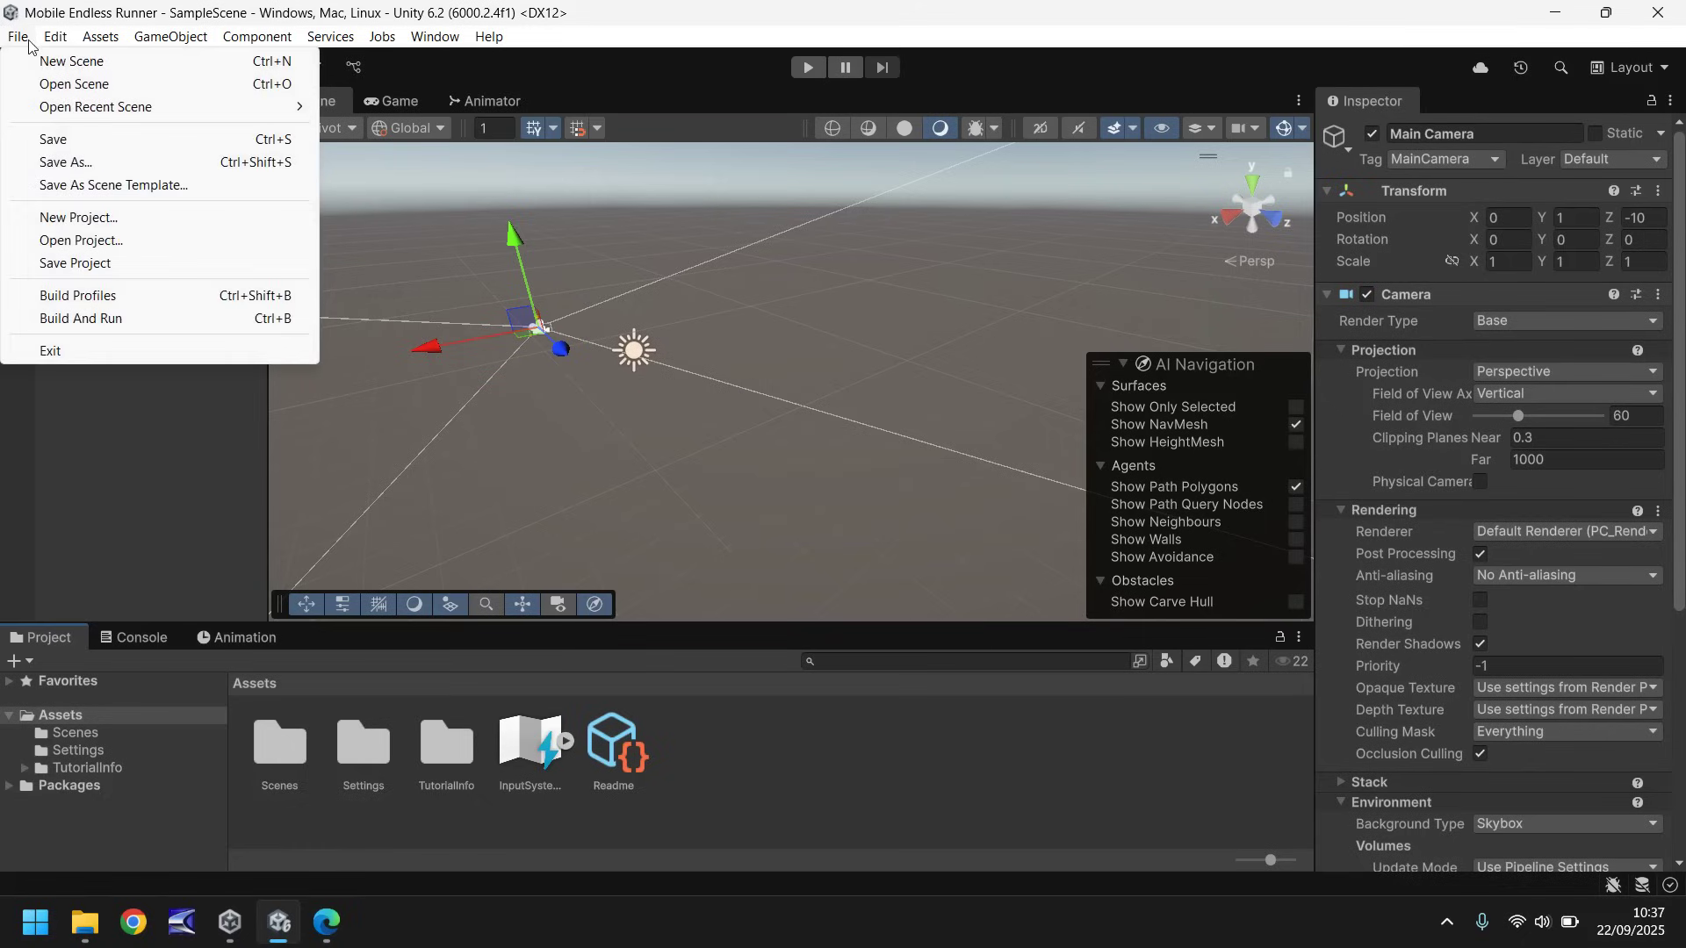
pyautogui.click(193, 298)
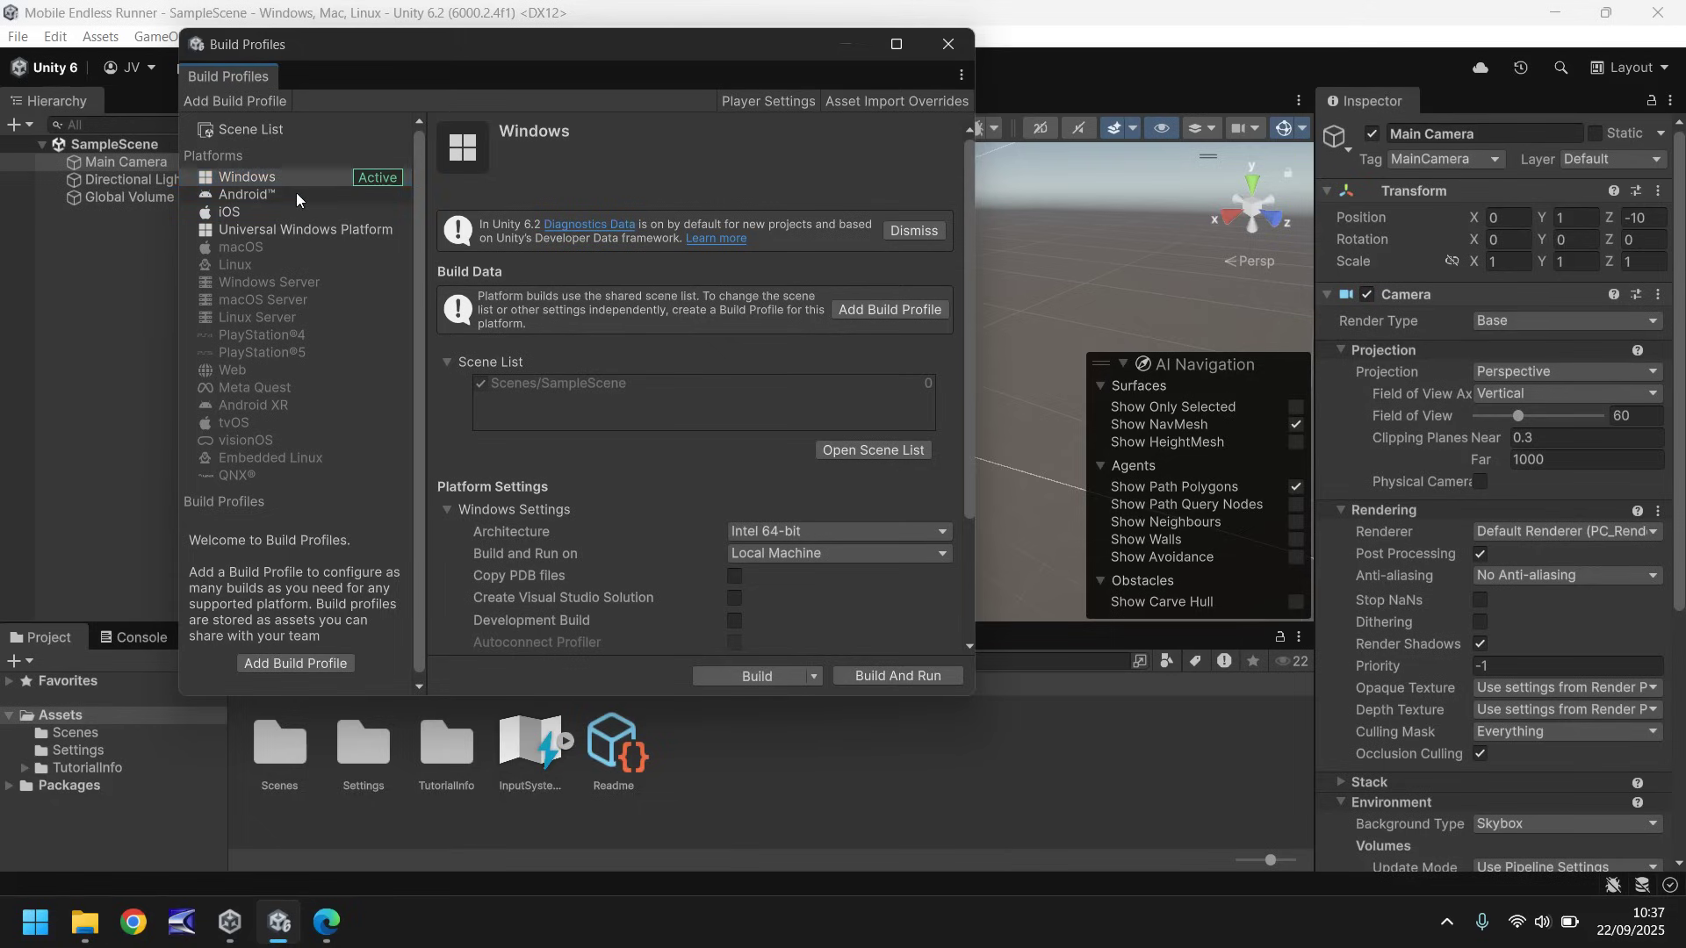
pyautogui.click(365, 178)
pyautogui.click(286, 352)
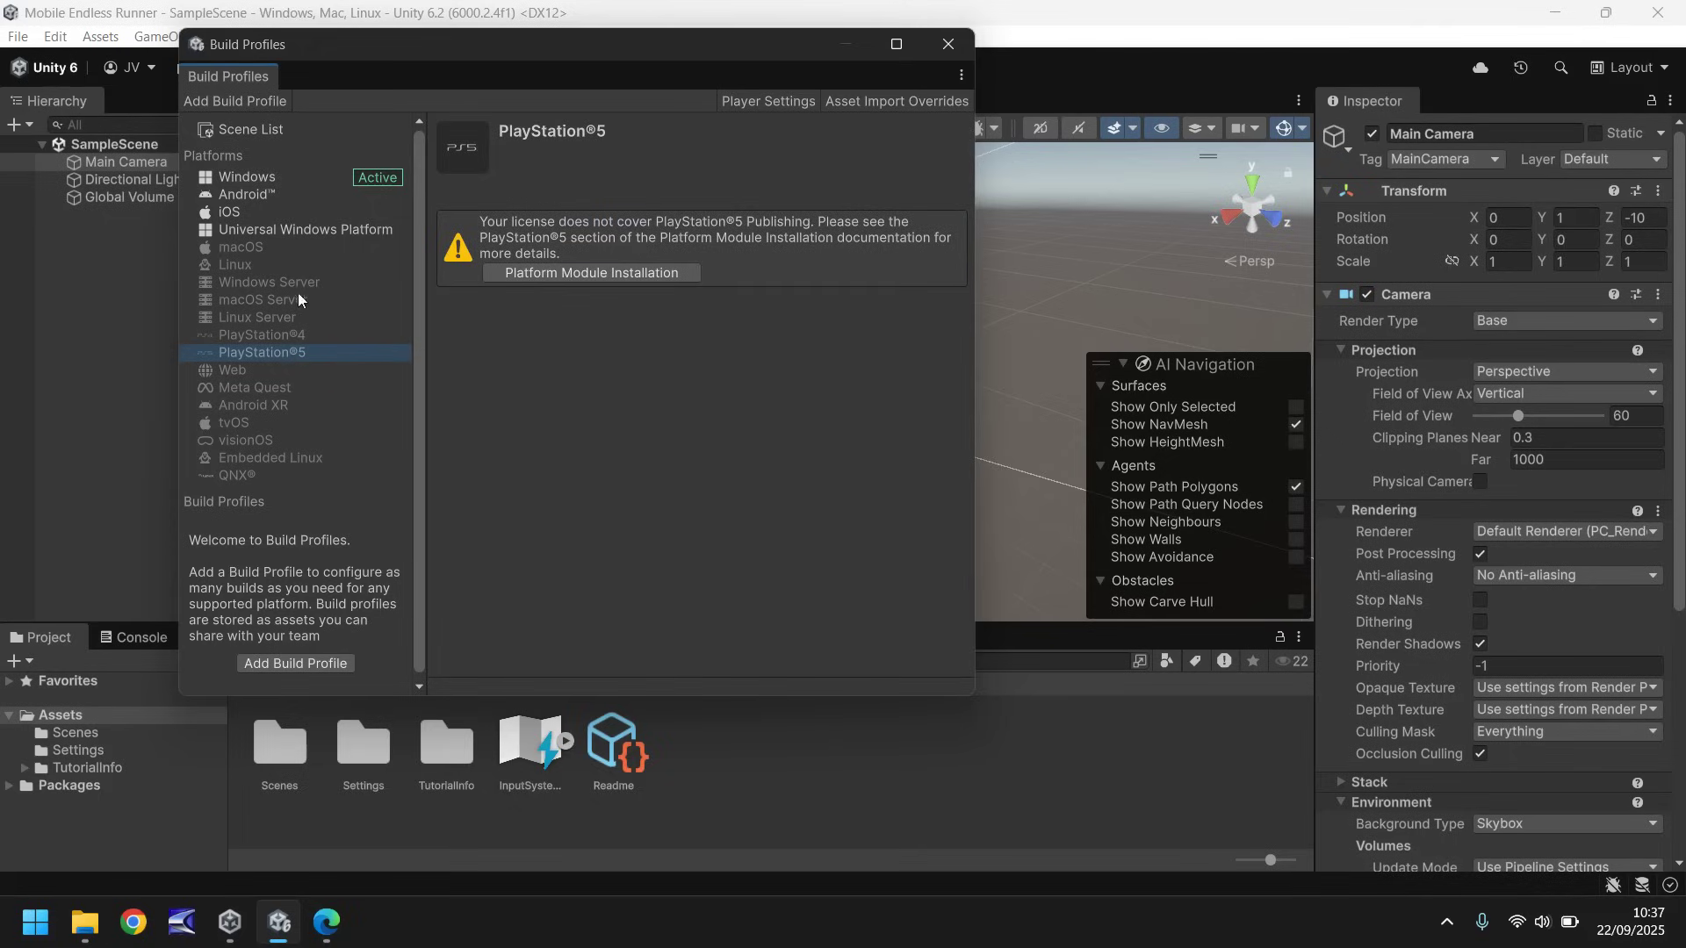
pyautogui.click(244, 264)
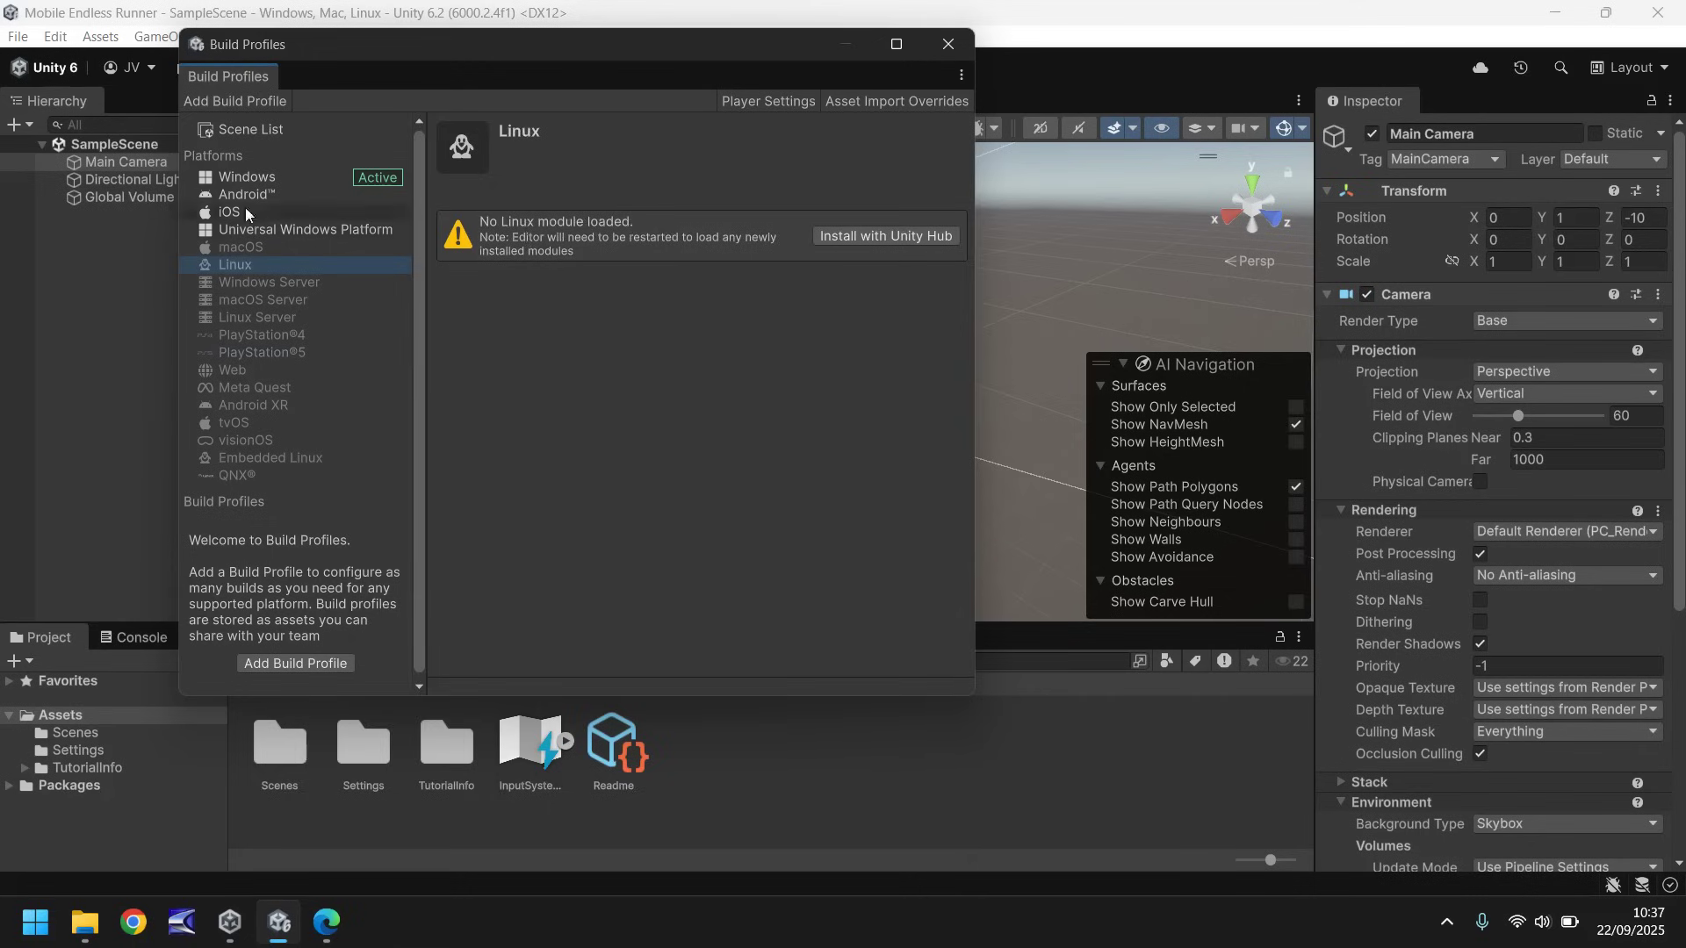
pyautogui.click(244, 176)
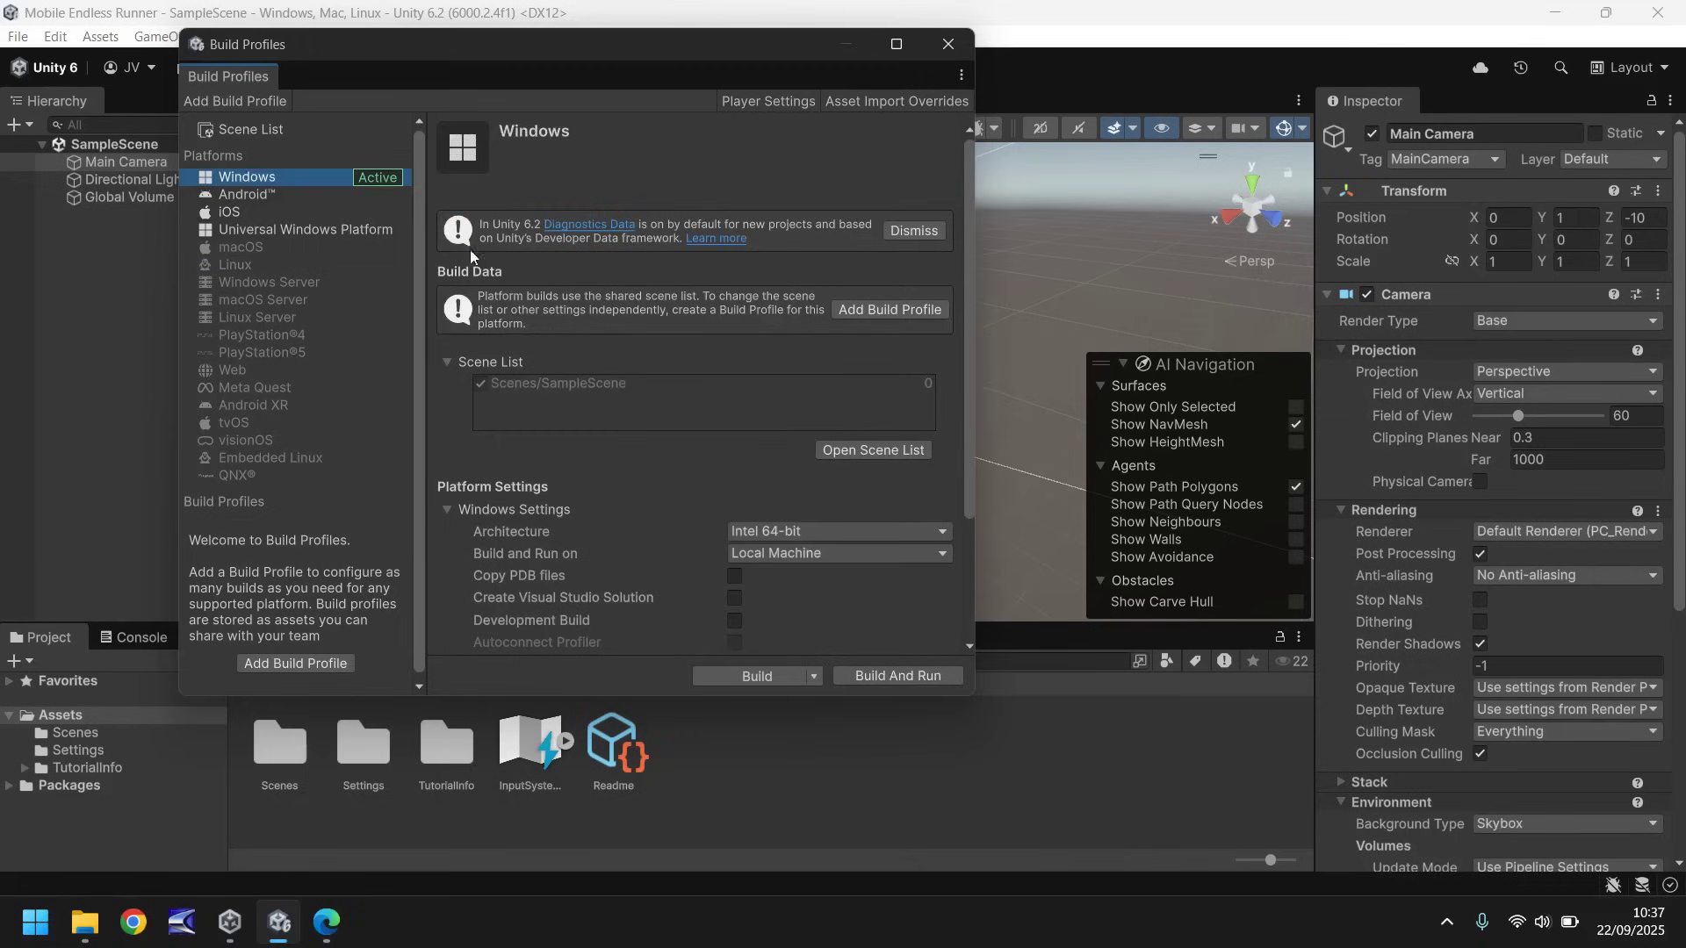
pyautogui.click(275, 192)
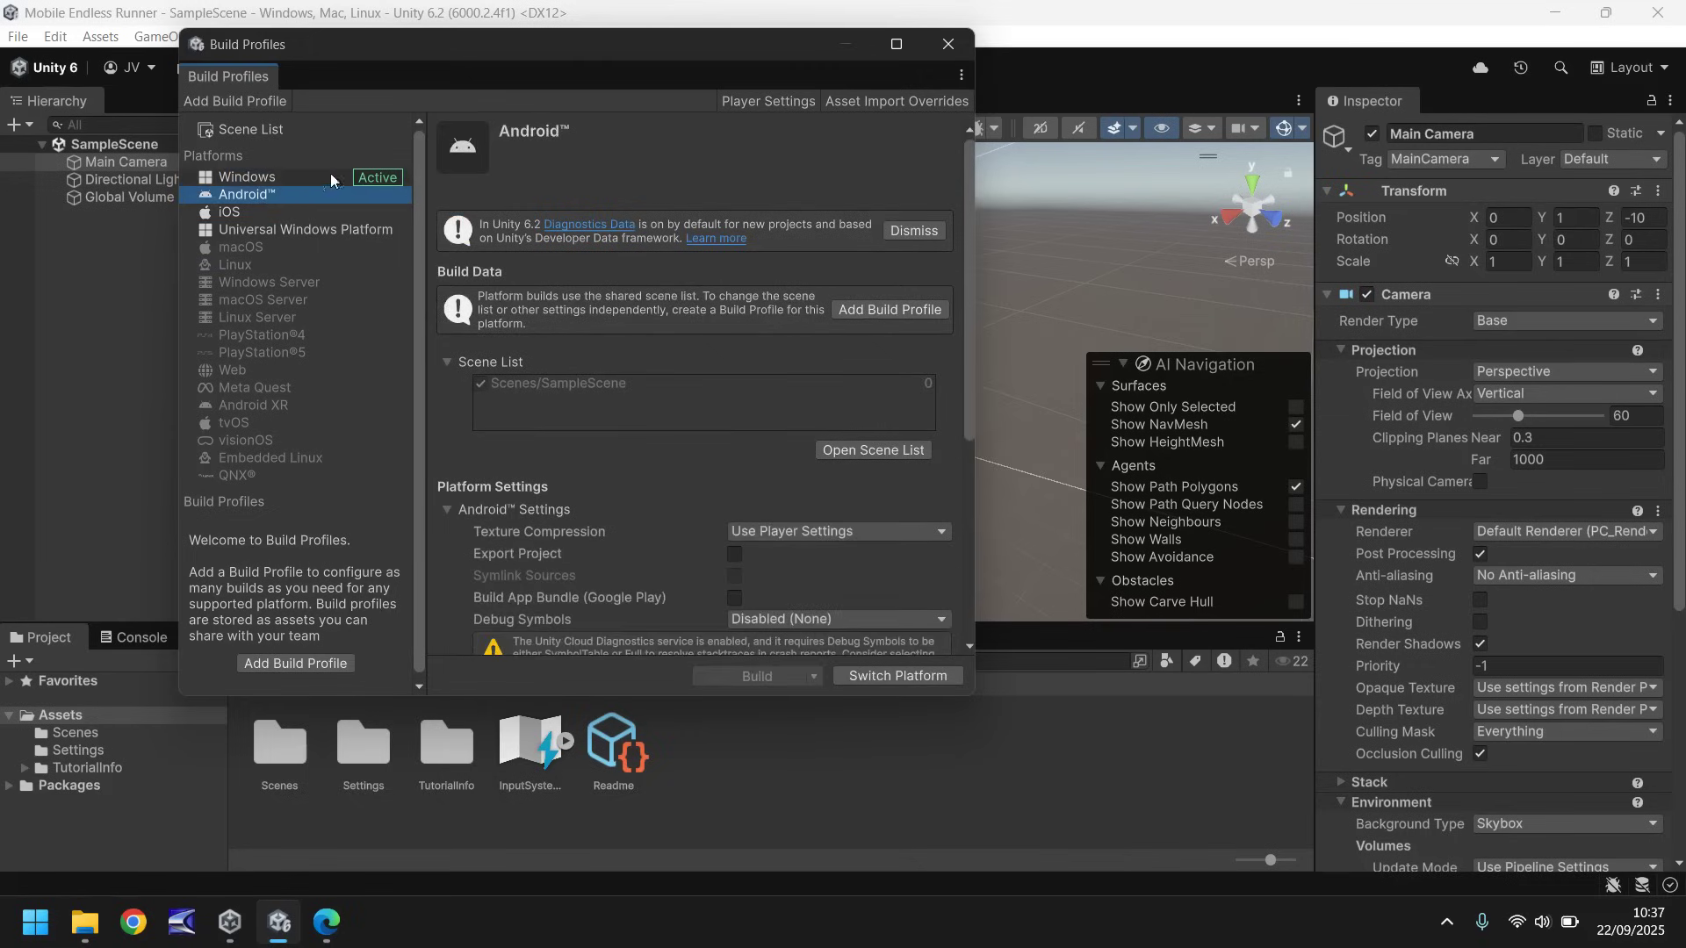
pyautogui.click(267, 177)
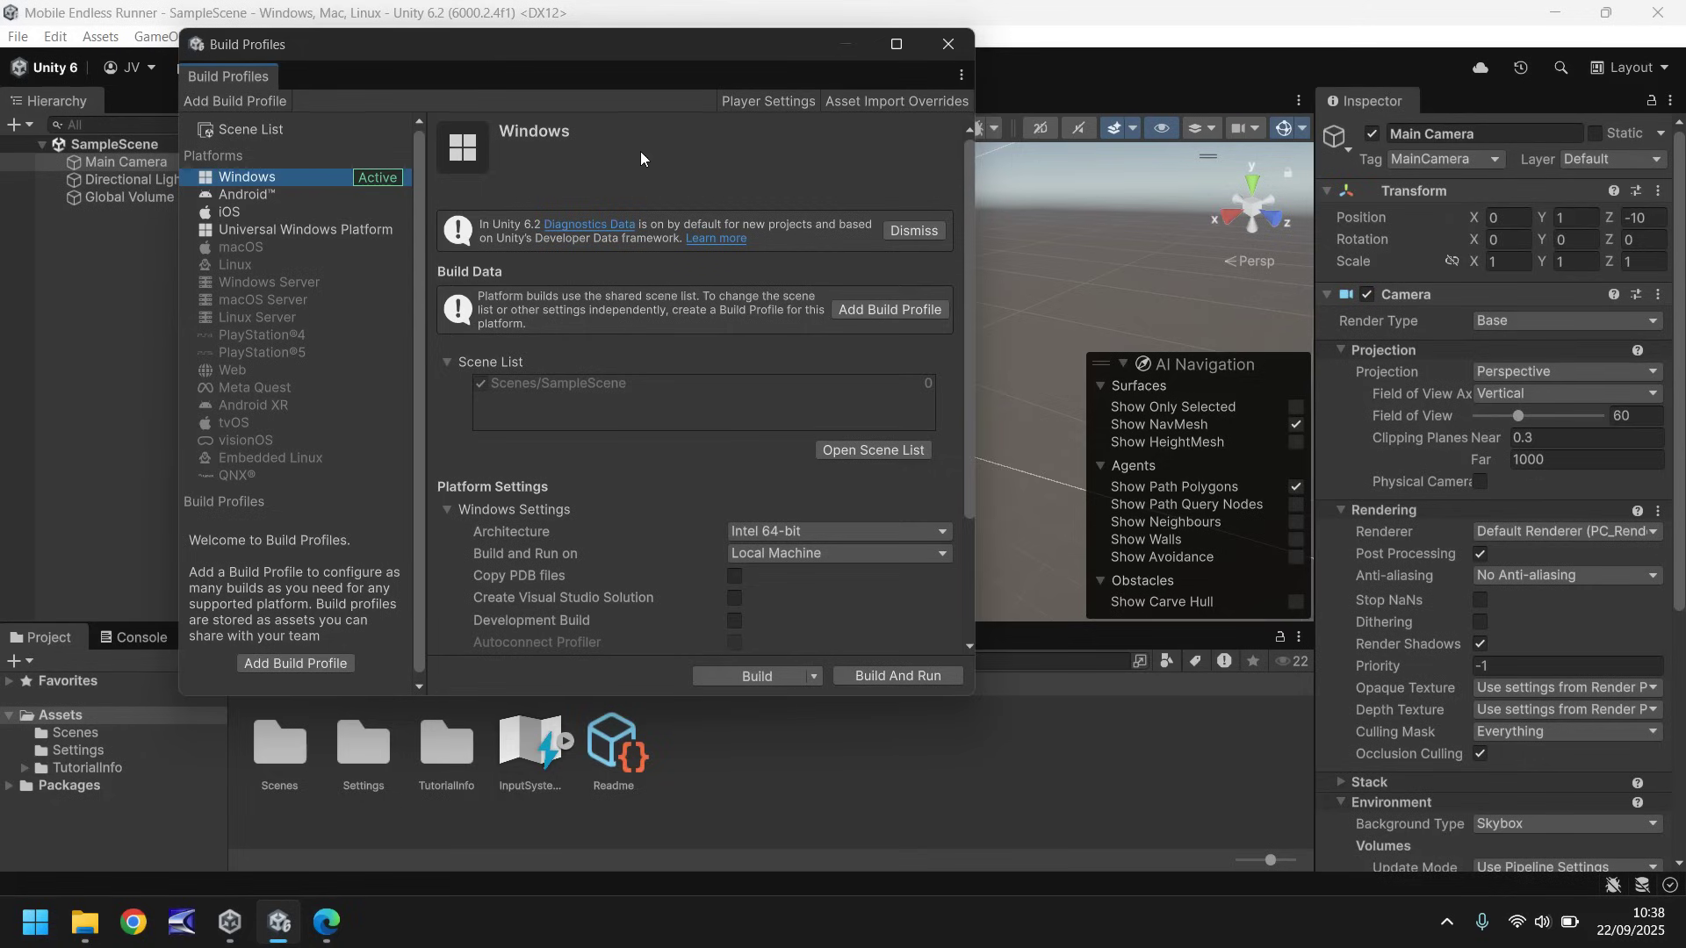
# - Close Build Profiles, then float, maximize, restore and re-dock the Game view beside the Scene view
pyautogui.click(946, 45)
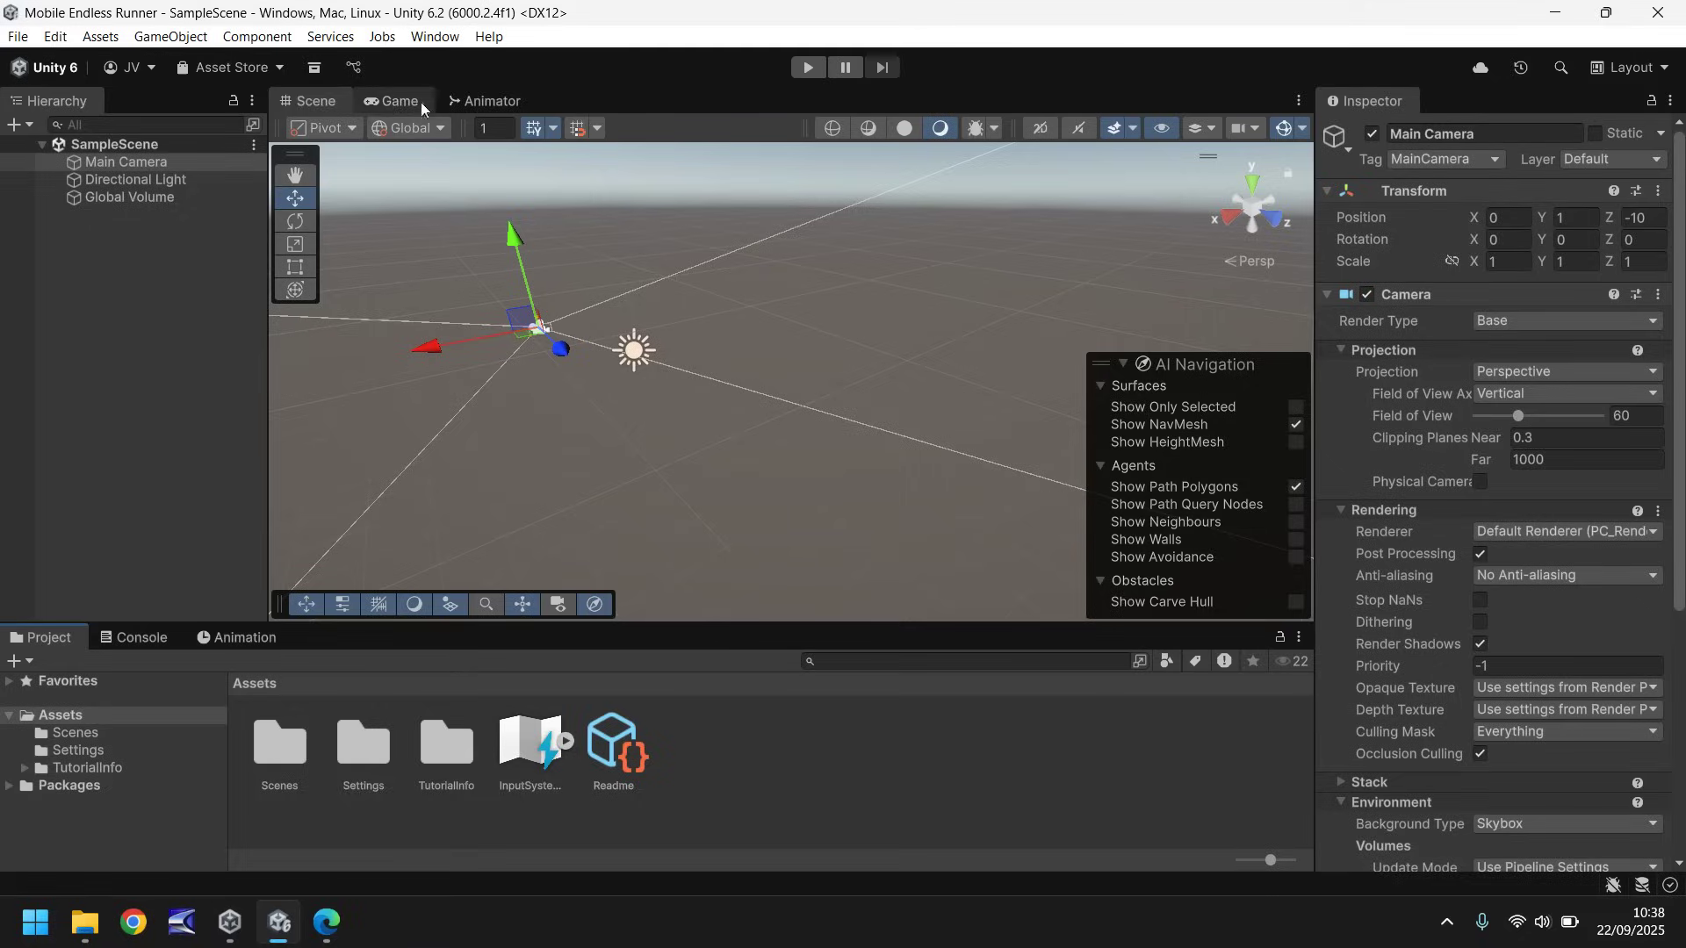
pyautogui.click(388, 100)
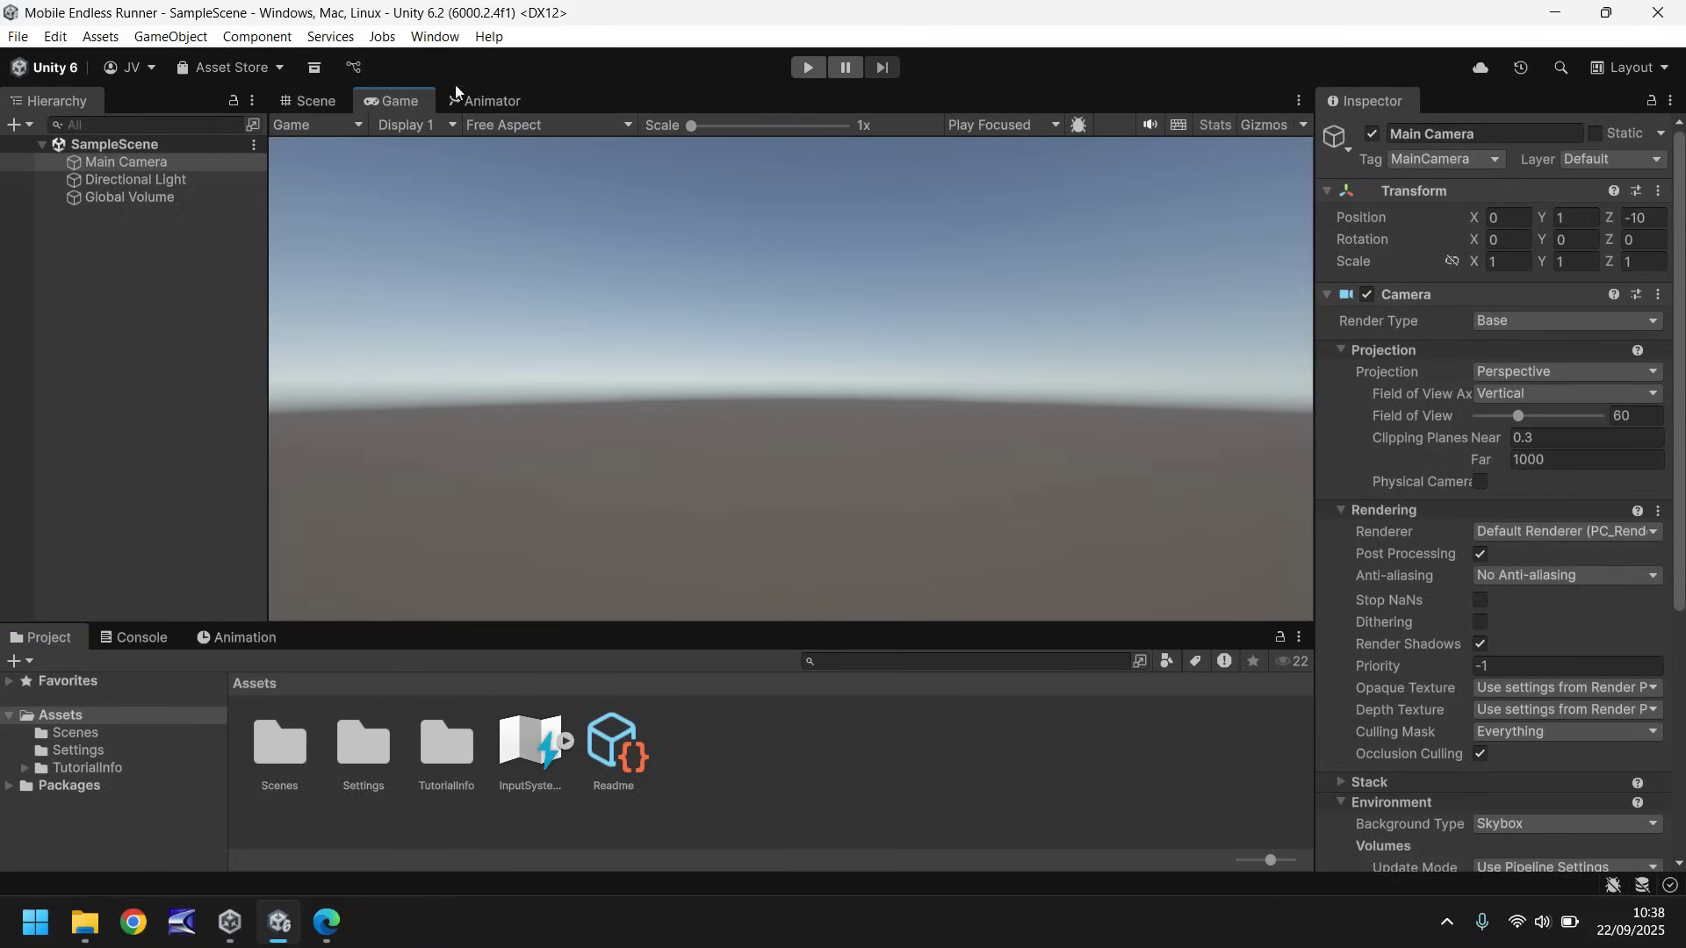
pyautogui.moveTo(389, 98); pyautogui.dragTo(1421, 107)
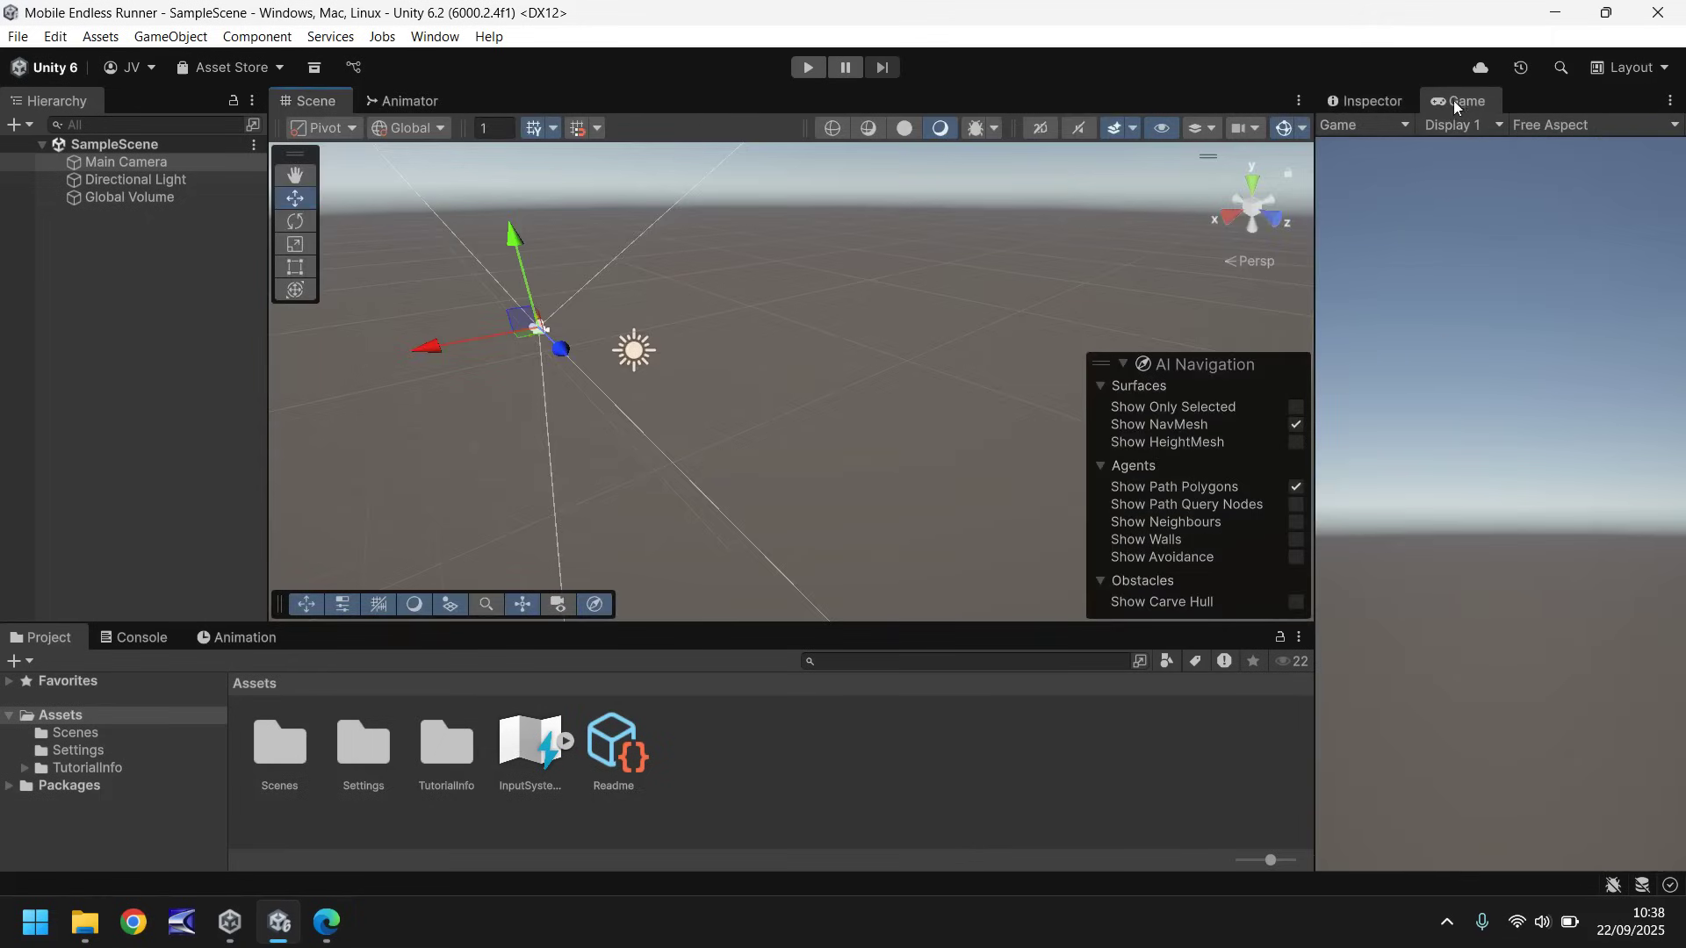
pyautogui.moveTo(1452, 100); pyautogui.dragTo(669, 366)
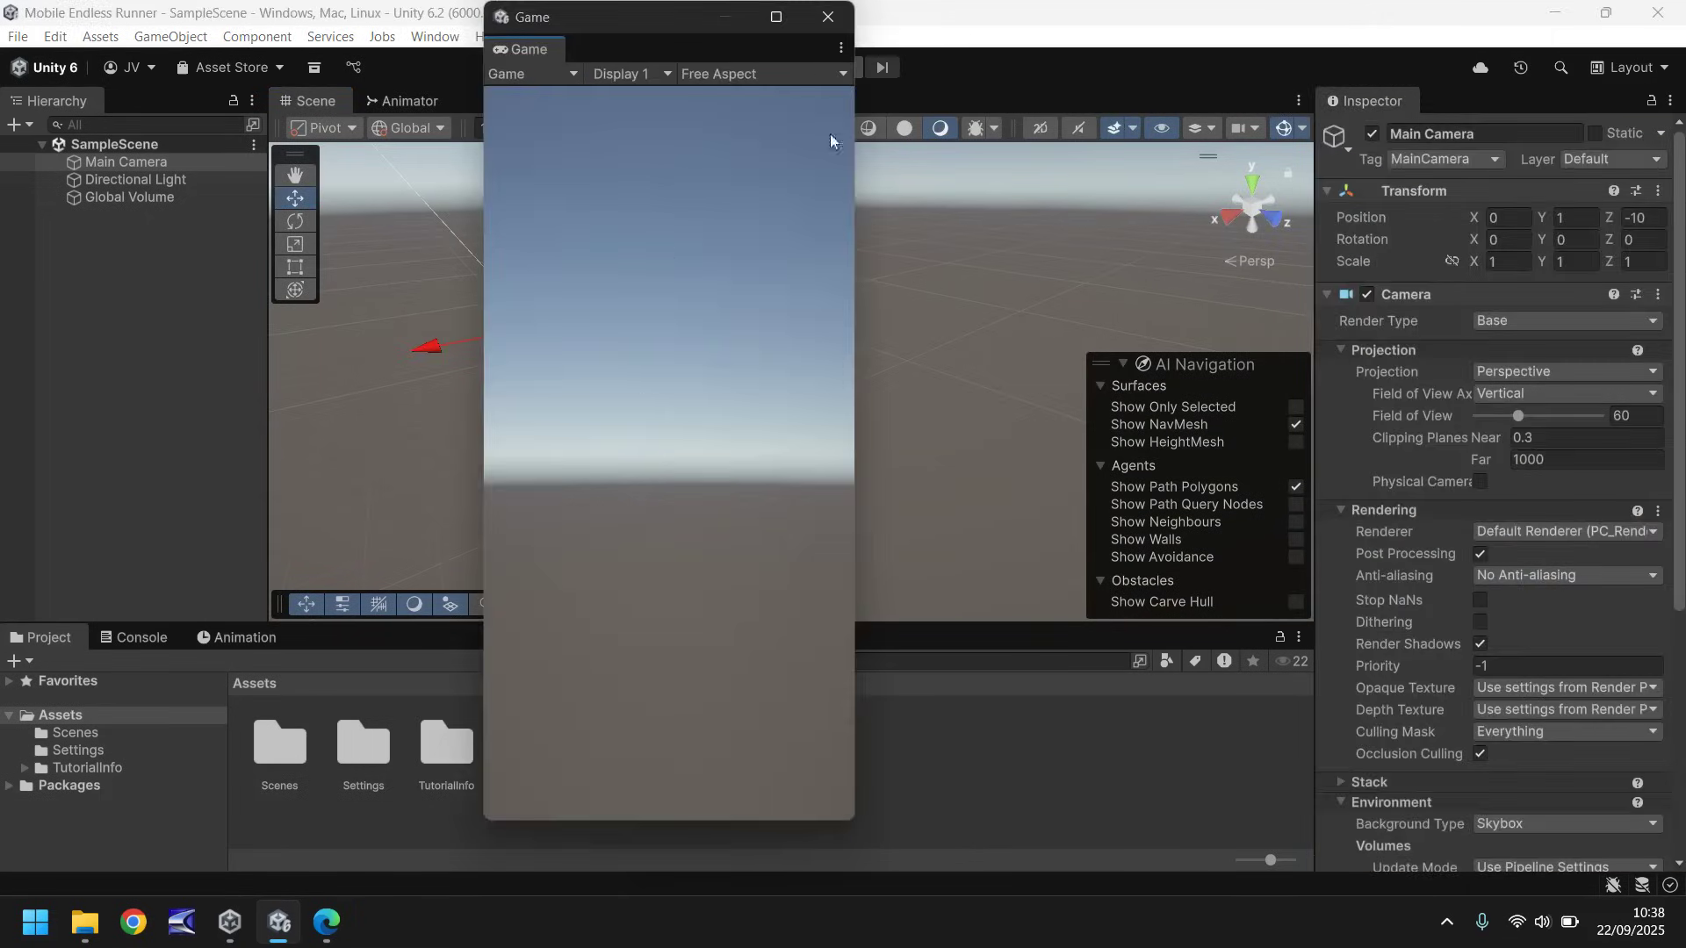
pyautogui.click(776, 20)
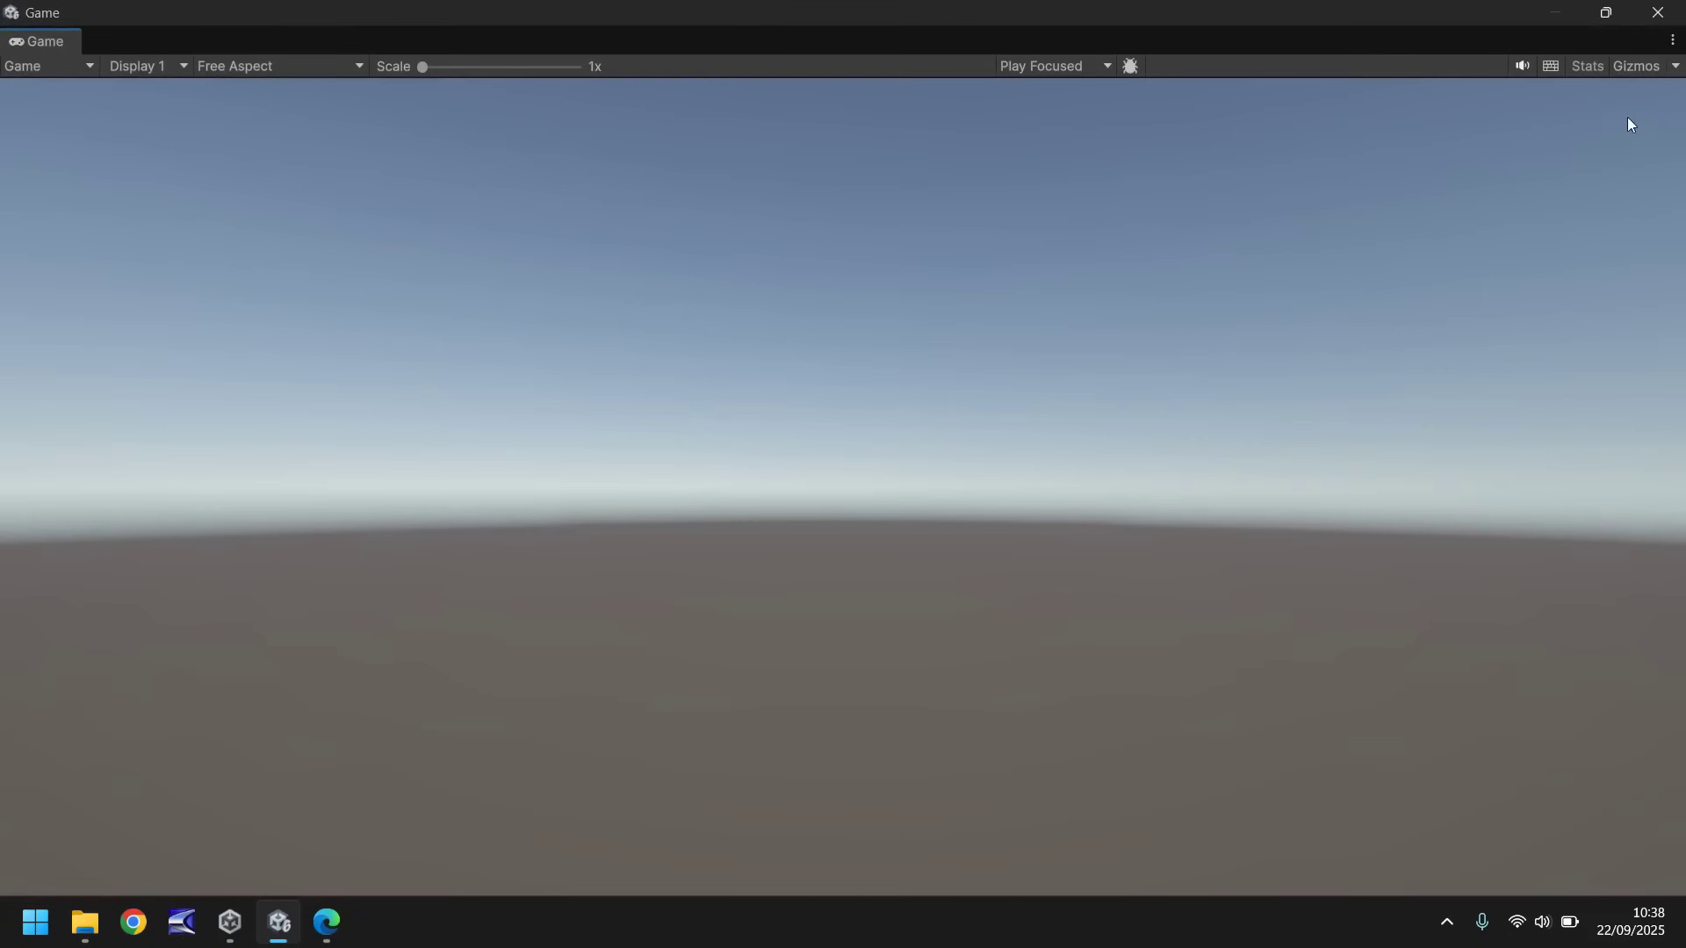
pyautogui.click(1605, 13)
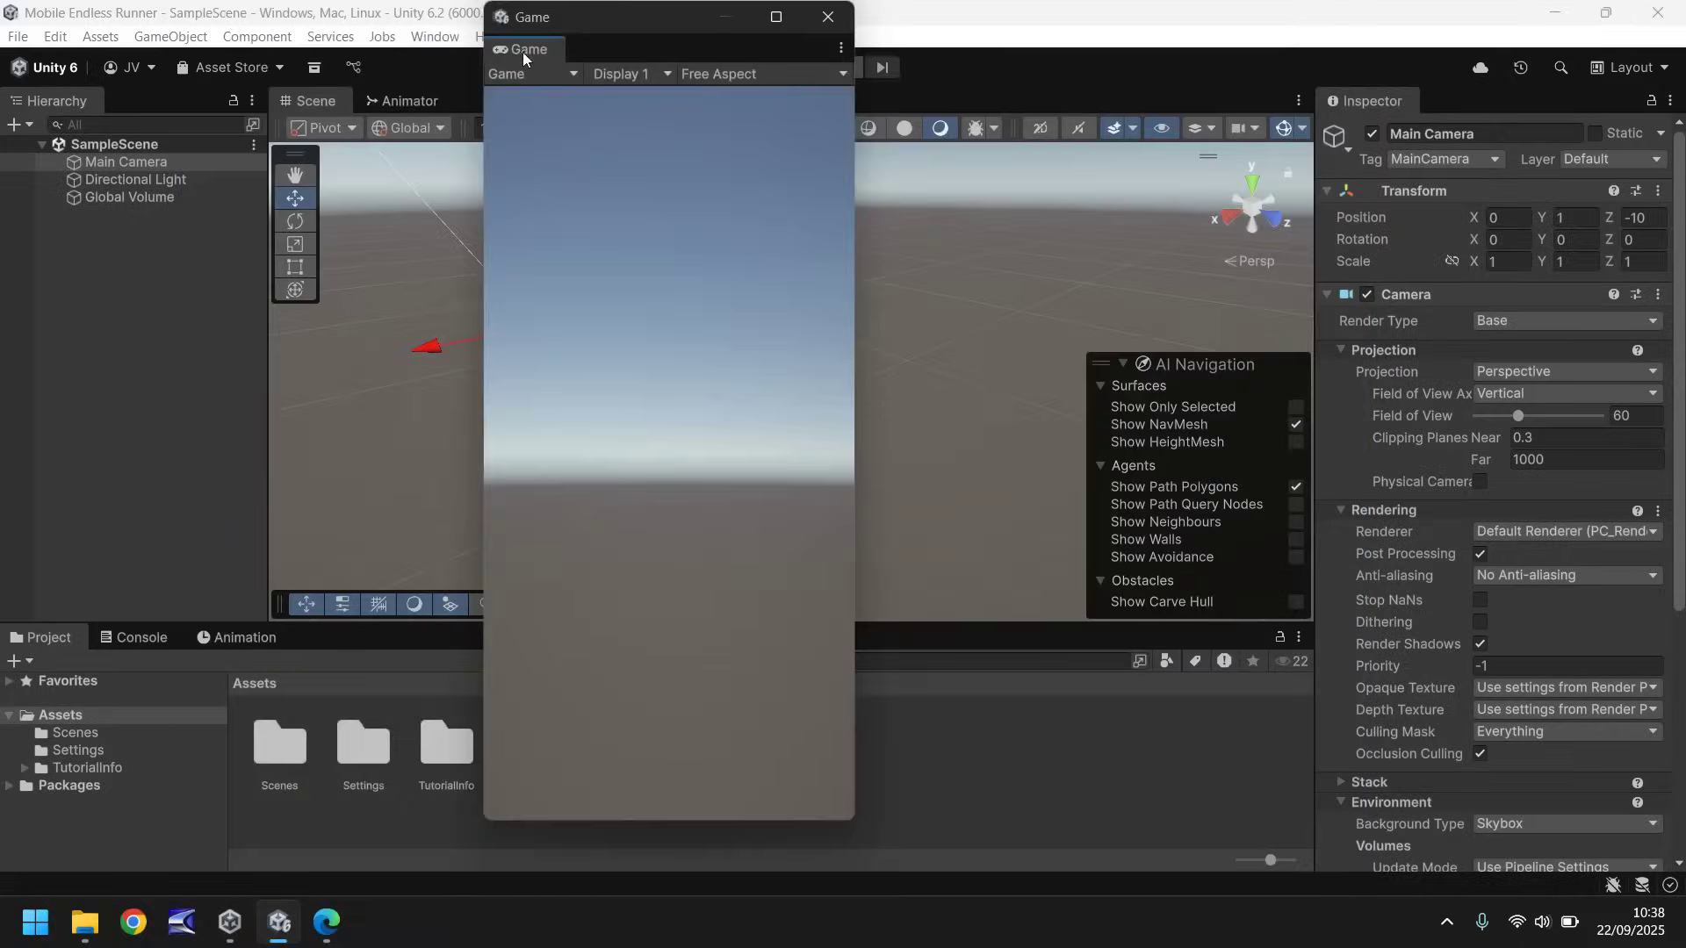
pyautogui.moveTo(523, 51); pyautogui.dragTo(367, 107)
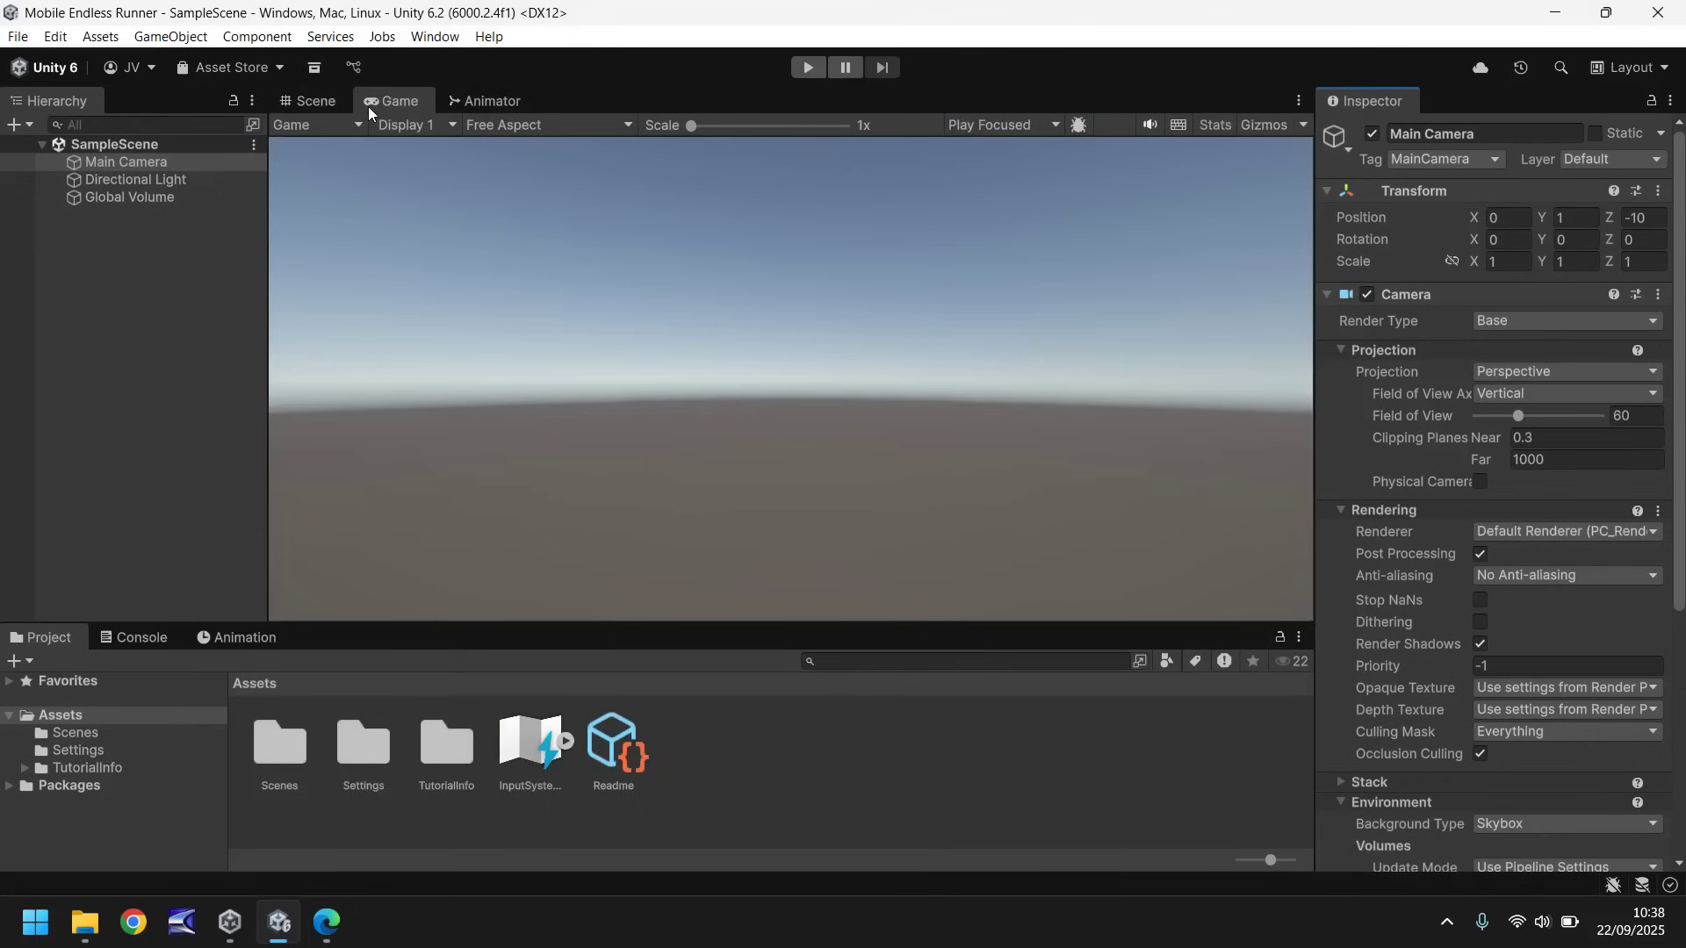
pyautogui.click(306, 105)
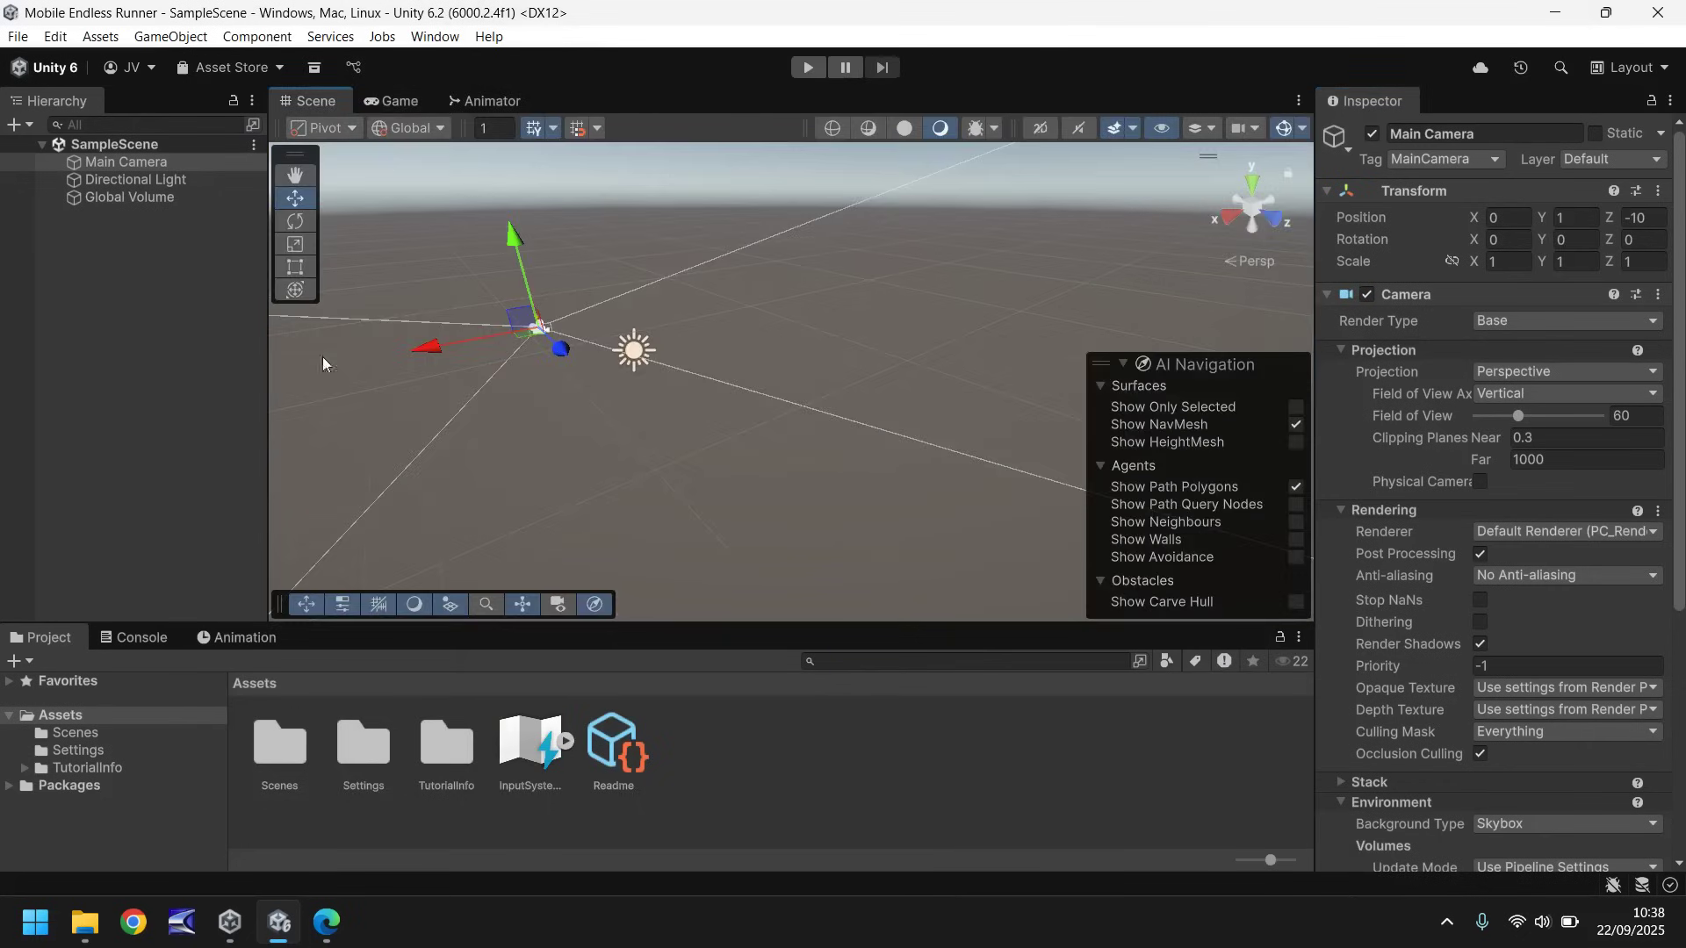
# - Re-dock the Console in the bottom panel with the Project browser and show the Game view
pyautogui.moveTo(133, 636); pyautogui.dragTo(687, 366)
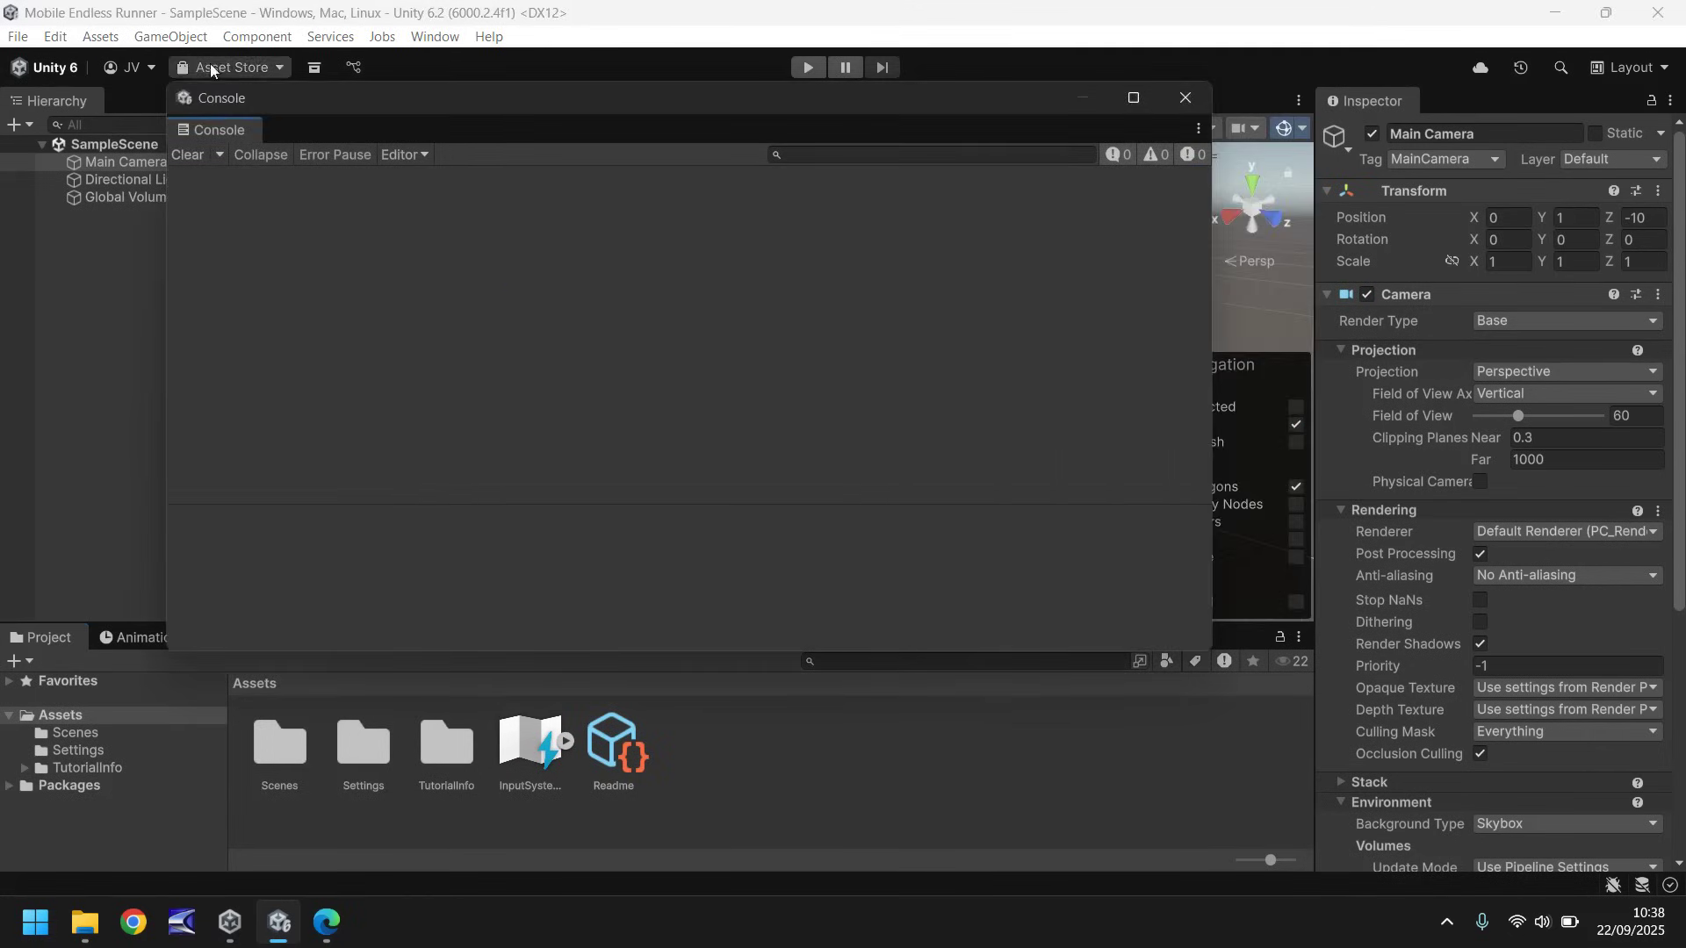
pyautogui.moveTo(215, 129); pyautogui.dragTo(103, 639)
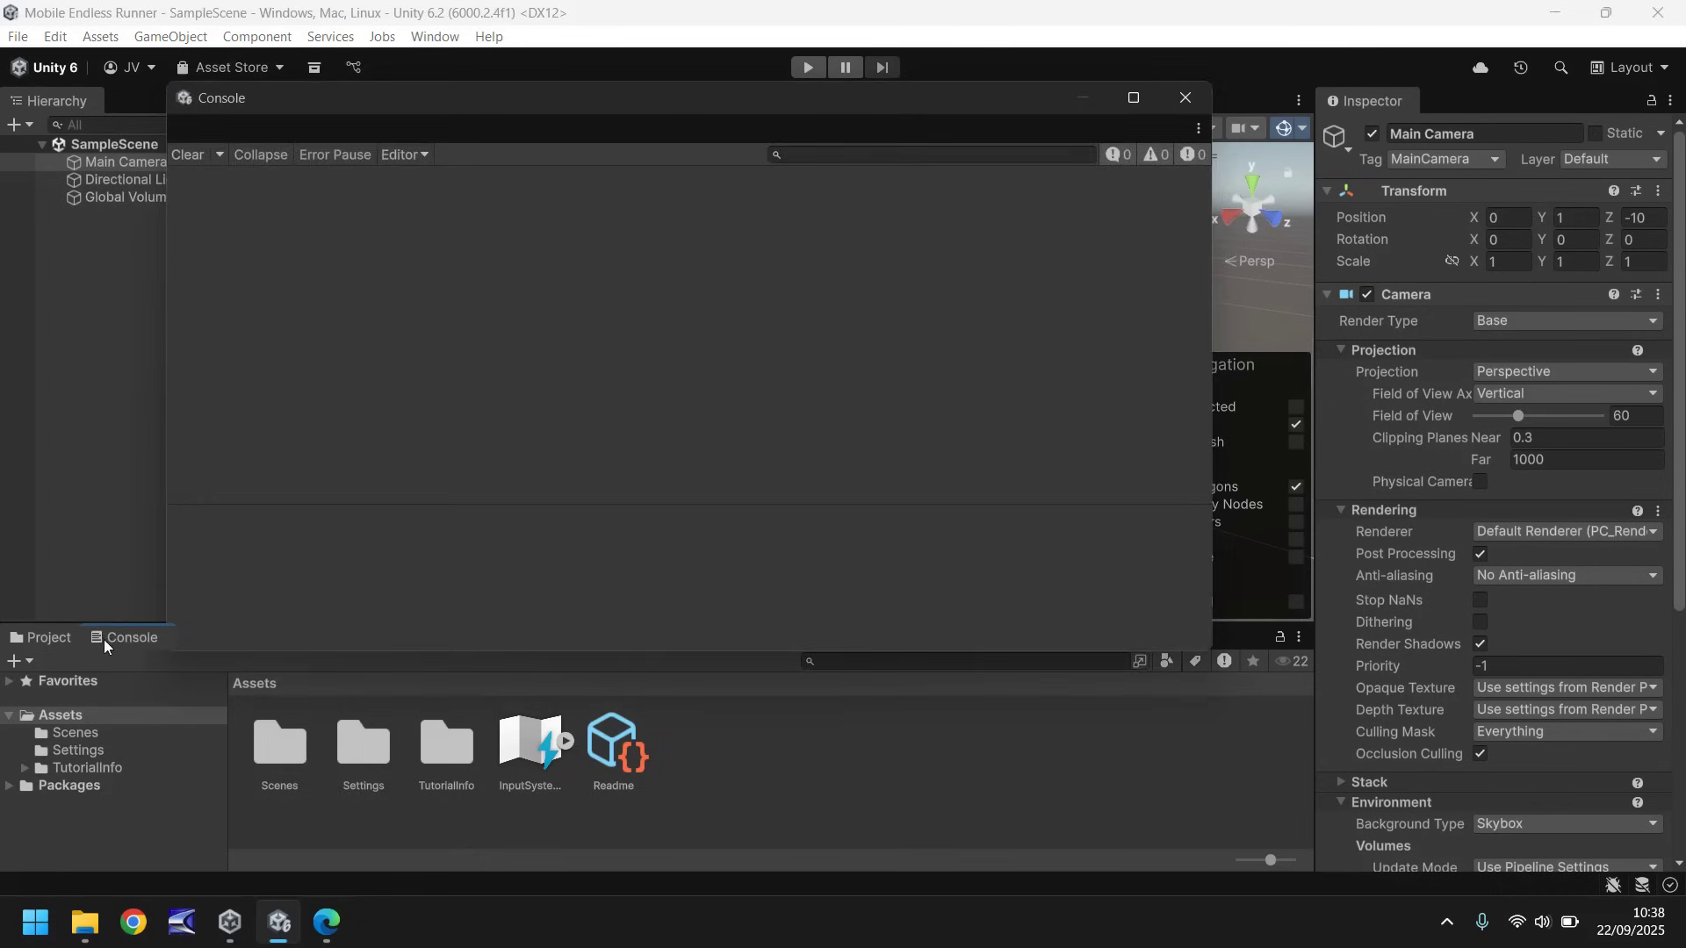
pyautogui.click(40, 636)
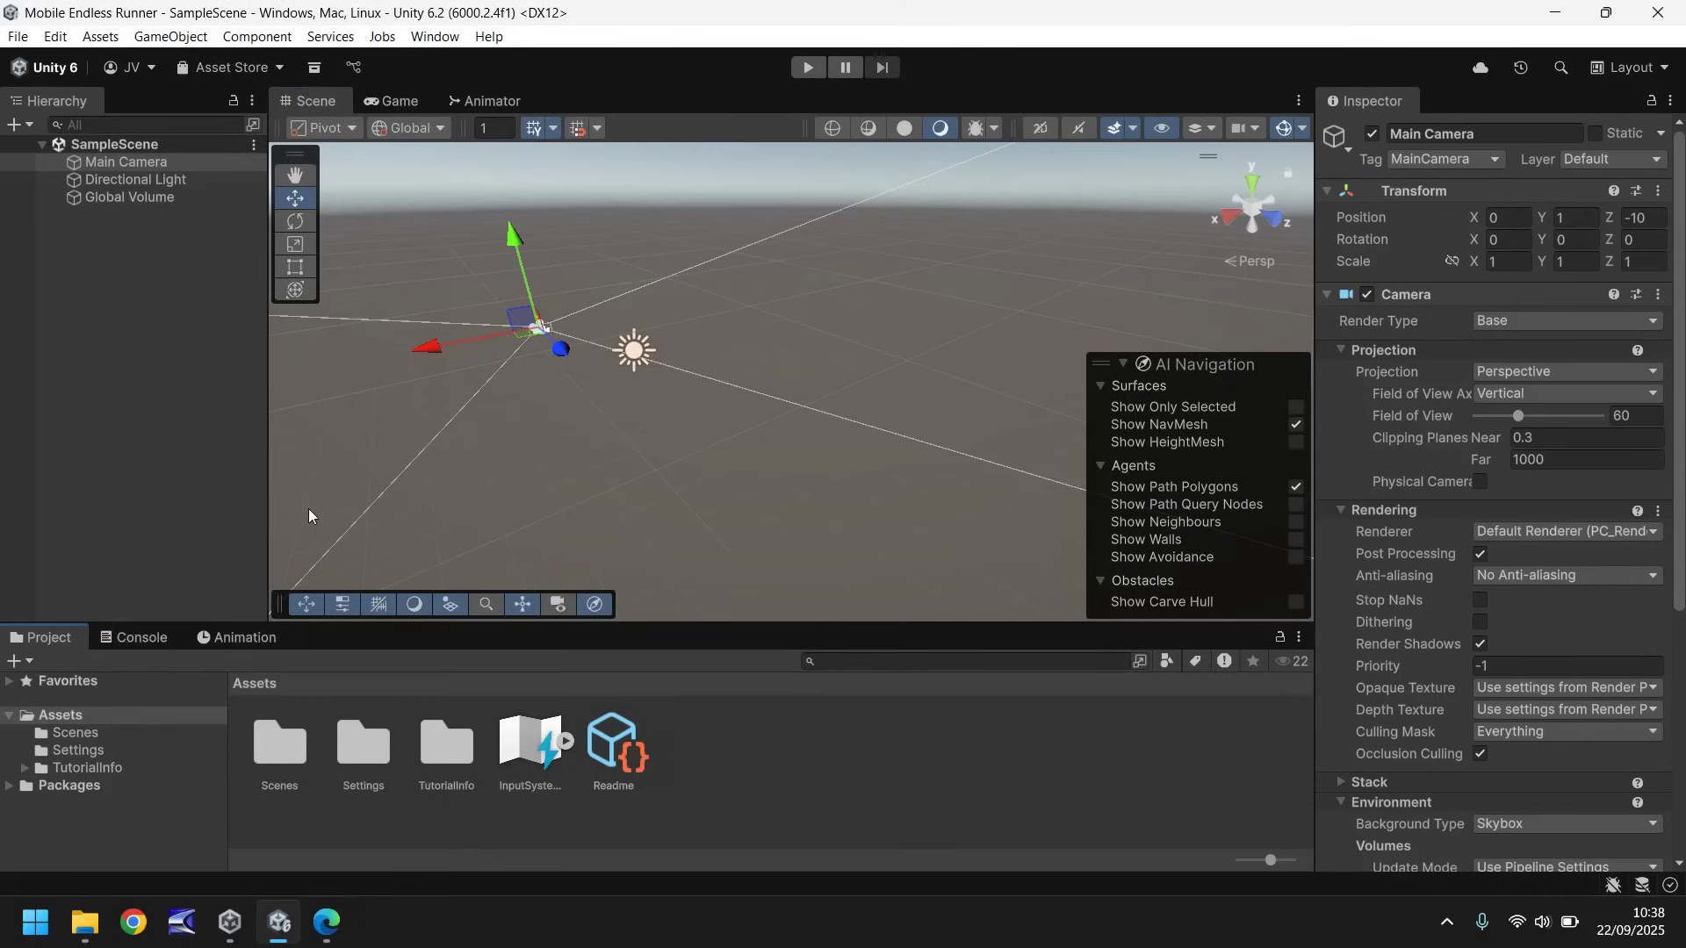
pyautogui.click(399, 109)
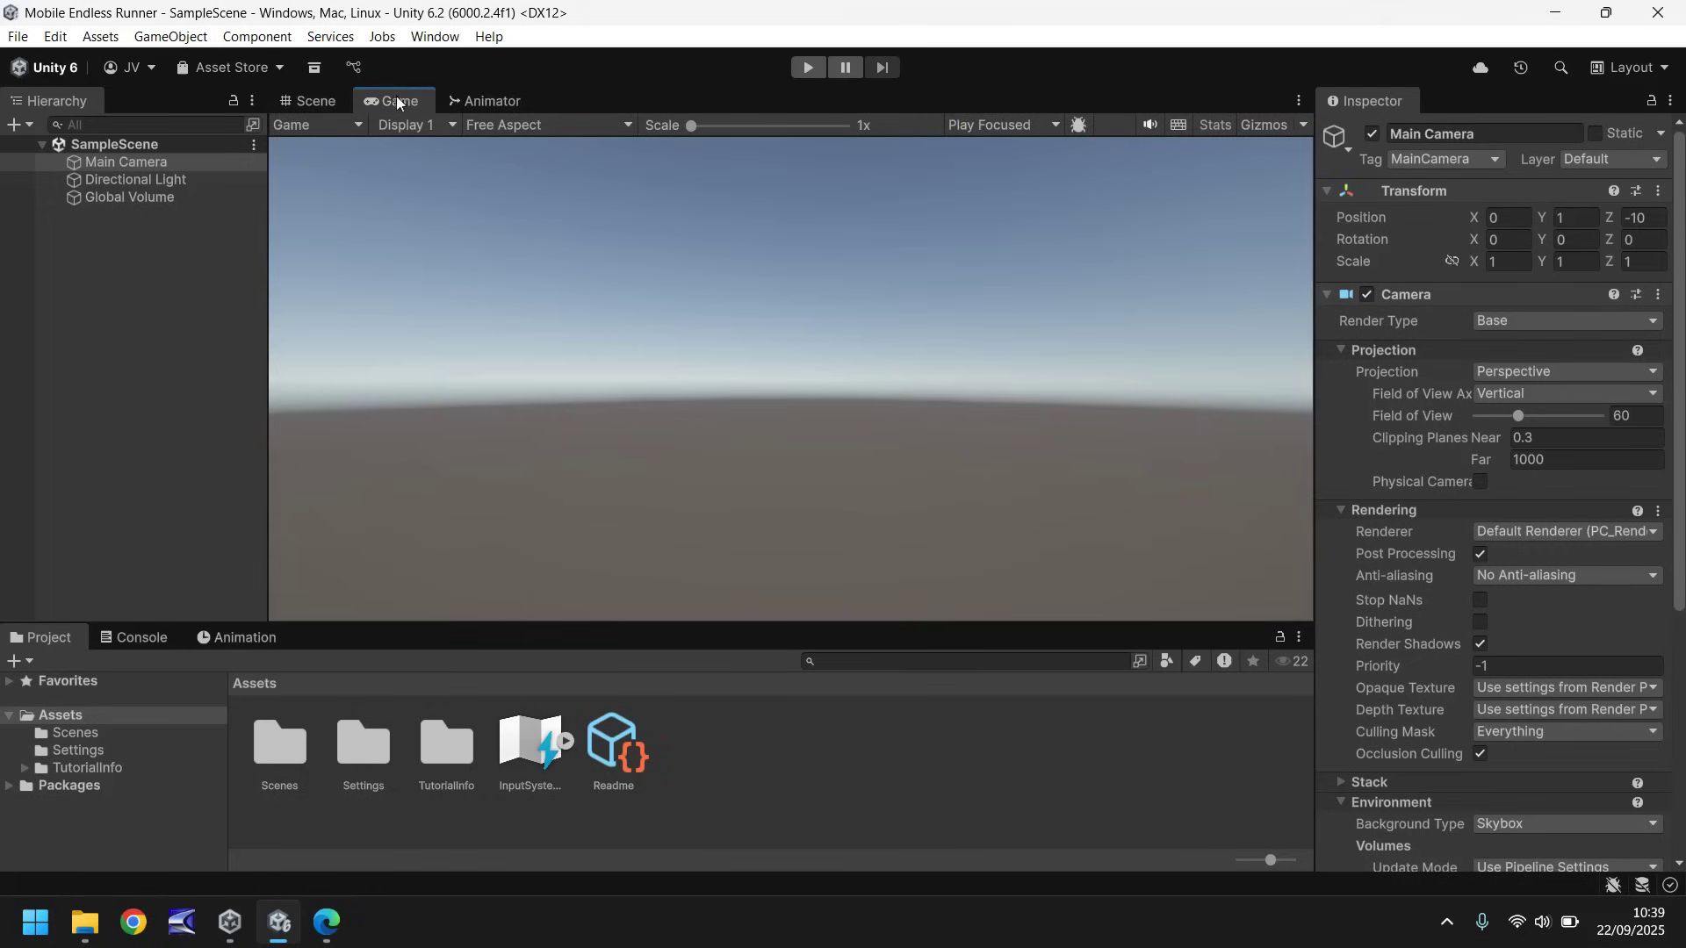
# - Dock the Game view as a left panel and adjust the Game, Hierarchy and Scene widths
pyautogui.moveTo(397, 97); pyautogui.dragTo(20, 373)
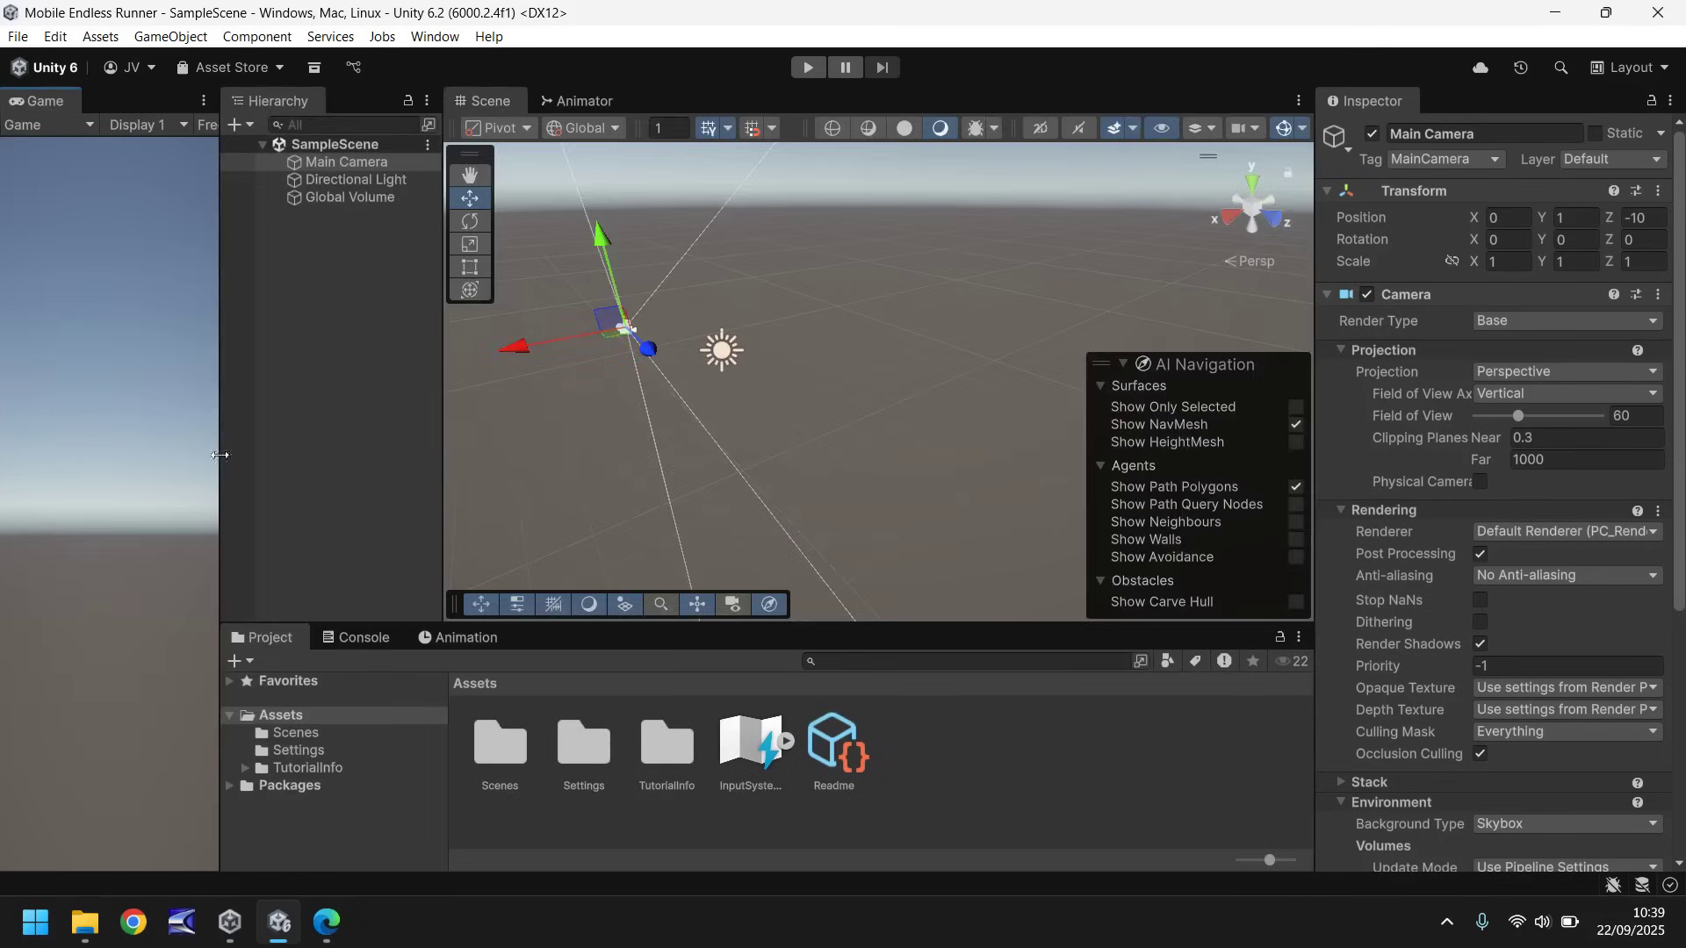
pyautogui.moveTo(216, 484); pyautogui.dragTo(466, 499)
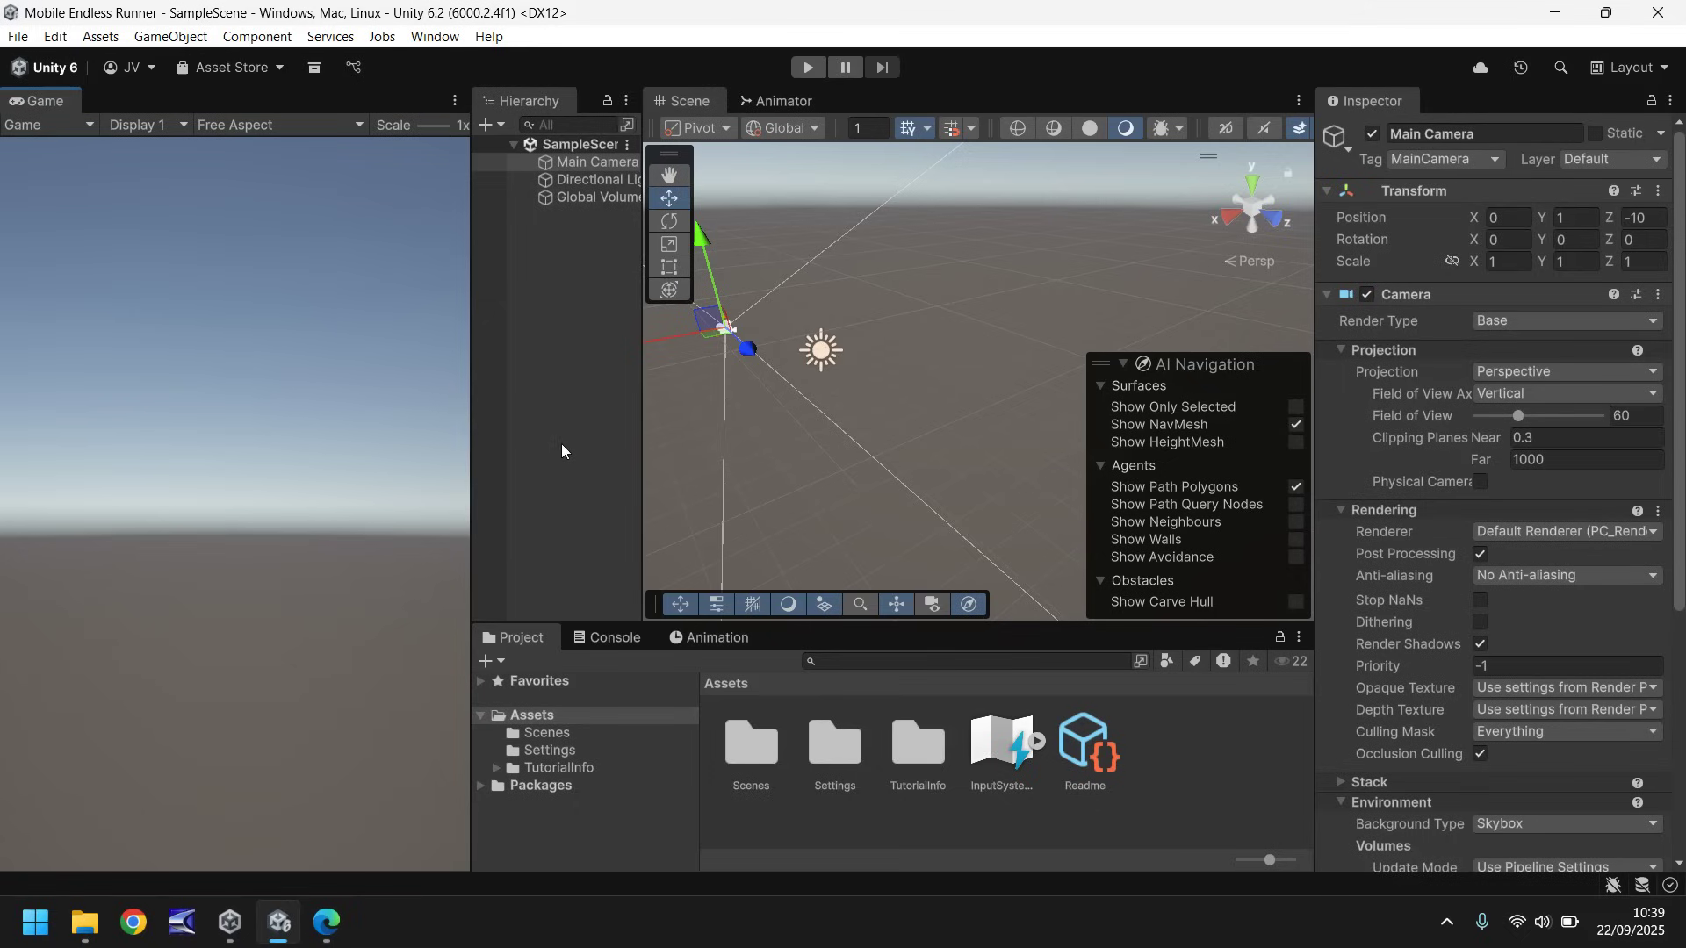
pyautogui.moveTo(641, 443); pyautogui.dragTo(716, 439)
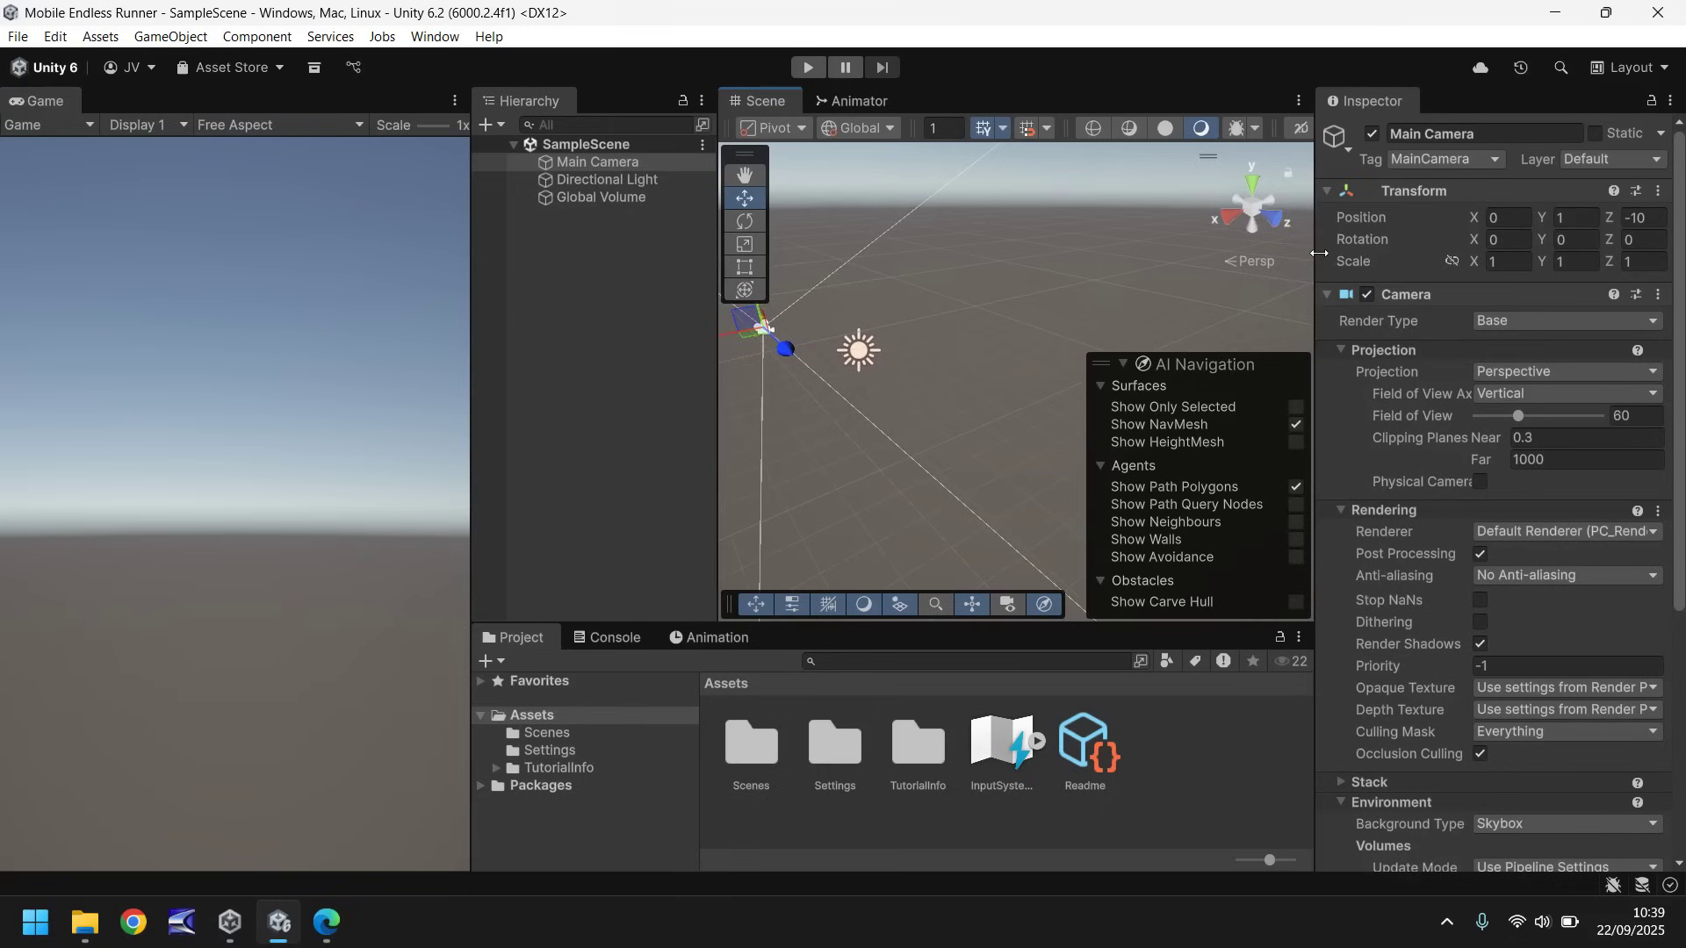
pyautogui.moveTo(1316, 259); pyautogui.dragTo(1379, 259)
pyautogui.moveTo(474, 424); pyautogui.dragTo(389, 428)
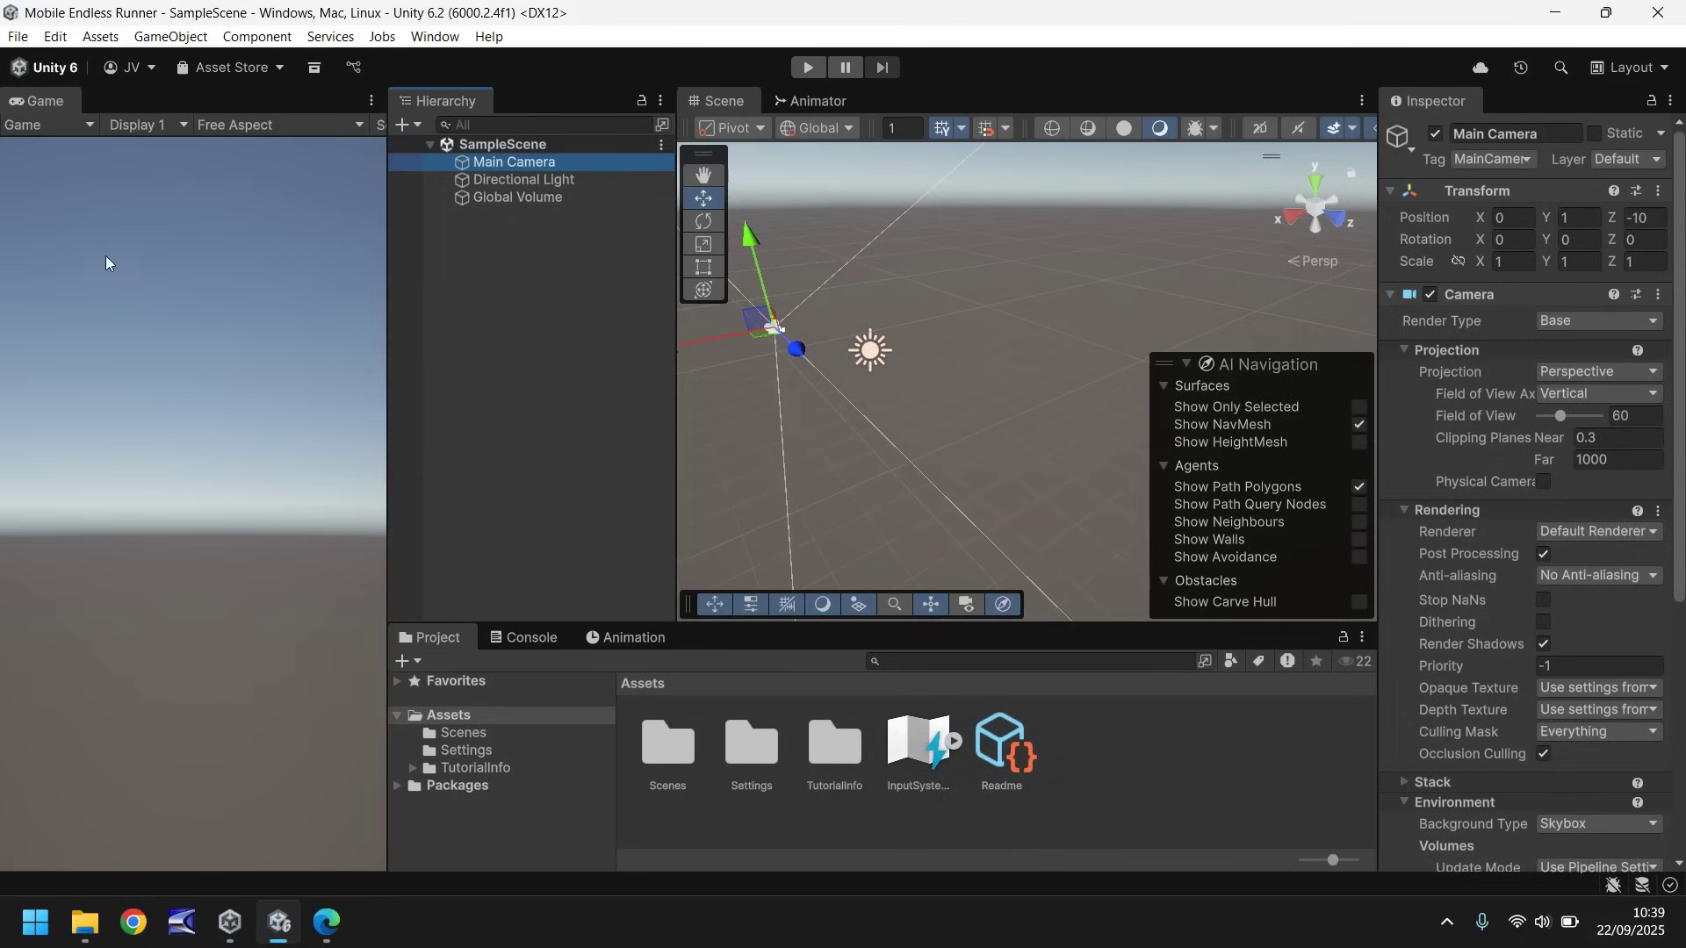
# - Move the Game view to the right of the Scene and narrow the Hierarchy
pyautogui.moveTo(30, 101); pyautogui.dragTo(1286, 356)
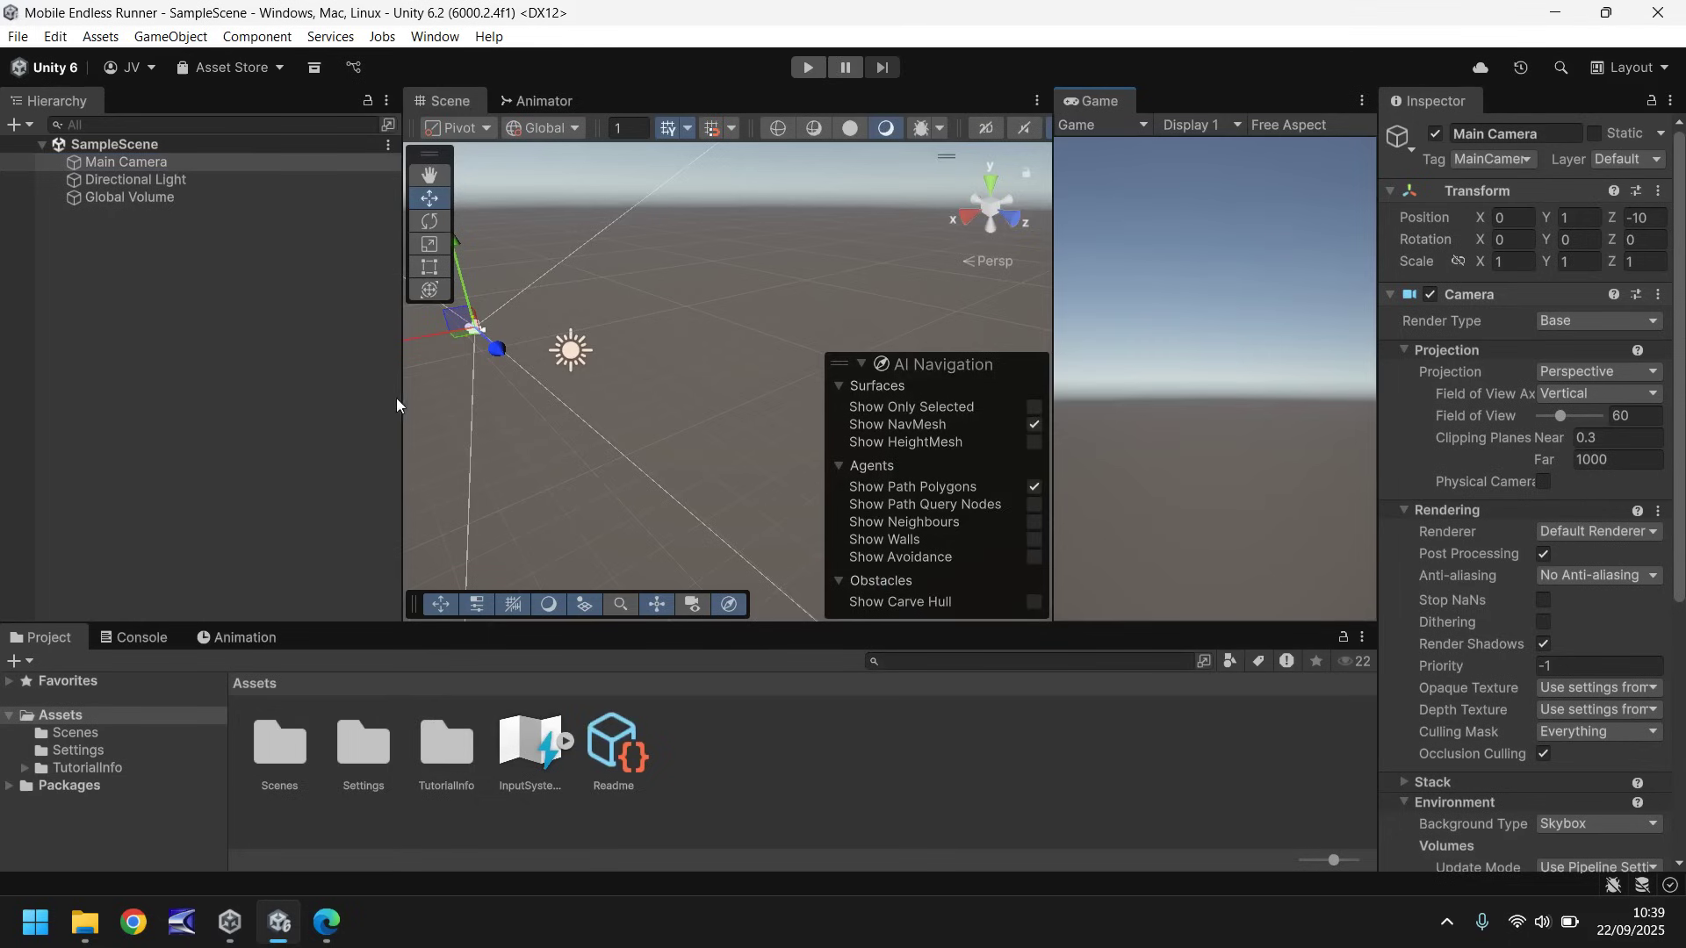
pyautogui.moveTo(402, 408); pyautogui.dragTo(259, 418)
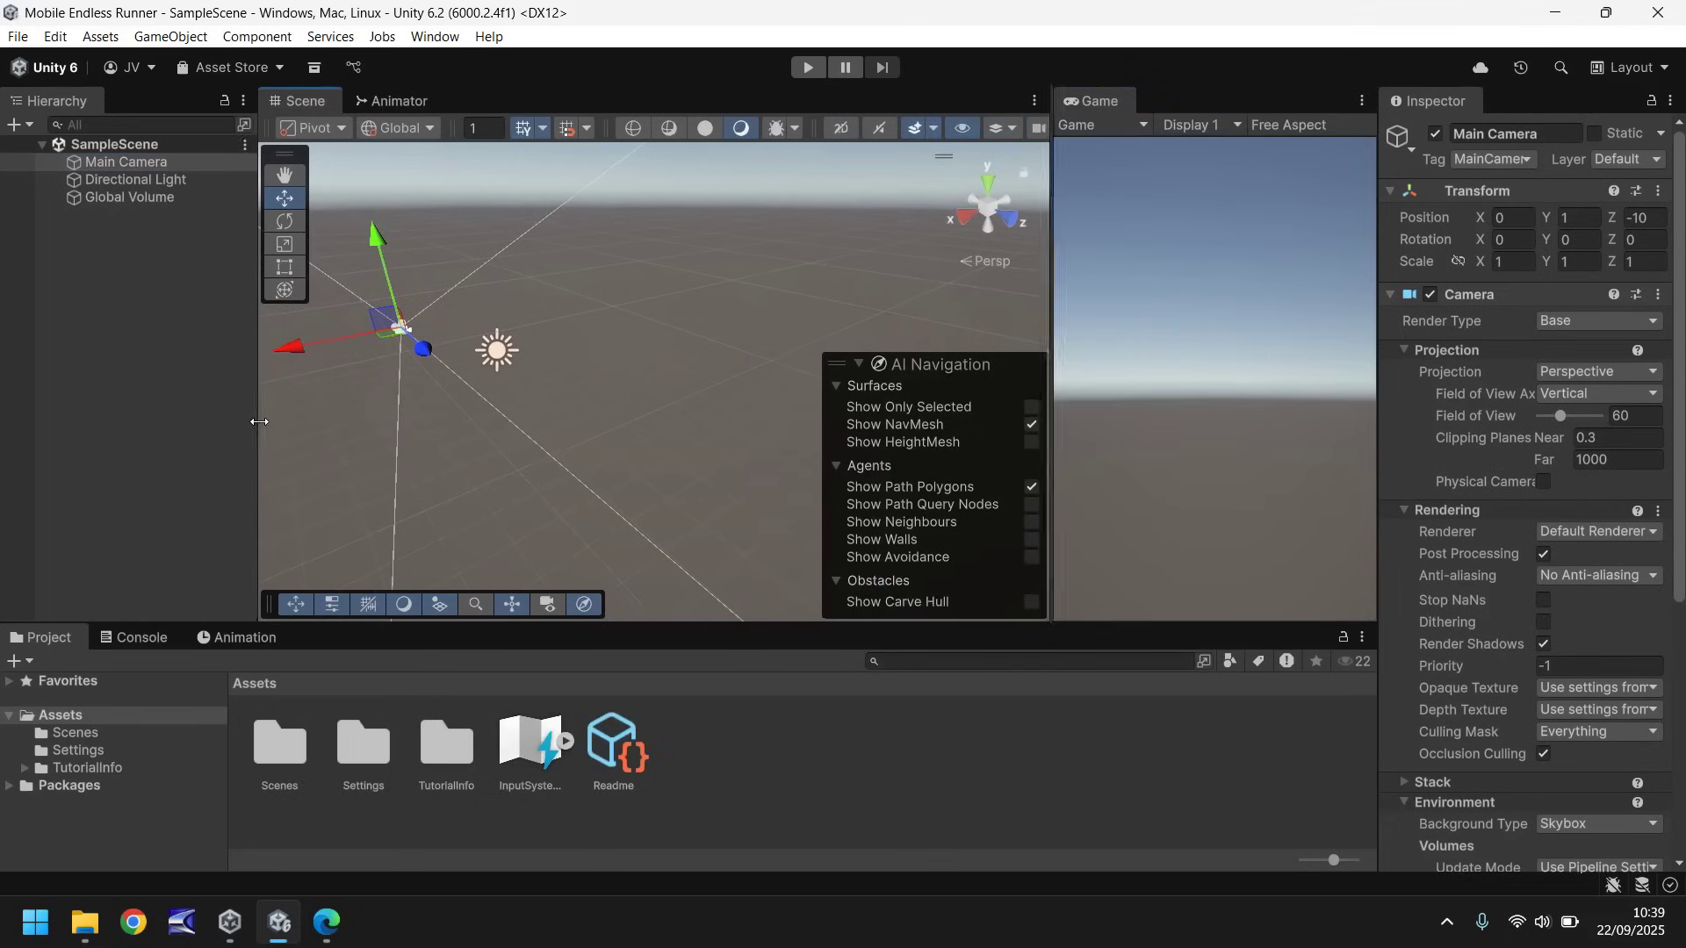
pyautogui.moveTo(1054, 303); pyautogui.dragTo(1050, 303)
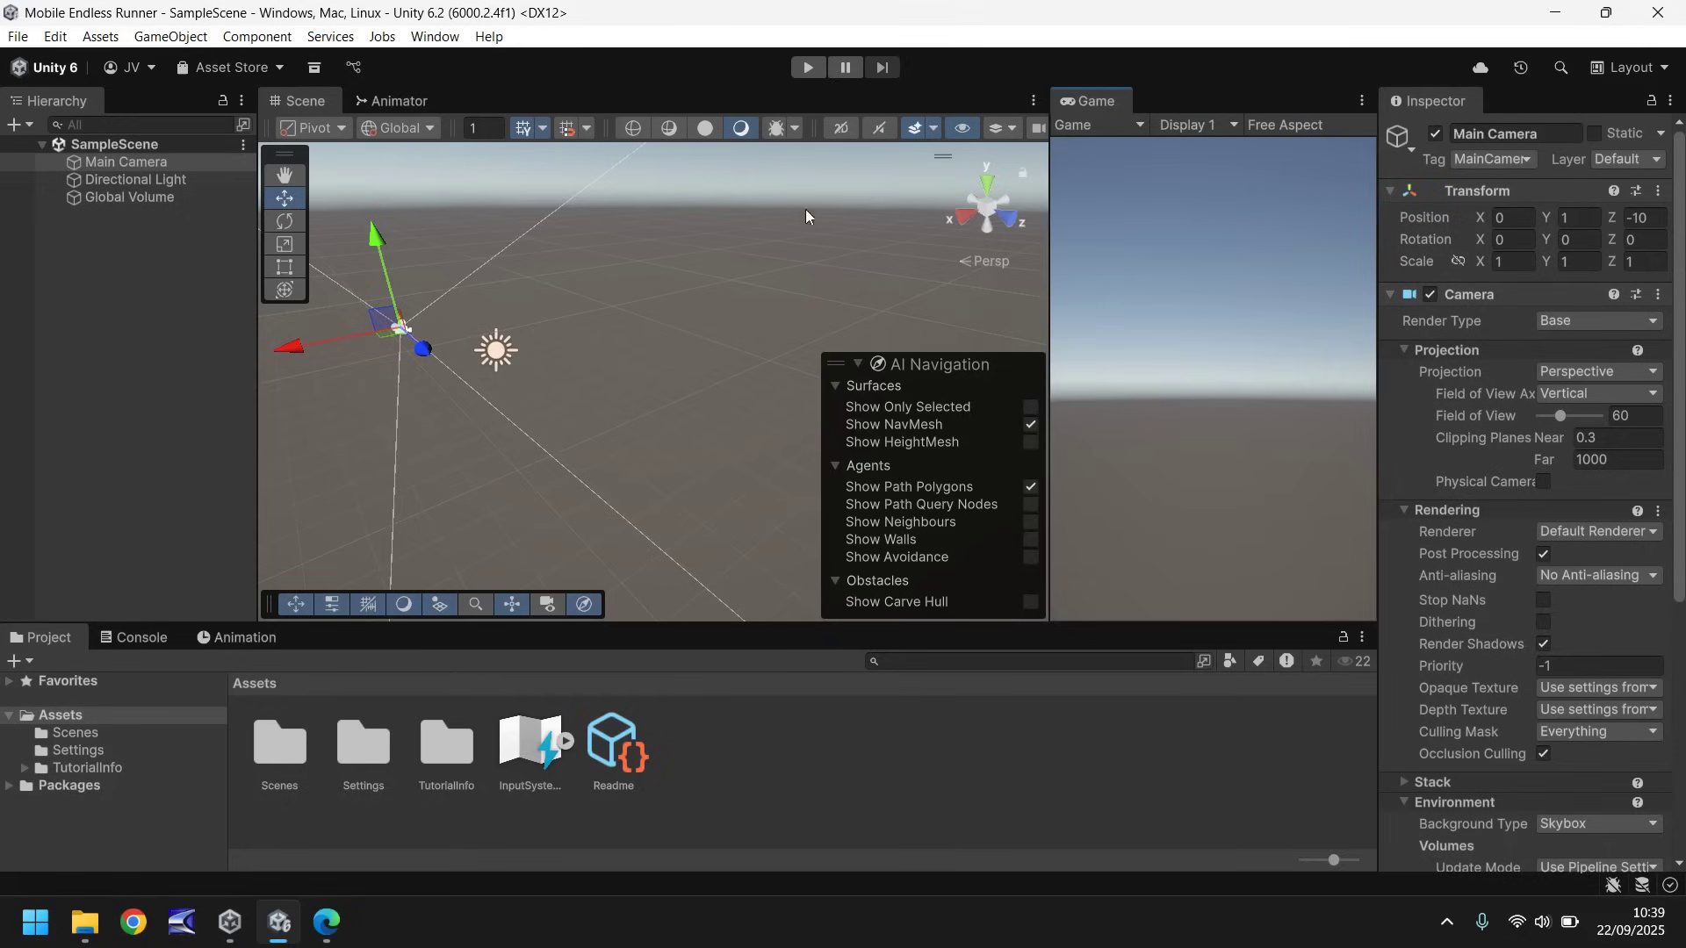
# - Fold up the AI Navigation overlay and drag the Game/Inspector divider slightly left
pyautogui.click(859, 363)
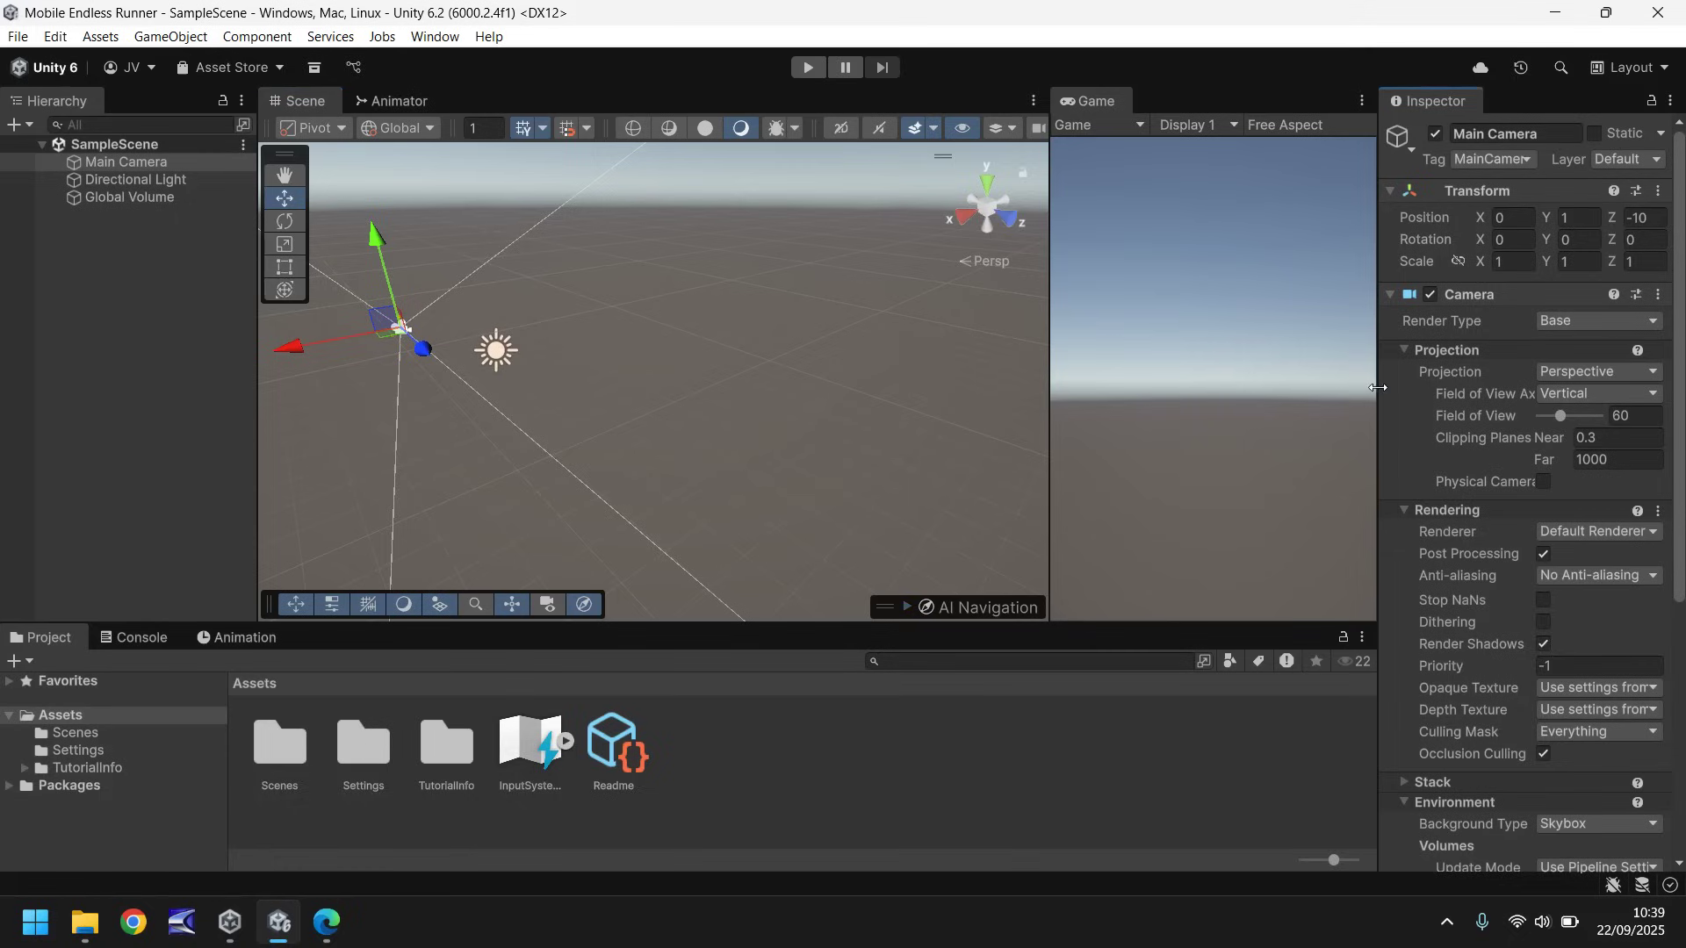
pyautogui.moveTo(1375, 384); pyautogui.dragTo(1355, 384)
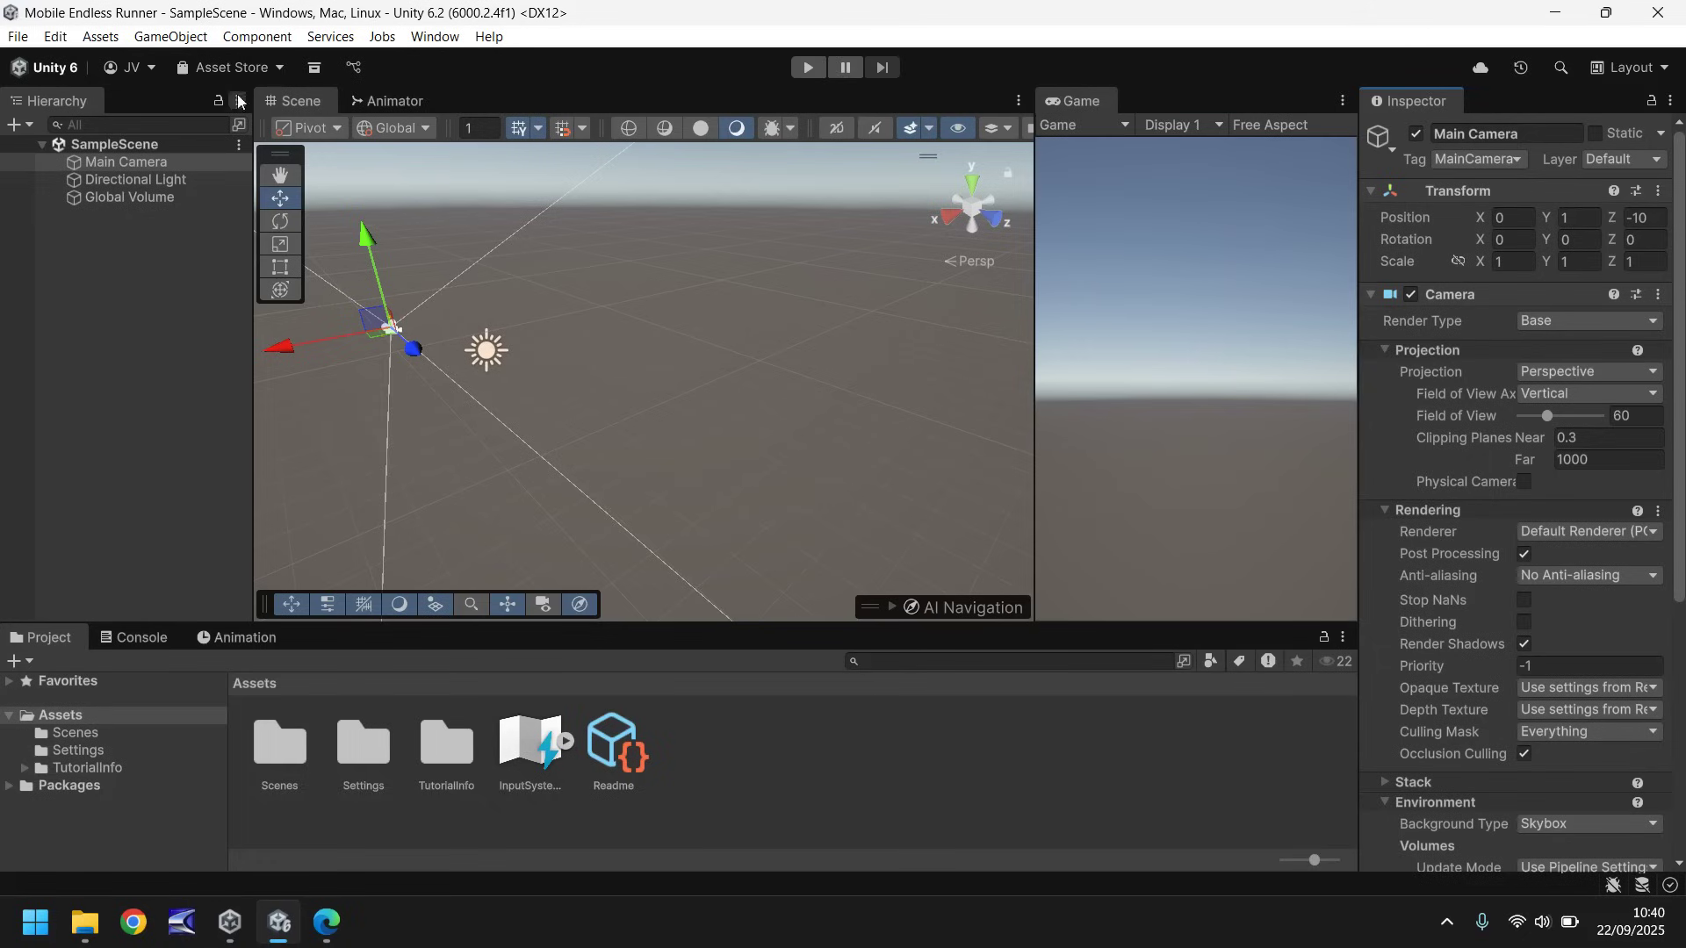
# - Create a cube from GameObject > 3D Object and name it 'Track1'
pyautogui.click(181, 38)
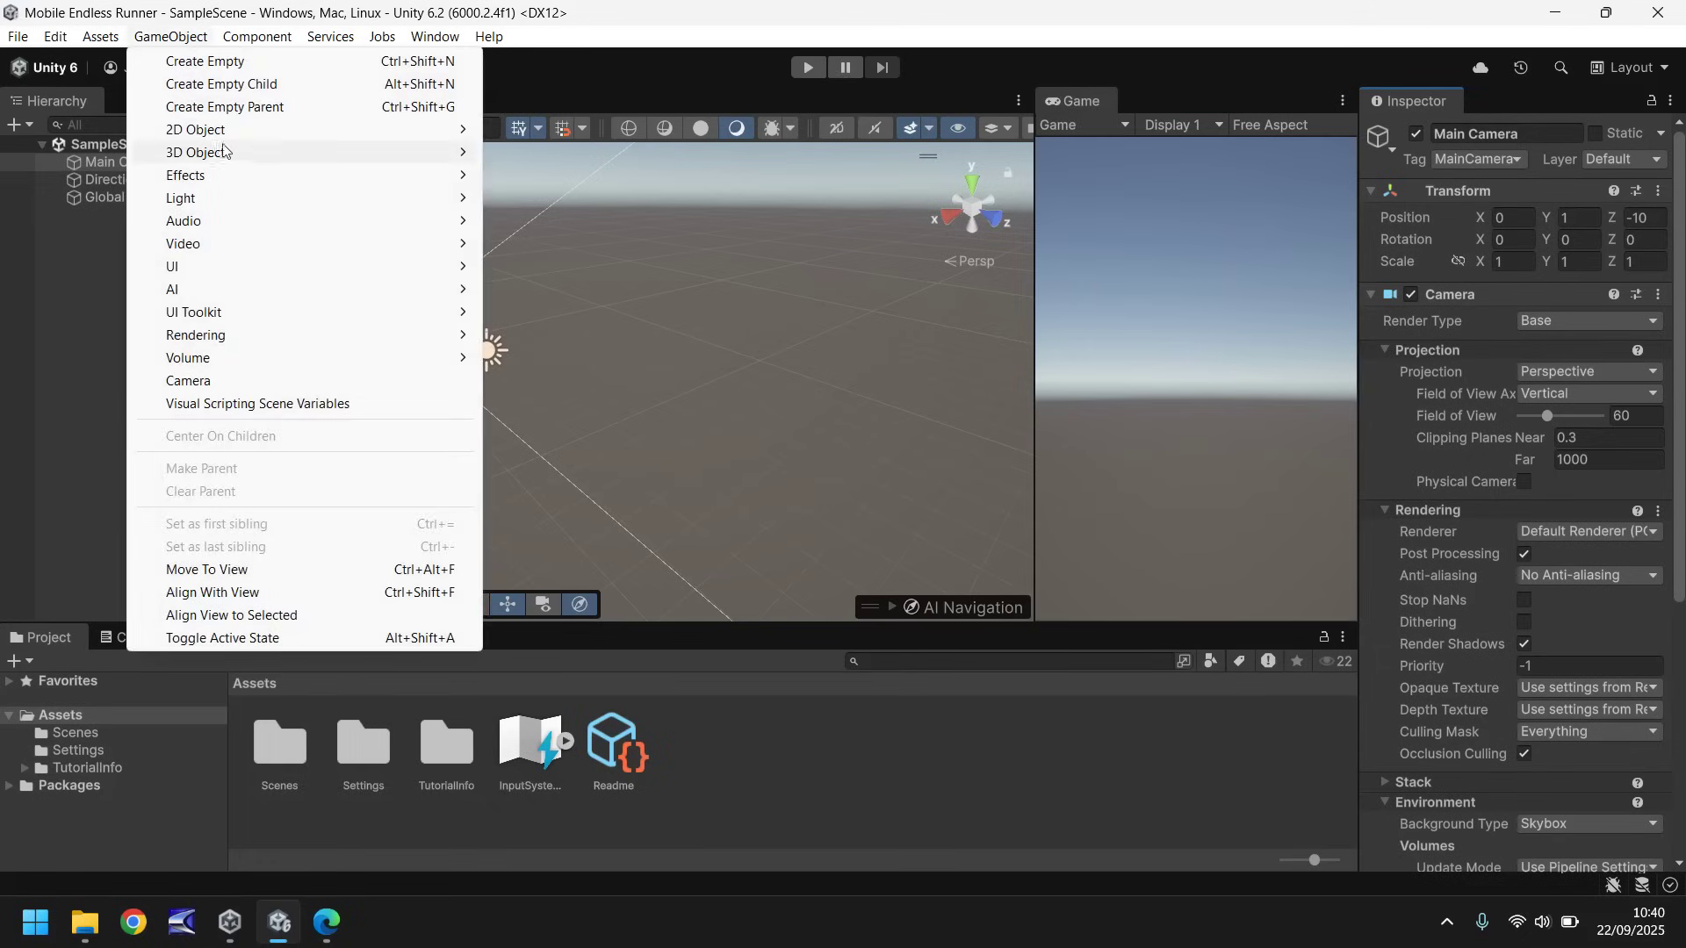
pyautogui.moveTo(228, 153)
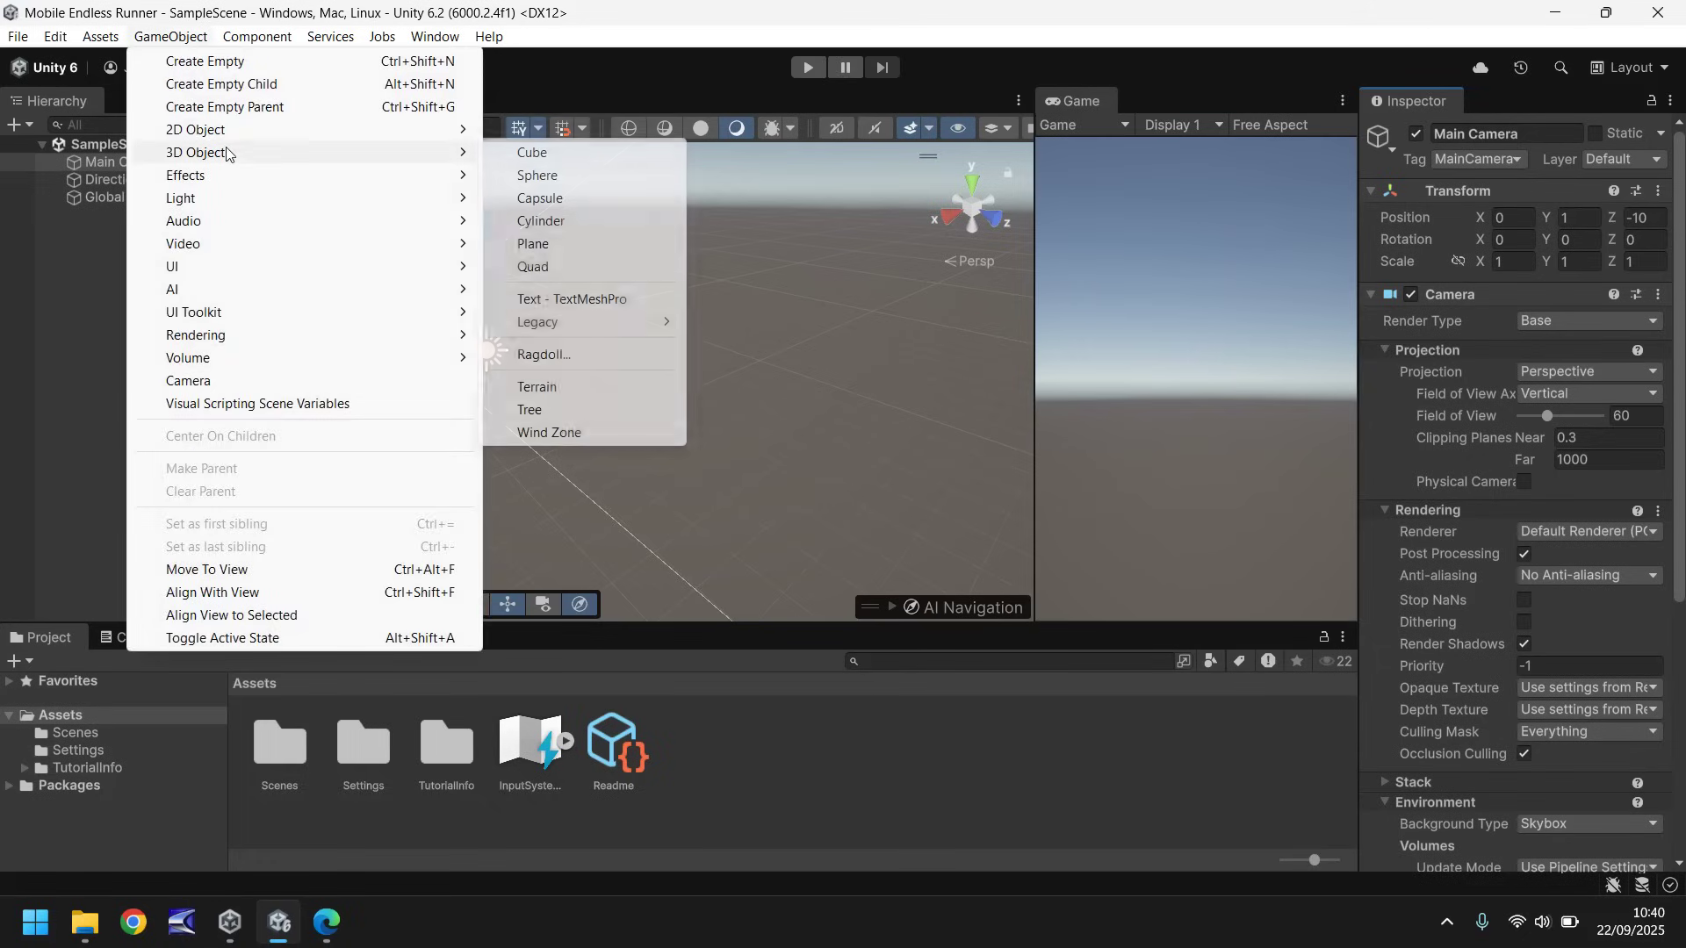
pyautogui.click(578, 152)
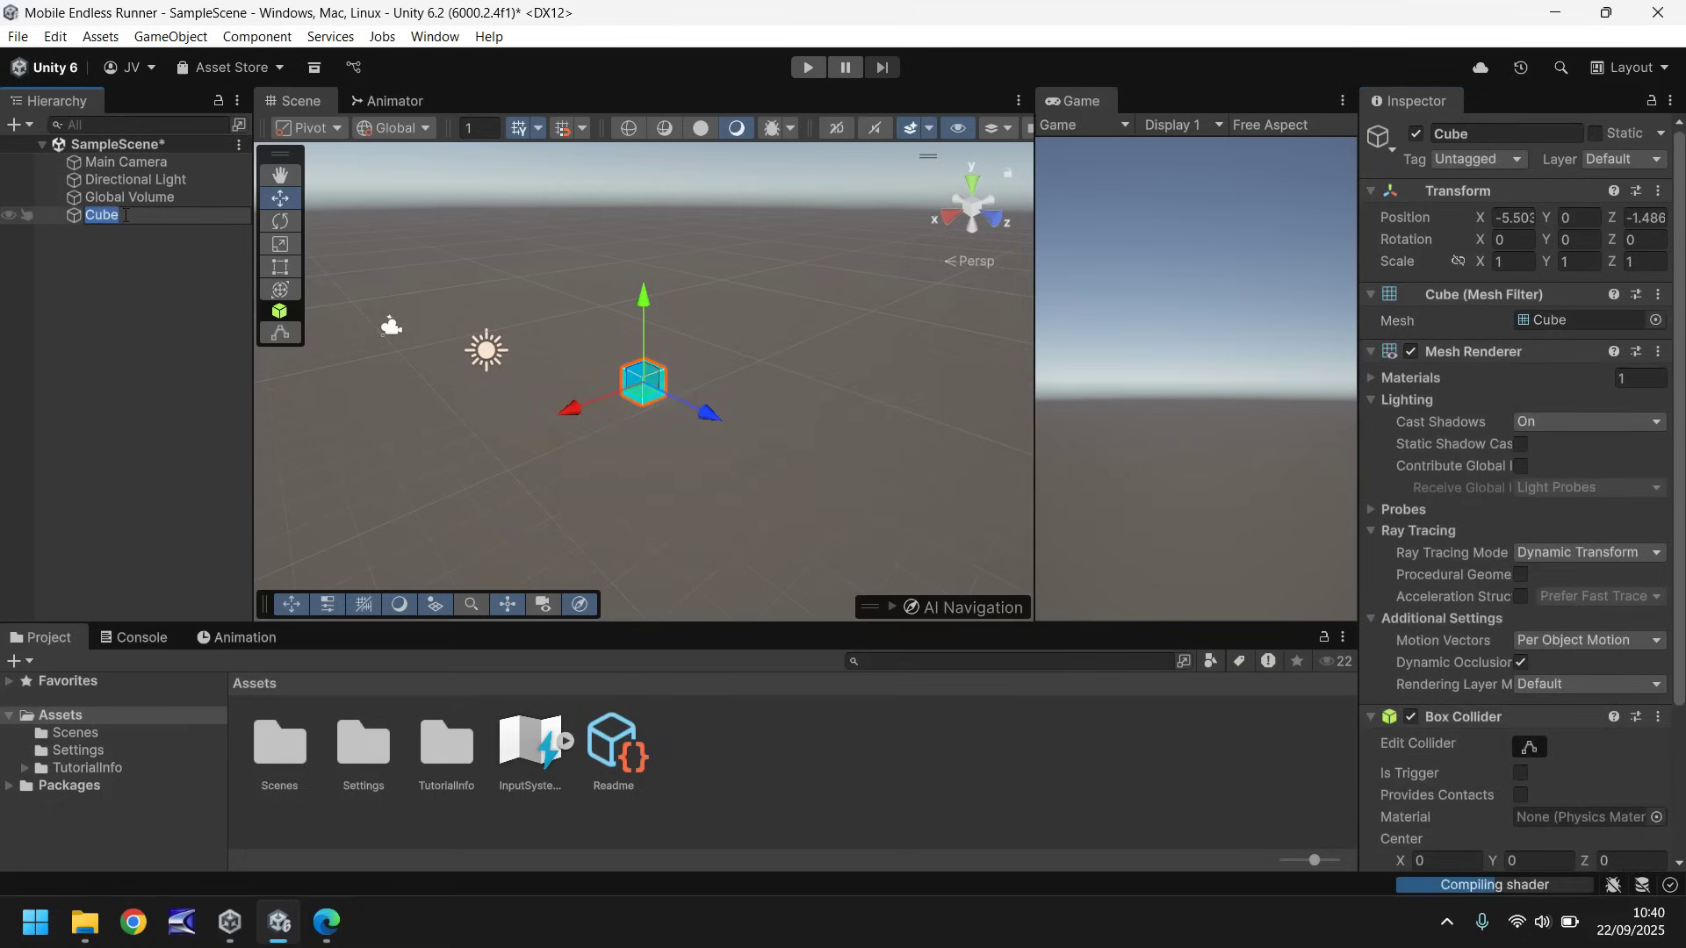
pyautogui.write('Track1')
pyautogui.press('Return')
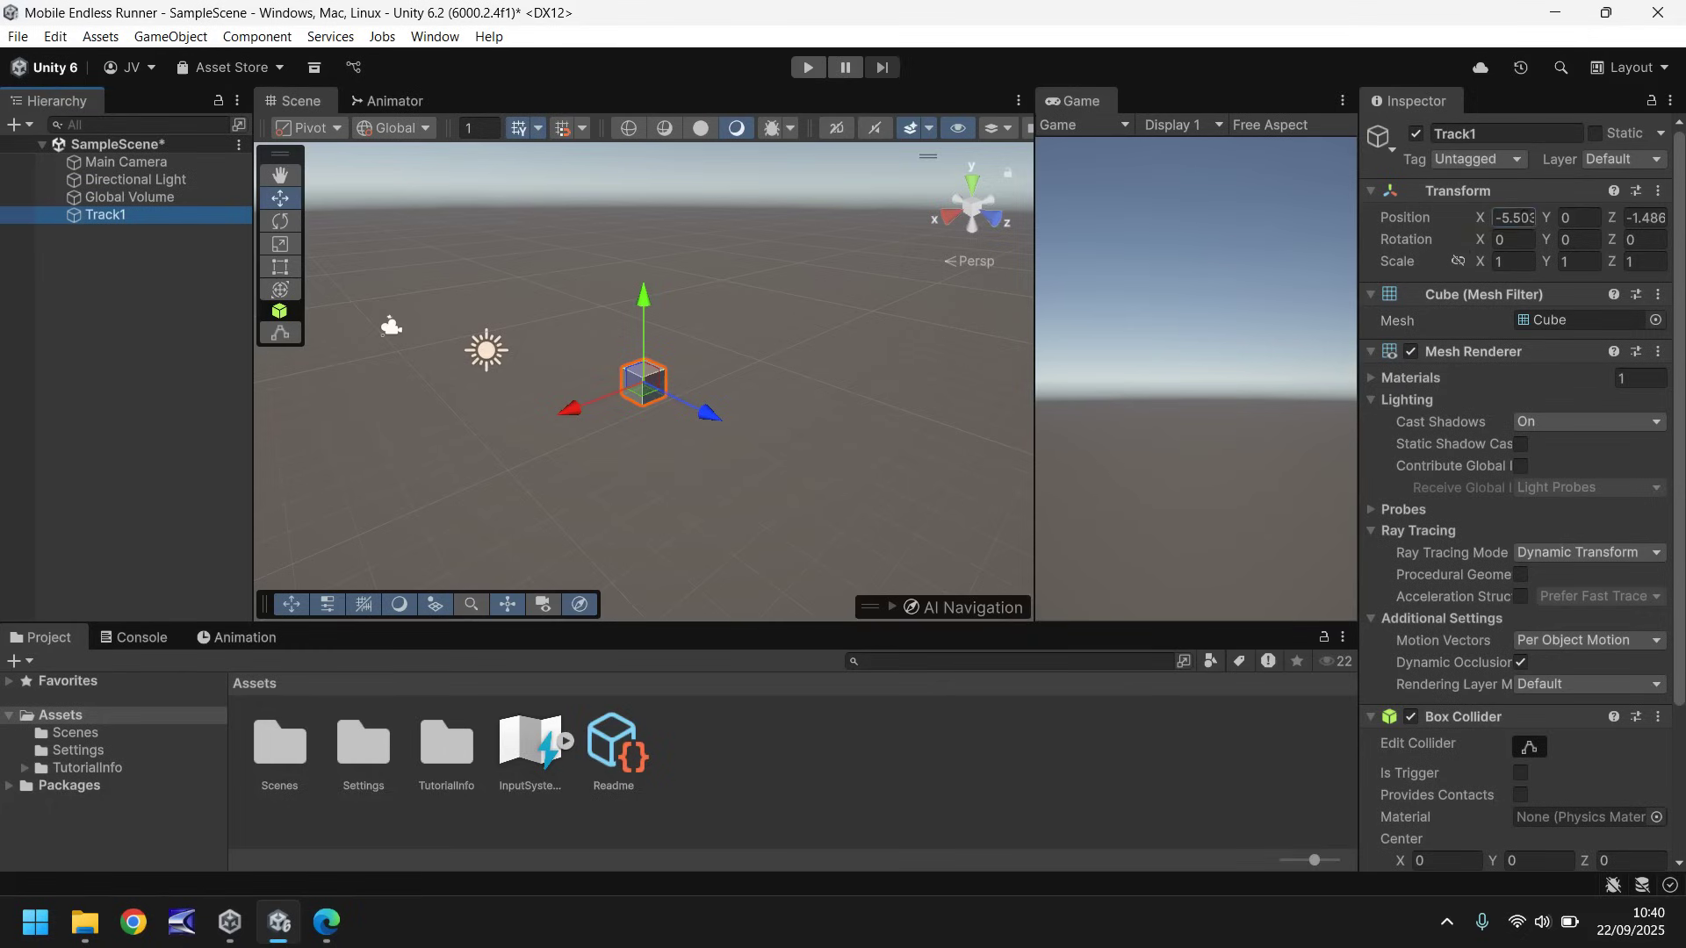
# - Set Track1's Position X and Z to 0 so it sits at 0, 0, 0
pyautogui.click(1524, 212)
pyautogui.write('0')
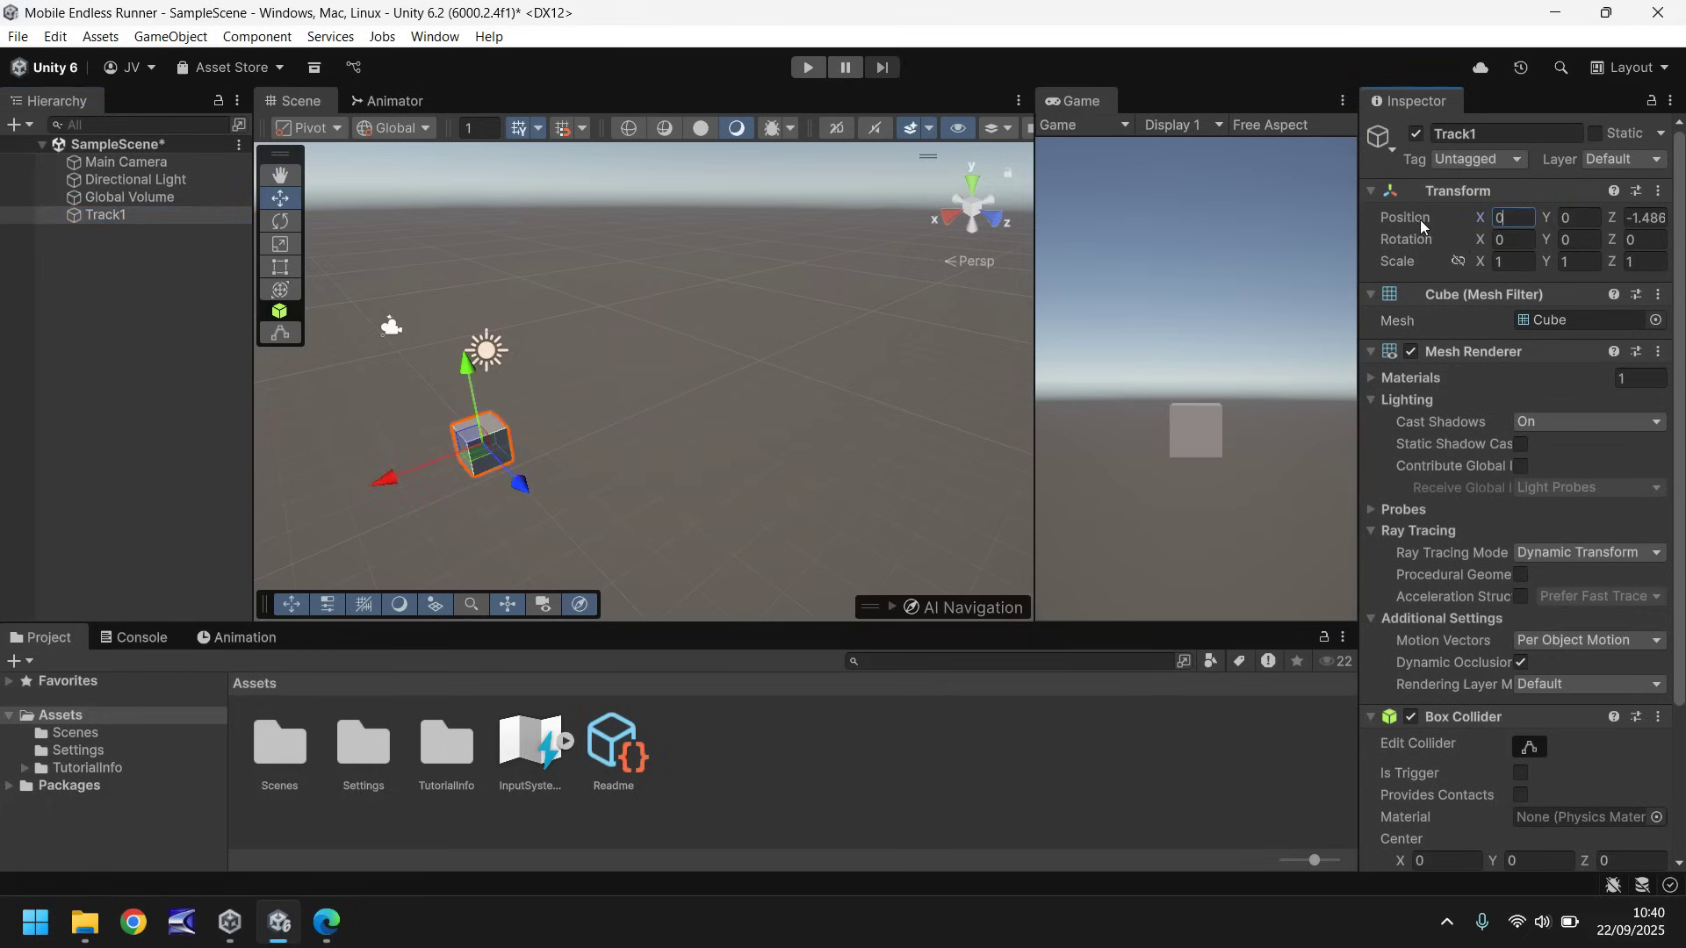
pyautogui.click(1644, 219)
pyautogui.write('0')
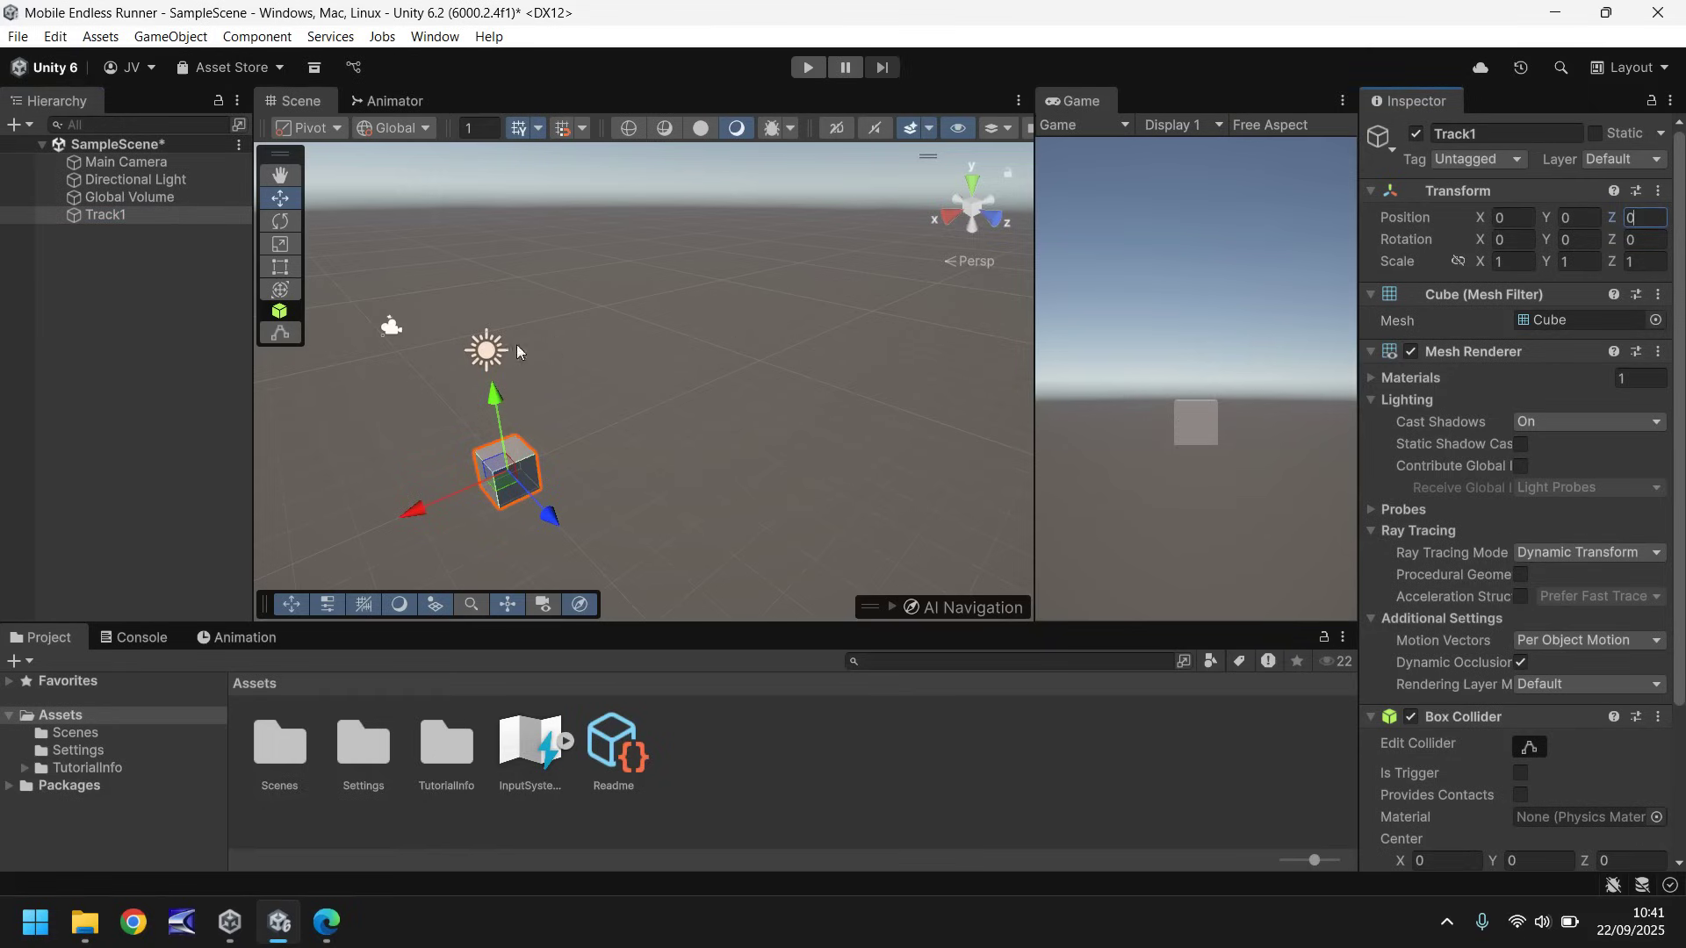
pyautogui.keyDown('alt'); pyautogui.moveTo(385, 375); pyautogui.dragTo(512, 292); pyautogui.keyUp('alt')
pyautogui.moveTo(513, 297); pyautogui.dragTo(468, 287, button='middle')
pyautogui.keyDown('alt'); pyautogui.moveTo(527, 316); pyautogui.dragTo(645, 338); pyautogui.keyUp('alt')
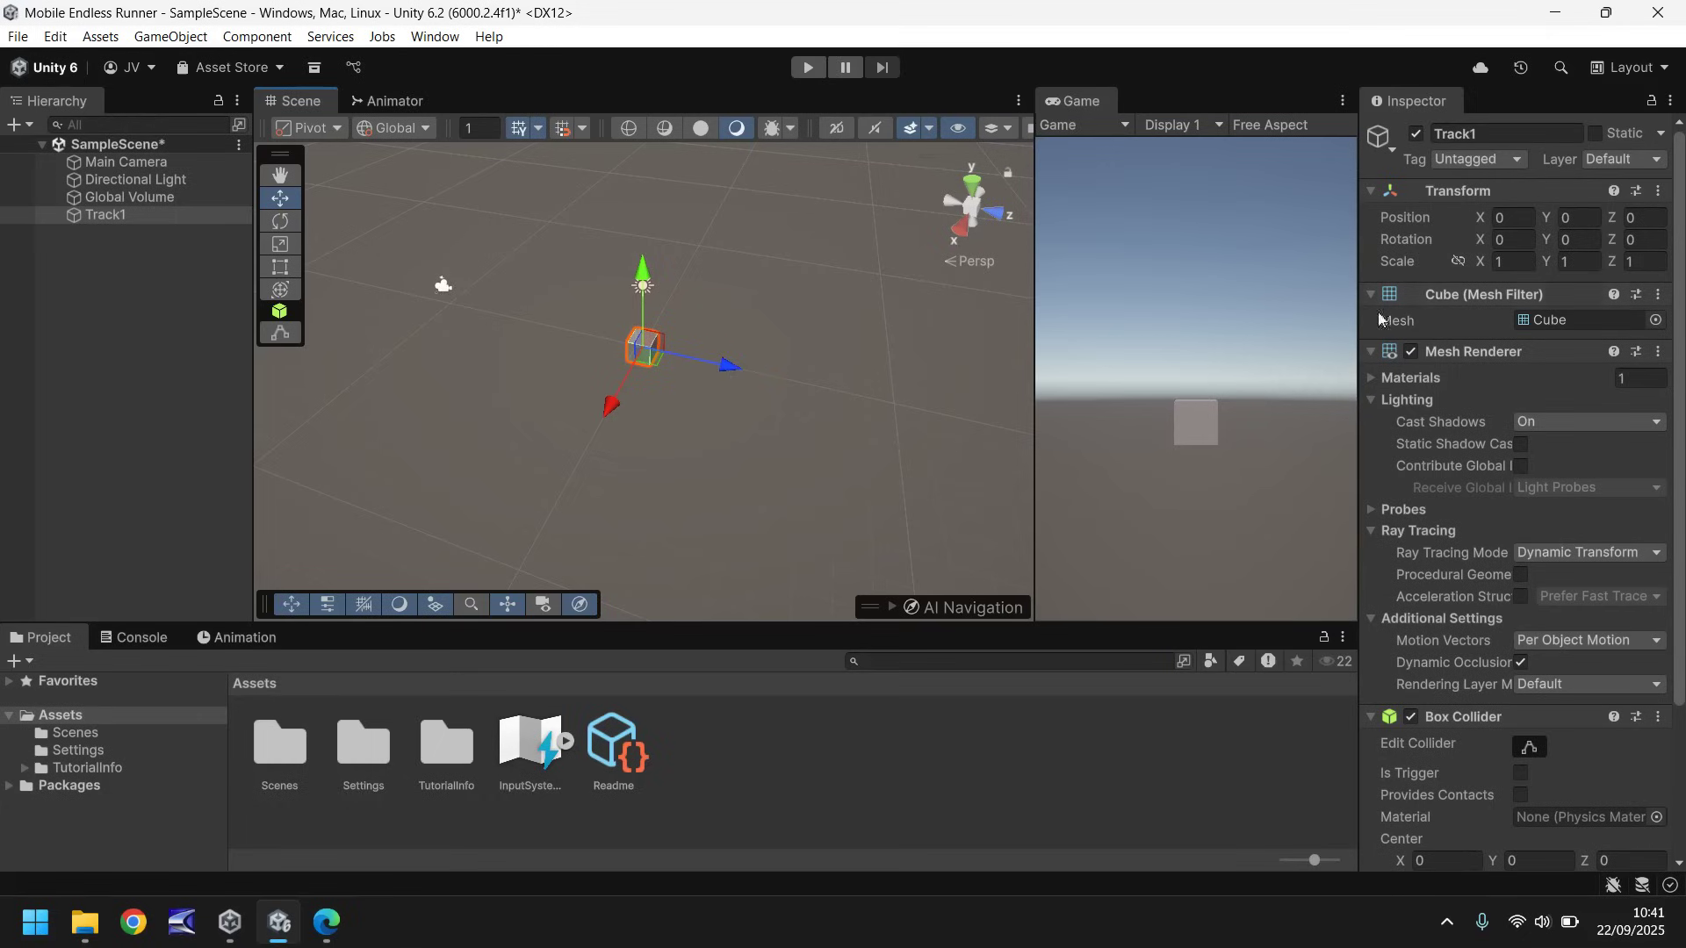
# - Give Track1 a Scale Z of 20, then deselect it
pyautogui.click(1655, 262)
pyautogui.write('20')
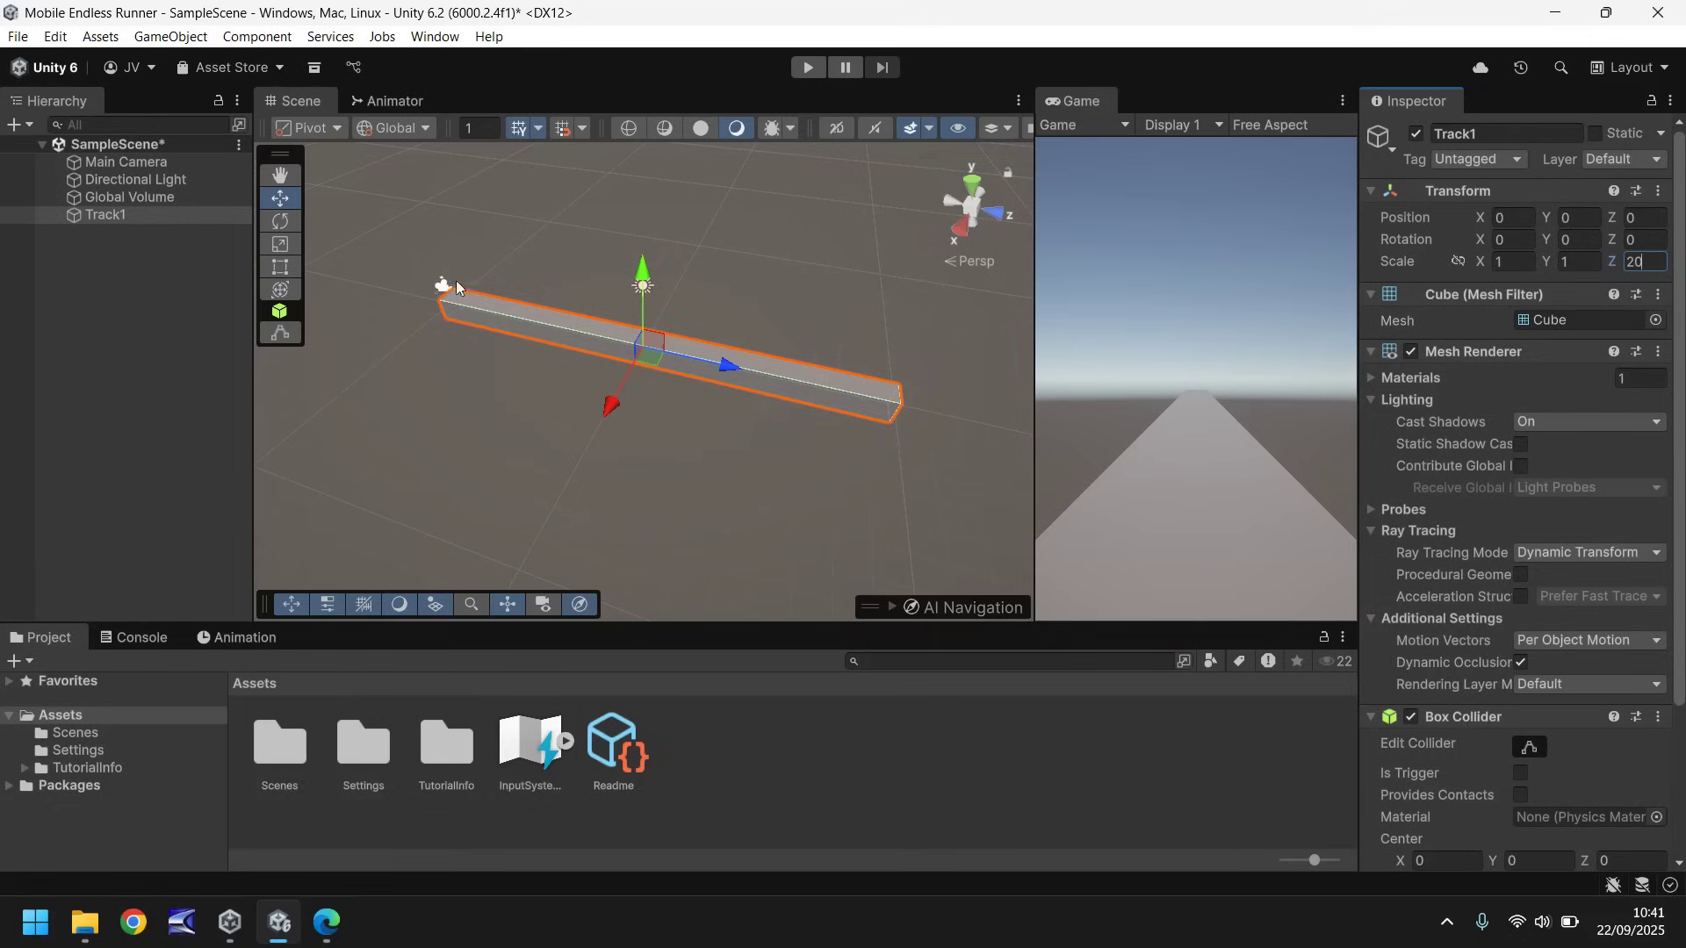
pyautogui.scroll(3, 450, 287)
pyautogui.moveTo(448, 291); pyautogui.dragTo(681, 412, button='middle')
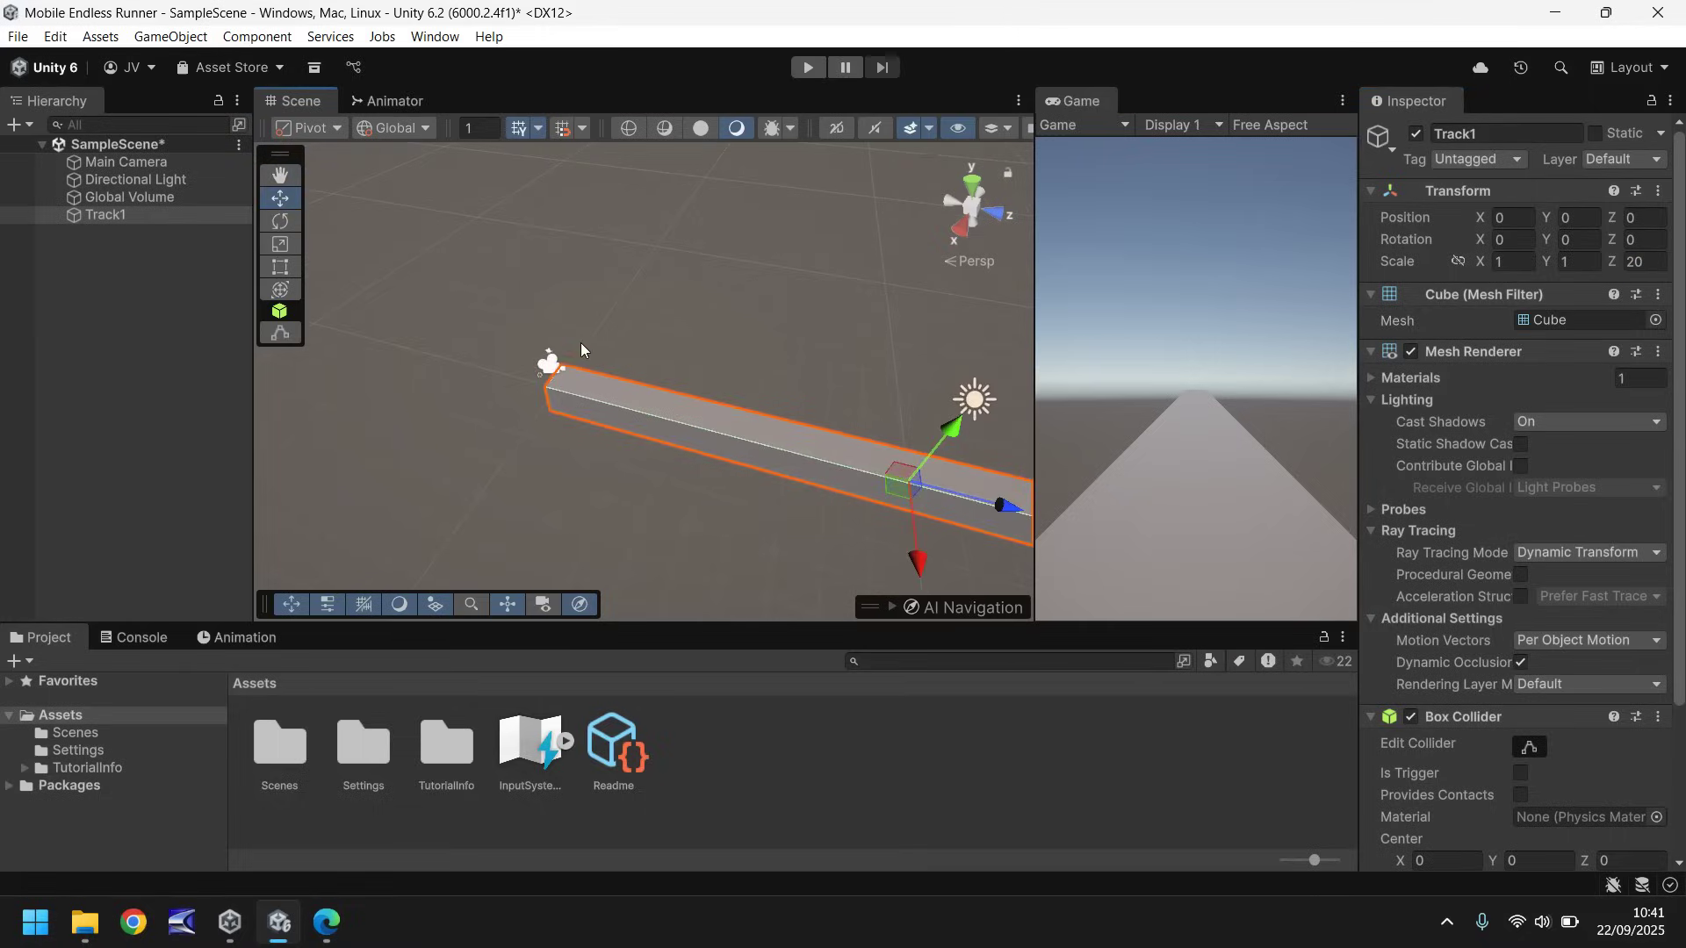
pyautogui.click(645, 331)
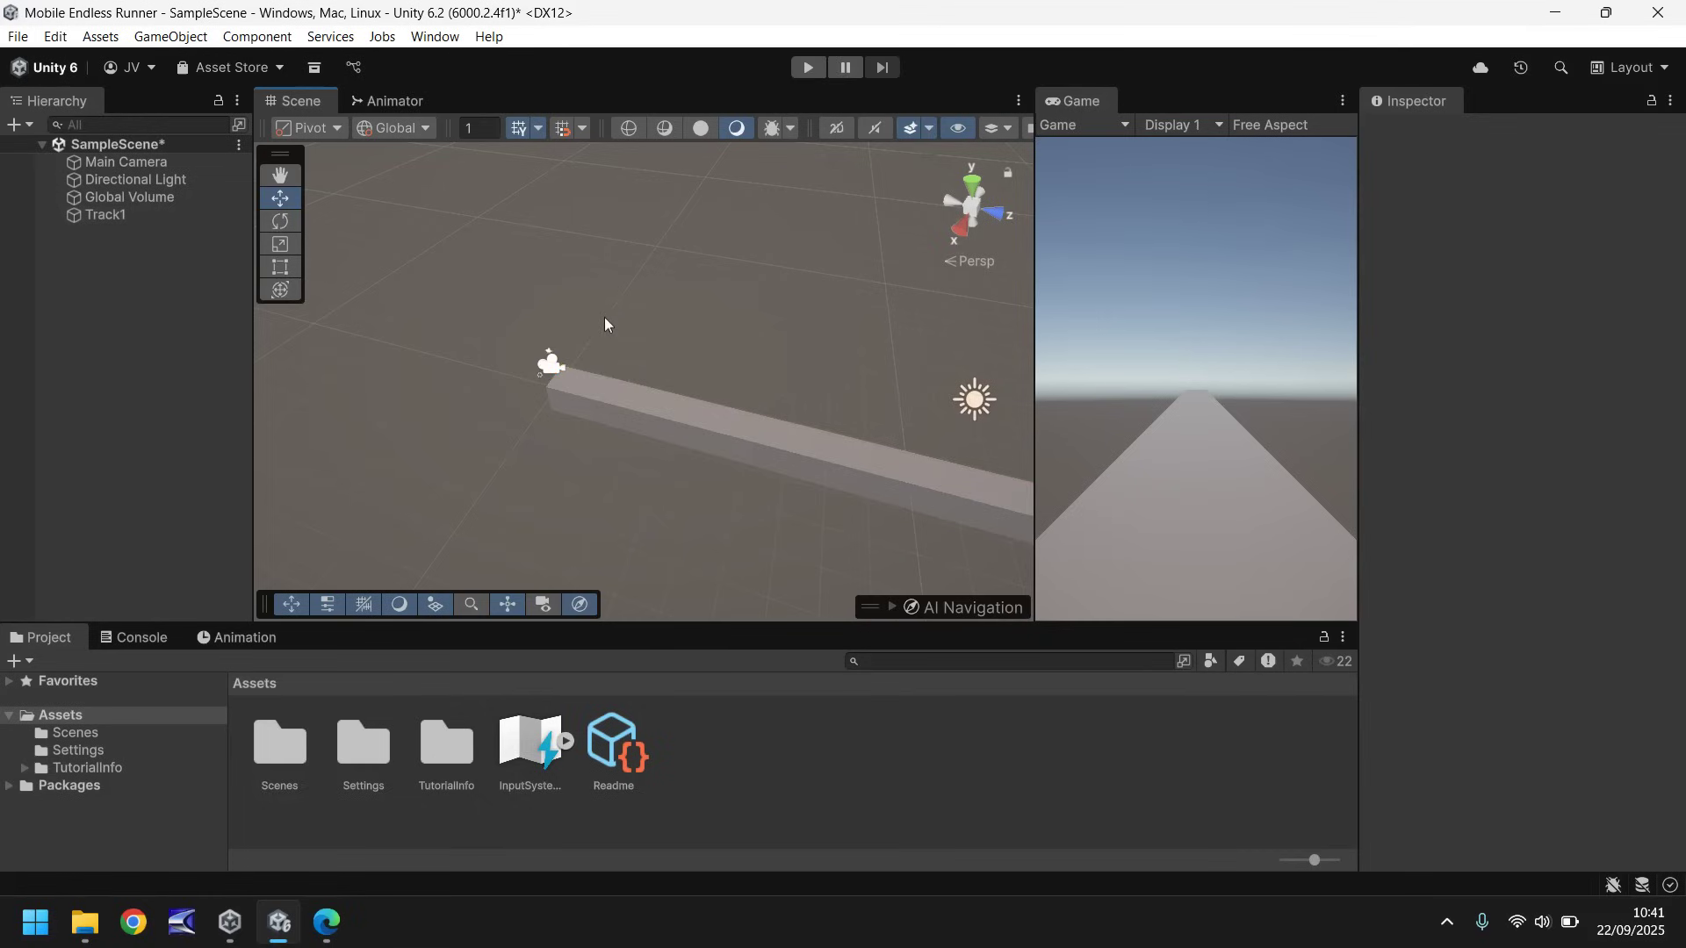
# - Add another cube via GameObject > 3D Object > Cube
pyautogui.click(176, 38)
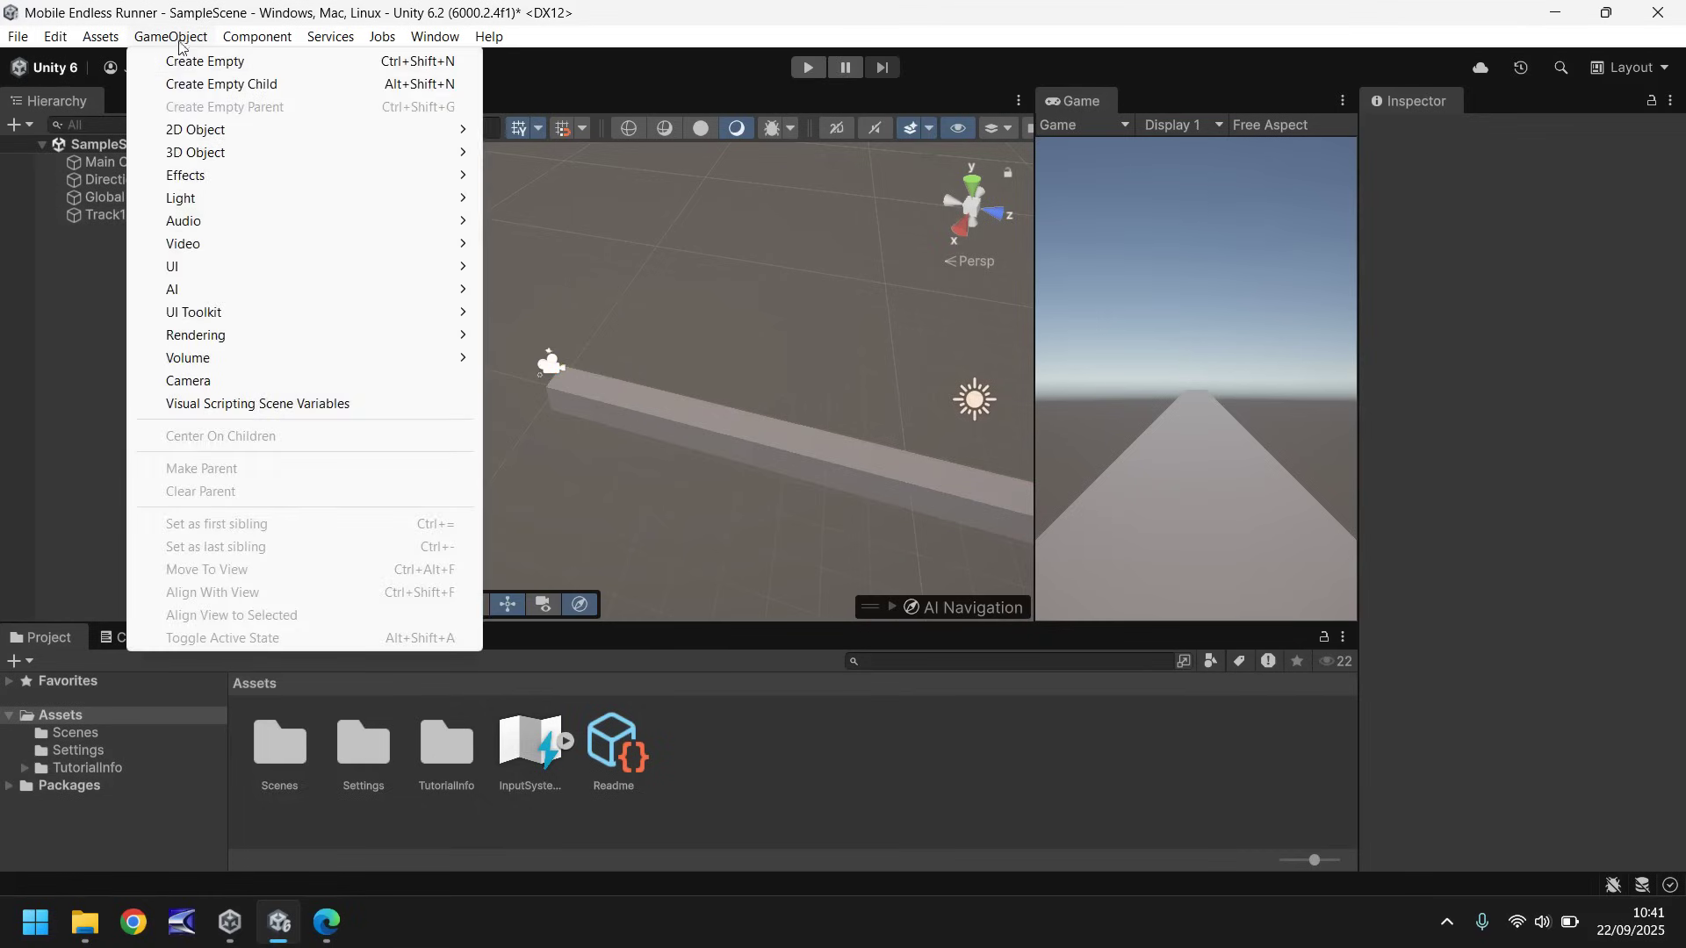
pyautogui.moveTo(208, 155)
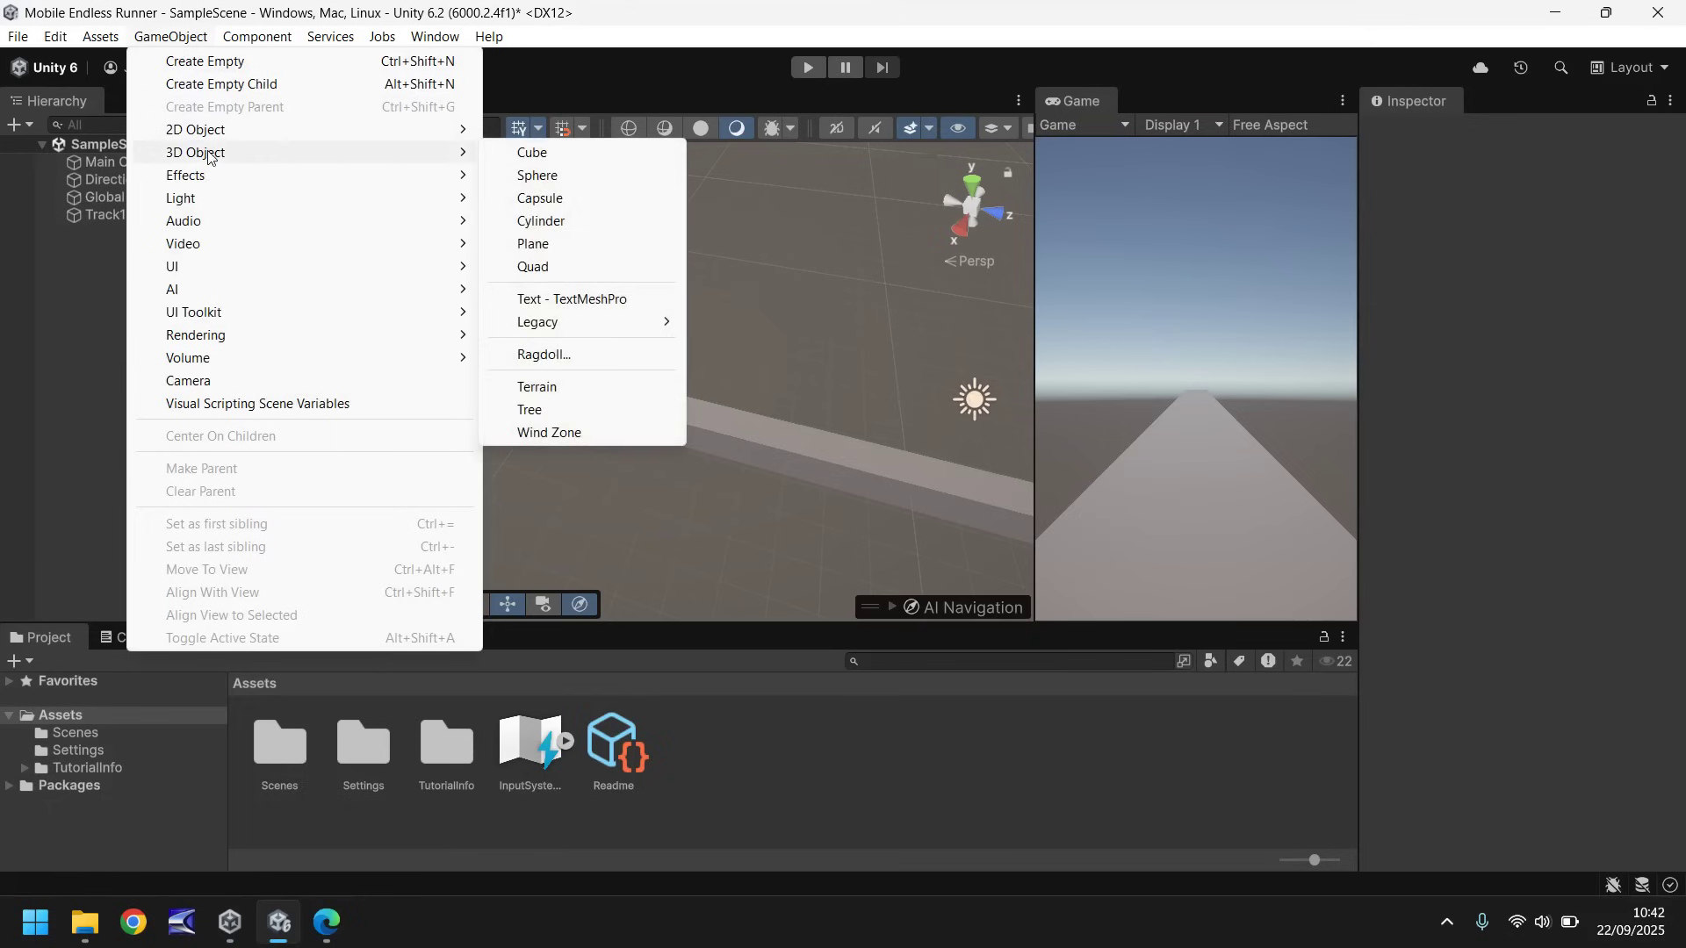
pyautogui.click(556, 154)
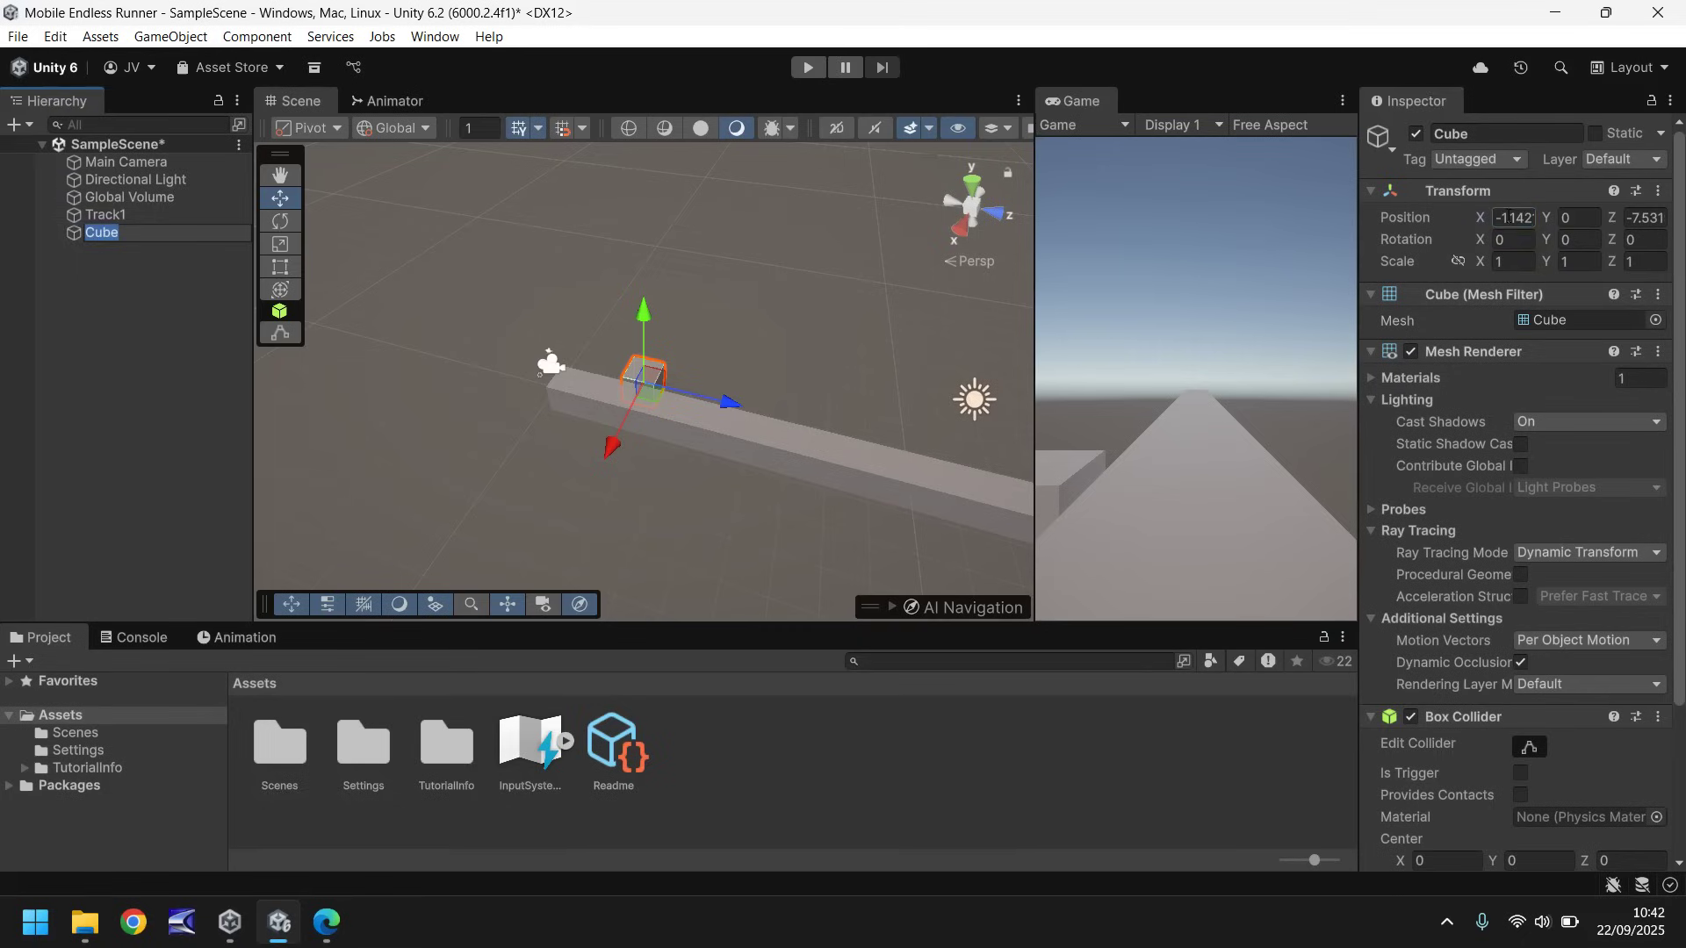
# - Set the new cube's Position X and Z to 0
pyautogui.click(1506, 218)
pyautogui.write('0')
pyautogui.press('Tab')
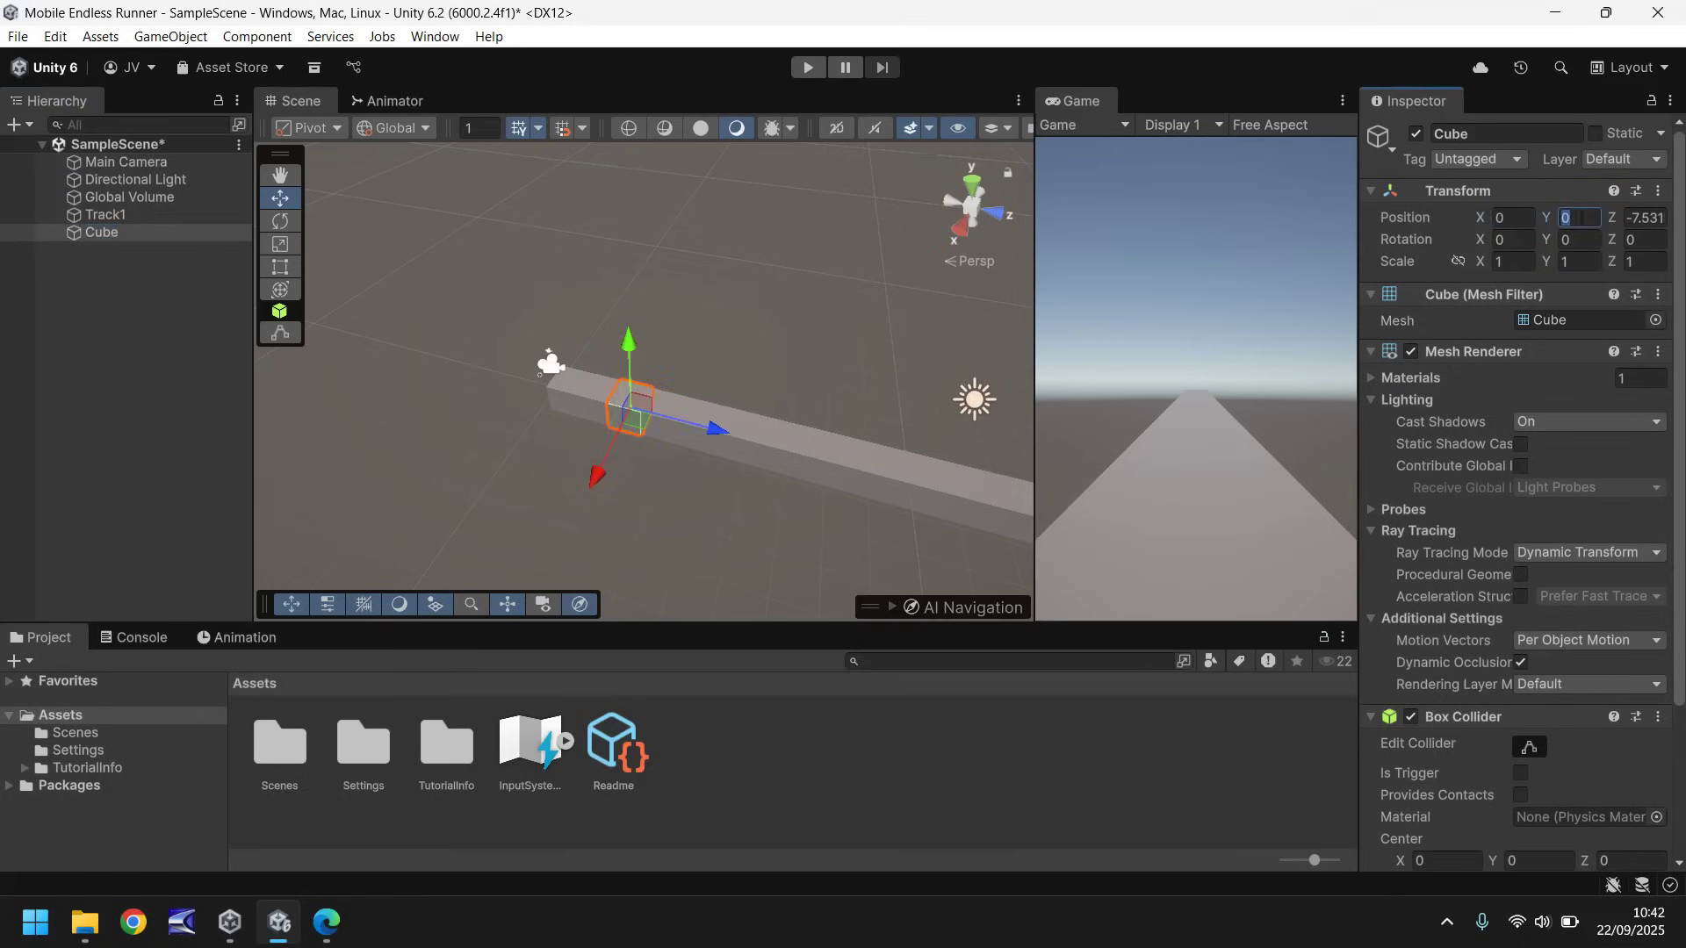
pyautogui.press('Tab')
pyautogui.write('0')
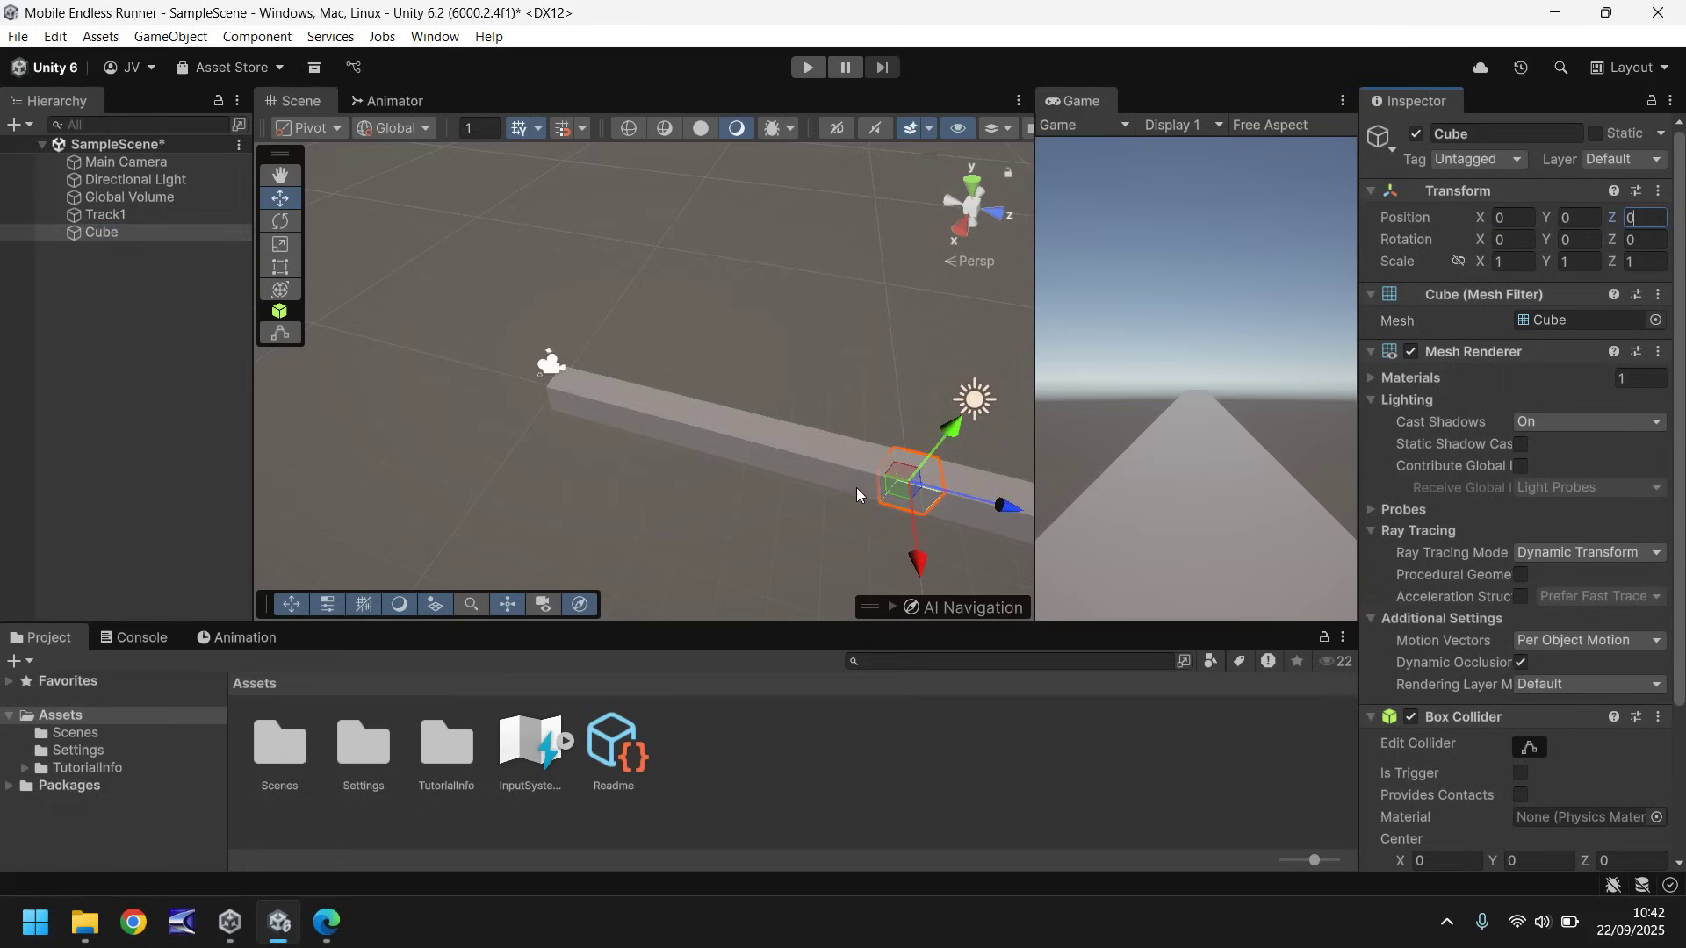
# - Lift the cube to Y 1 and slide it back to Z -7 on the track
pyautogui.moveTo(950, 429); pyautogui.dragTo(972, 415)
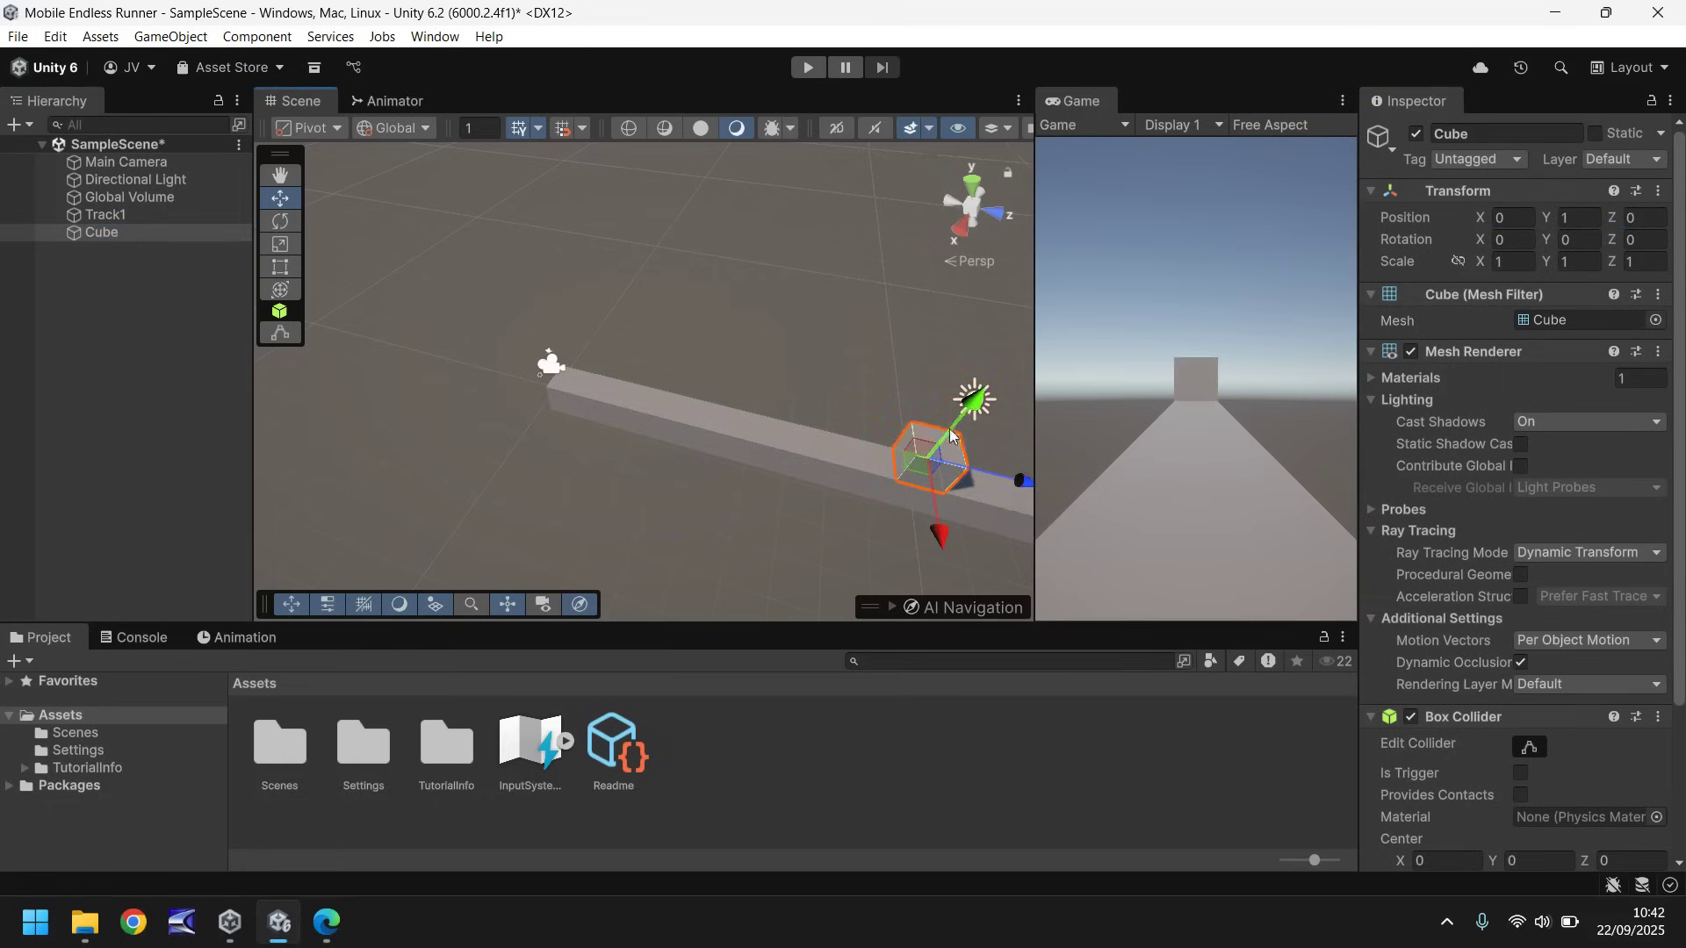
pyautogui.click(1573, 217)
pyautogui.press('Tab')
pyautogui.moveTo(1022, 483); pyautogui.dragTo(718, 487)
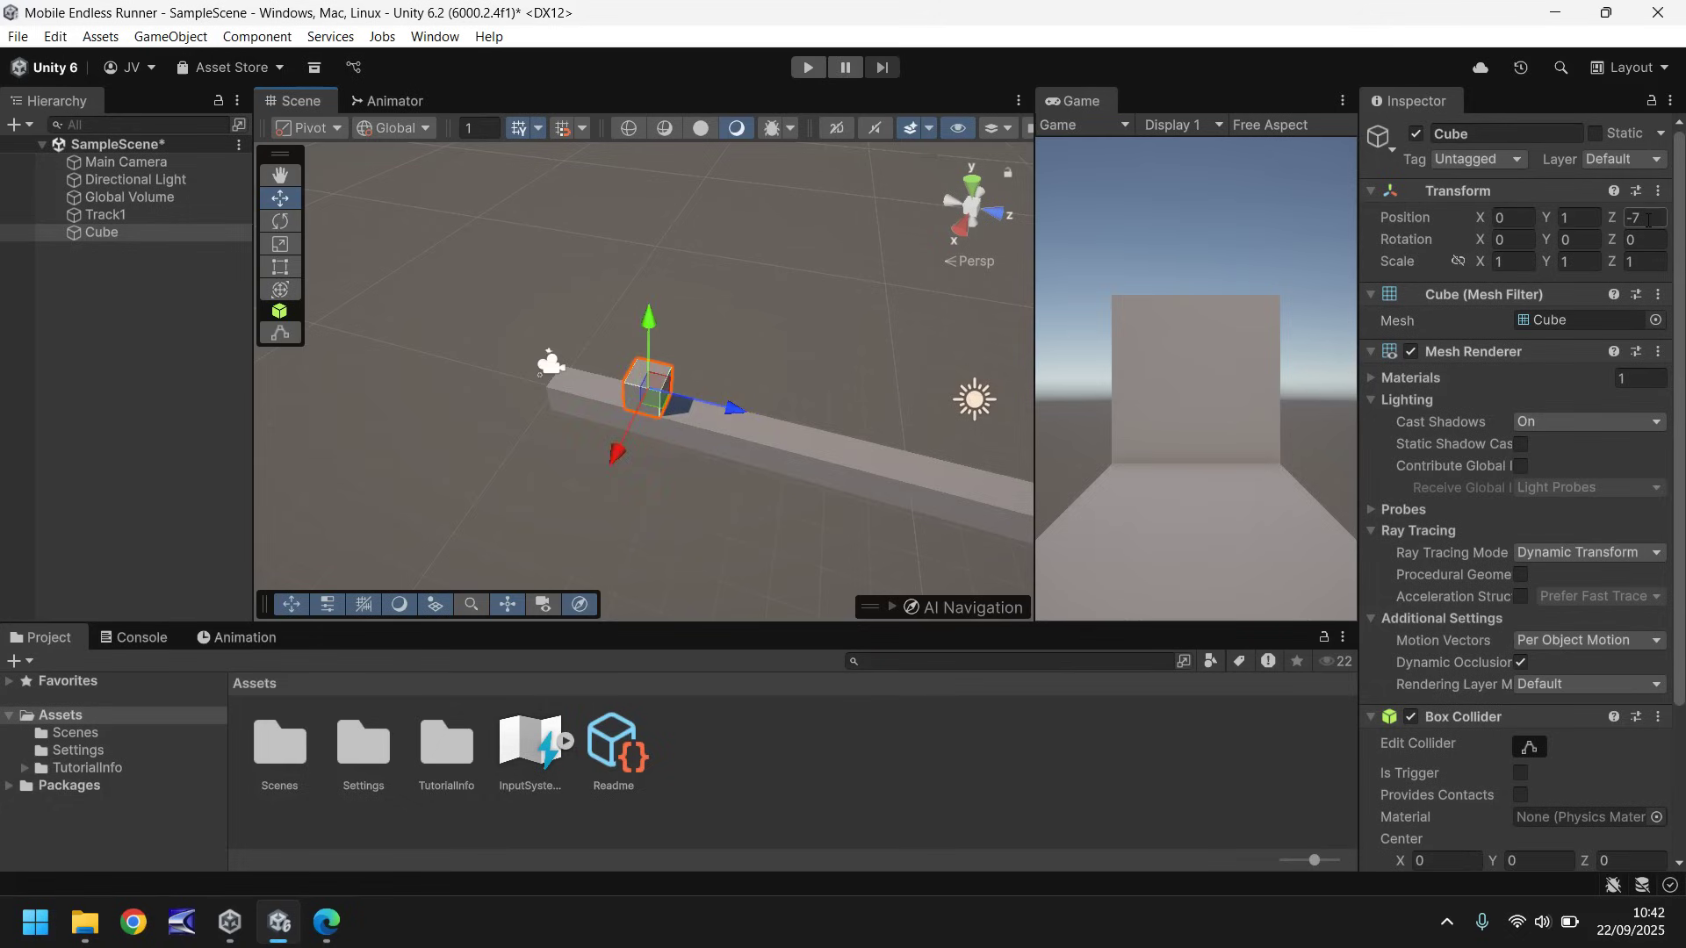
pyautogui.moveTo(453, 327); pyautogui.dragTo(698, 372, button='right')
pyautogui.moveTo(606, 463); pyautogui.dragTo(557, 271, button='middle')
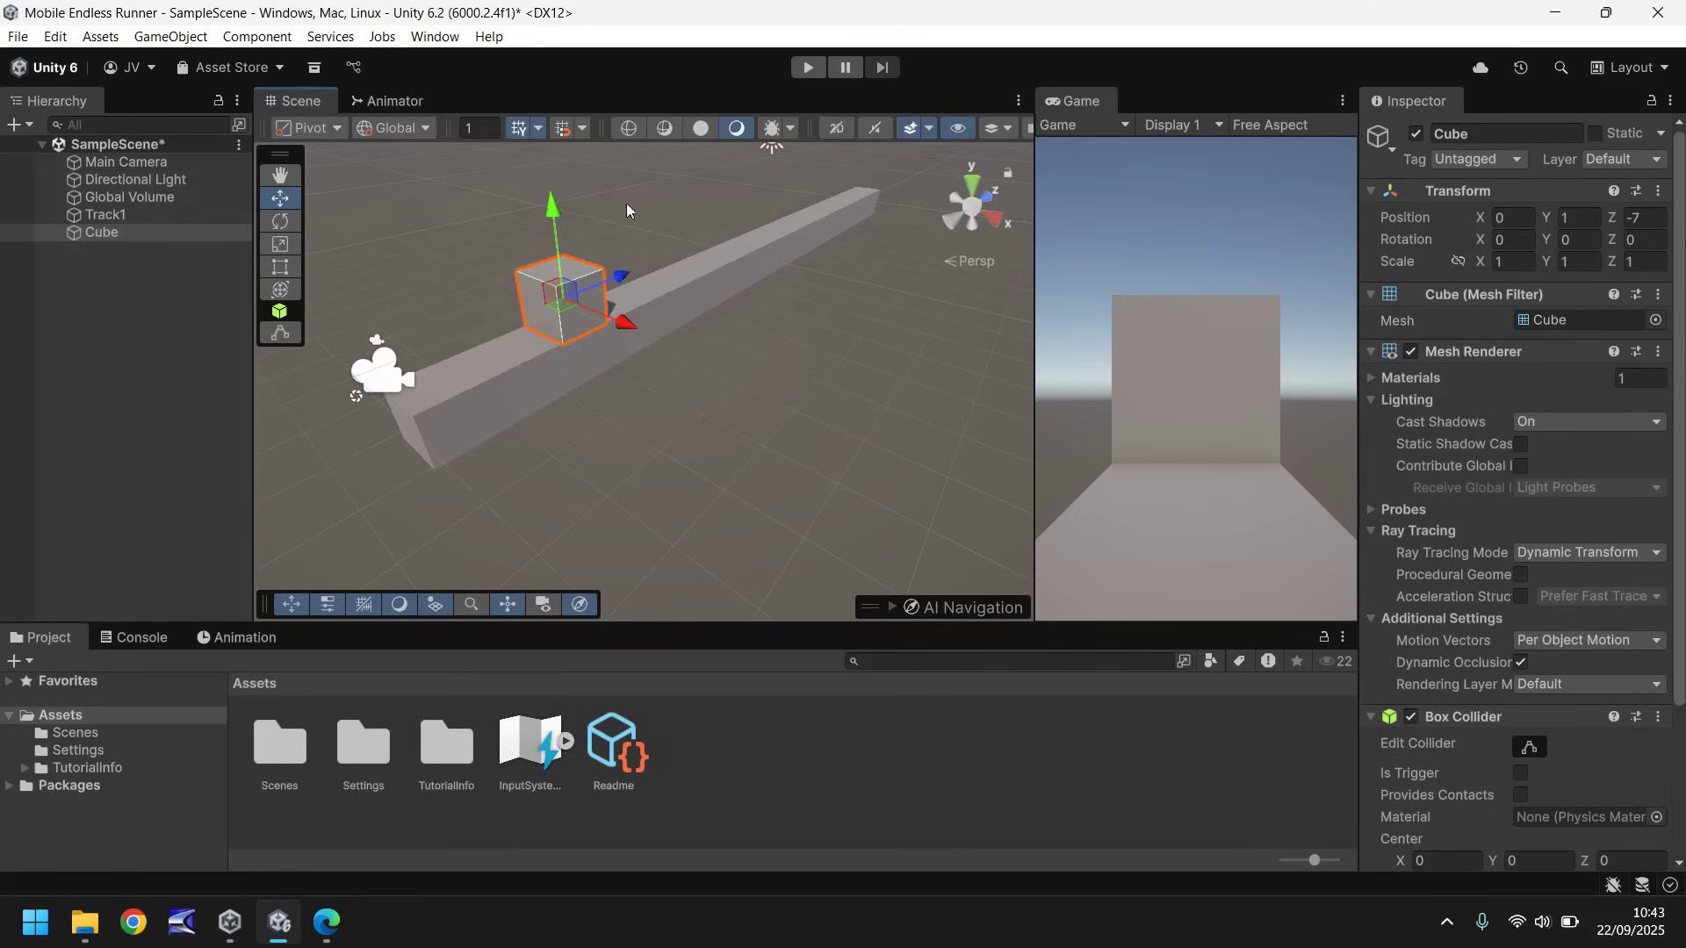
# - Rename the second Cube in the Hierarchy to 'Player'
pyautogui.click(109, 232)
pyautogui.rightClick(112, 232)
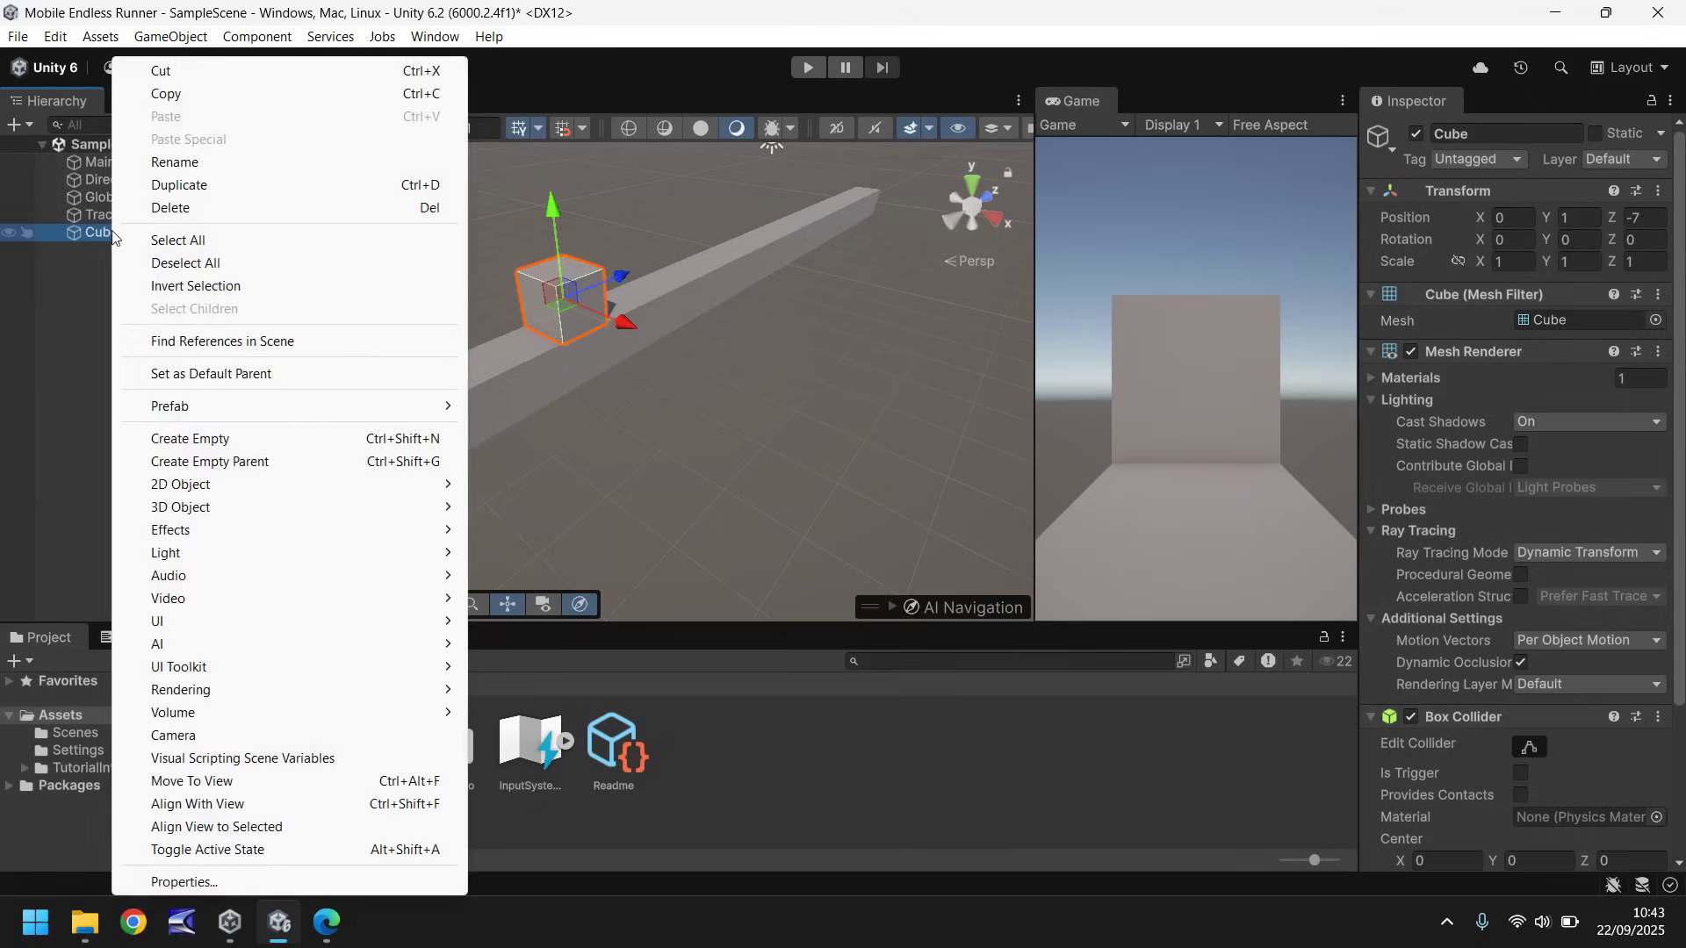
pyautogui.click(175, 163)
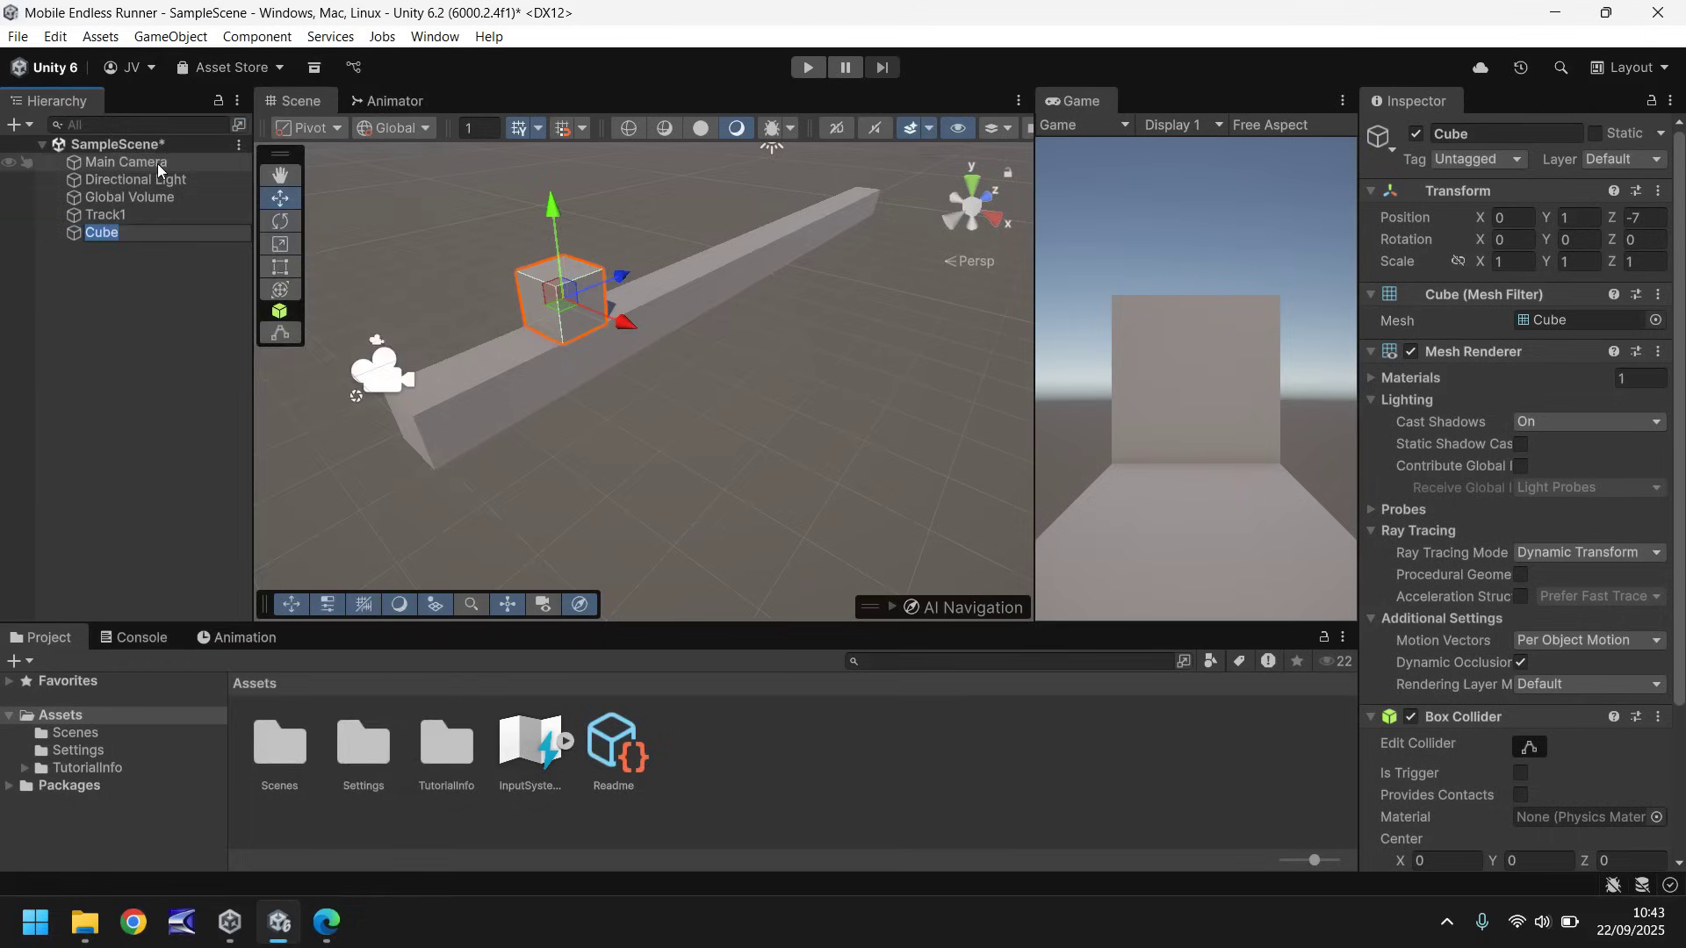
pyautogui.write('Player')
pyautogui.press('Return')
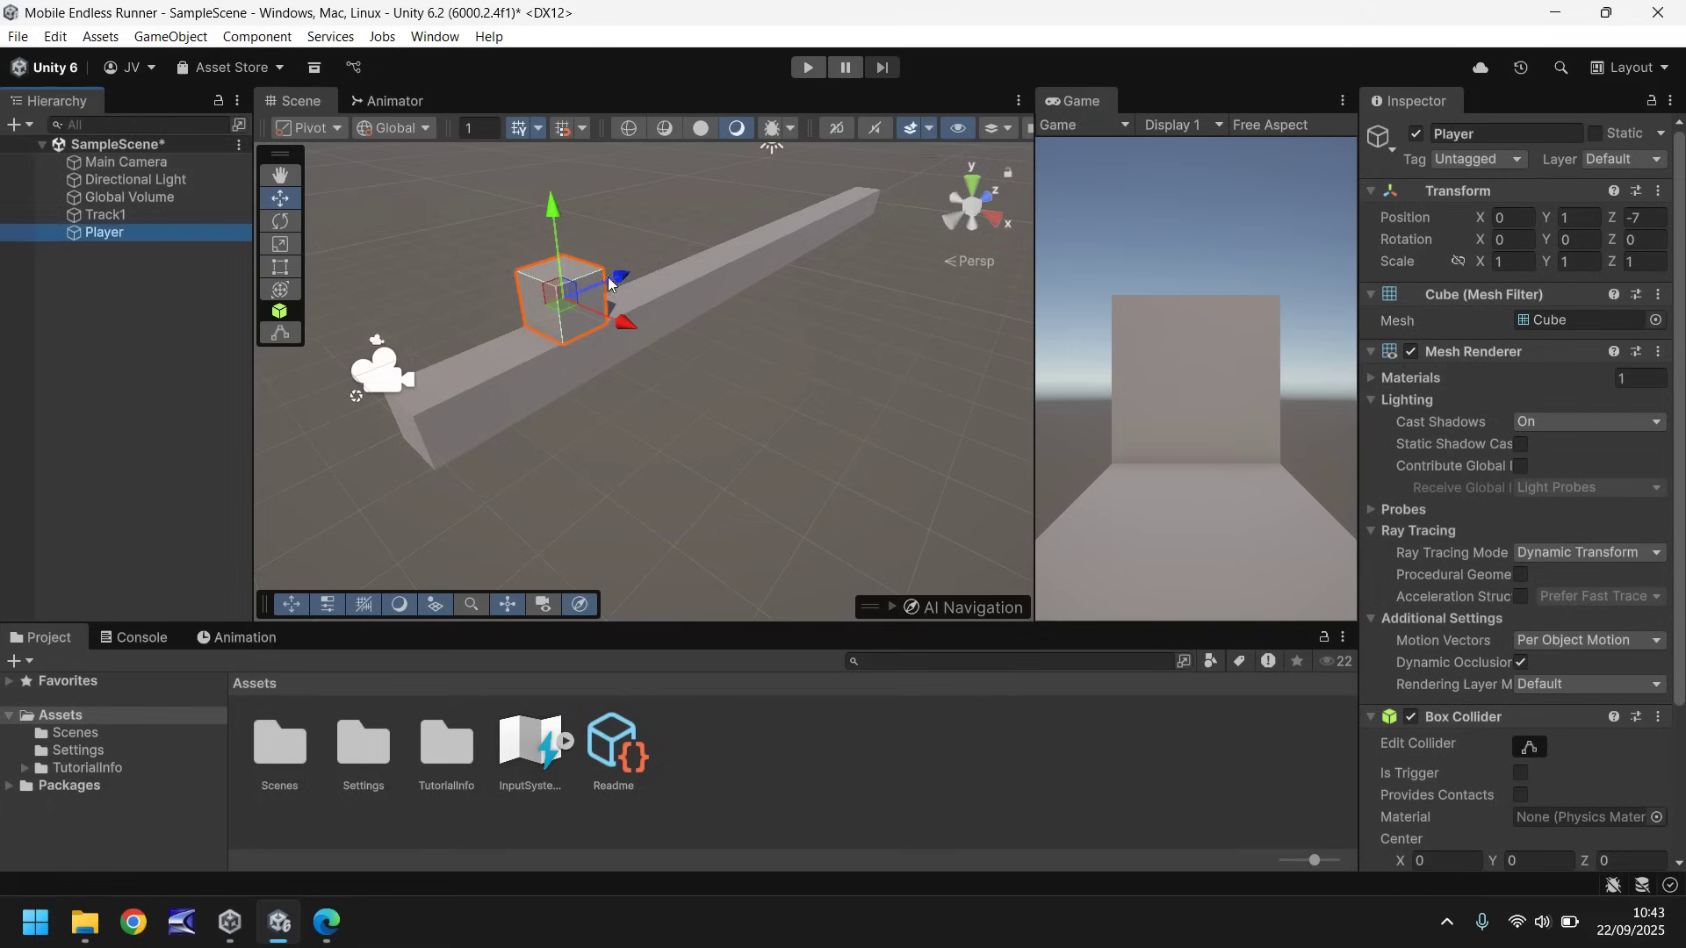
pyautogui.scroll(-5, 625, 255)
pyautogui.moveTo(746, 270); pyautogui.dragTo(799, 284, button='middle')
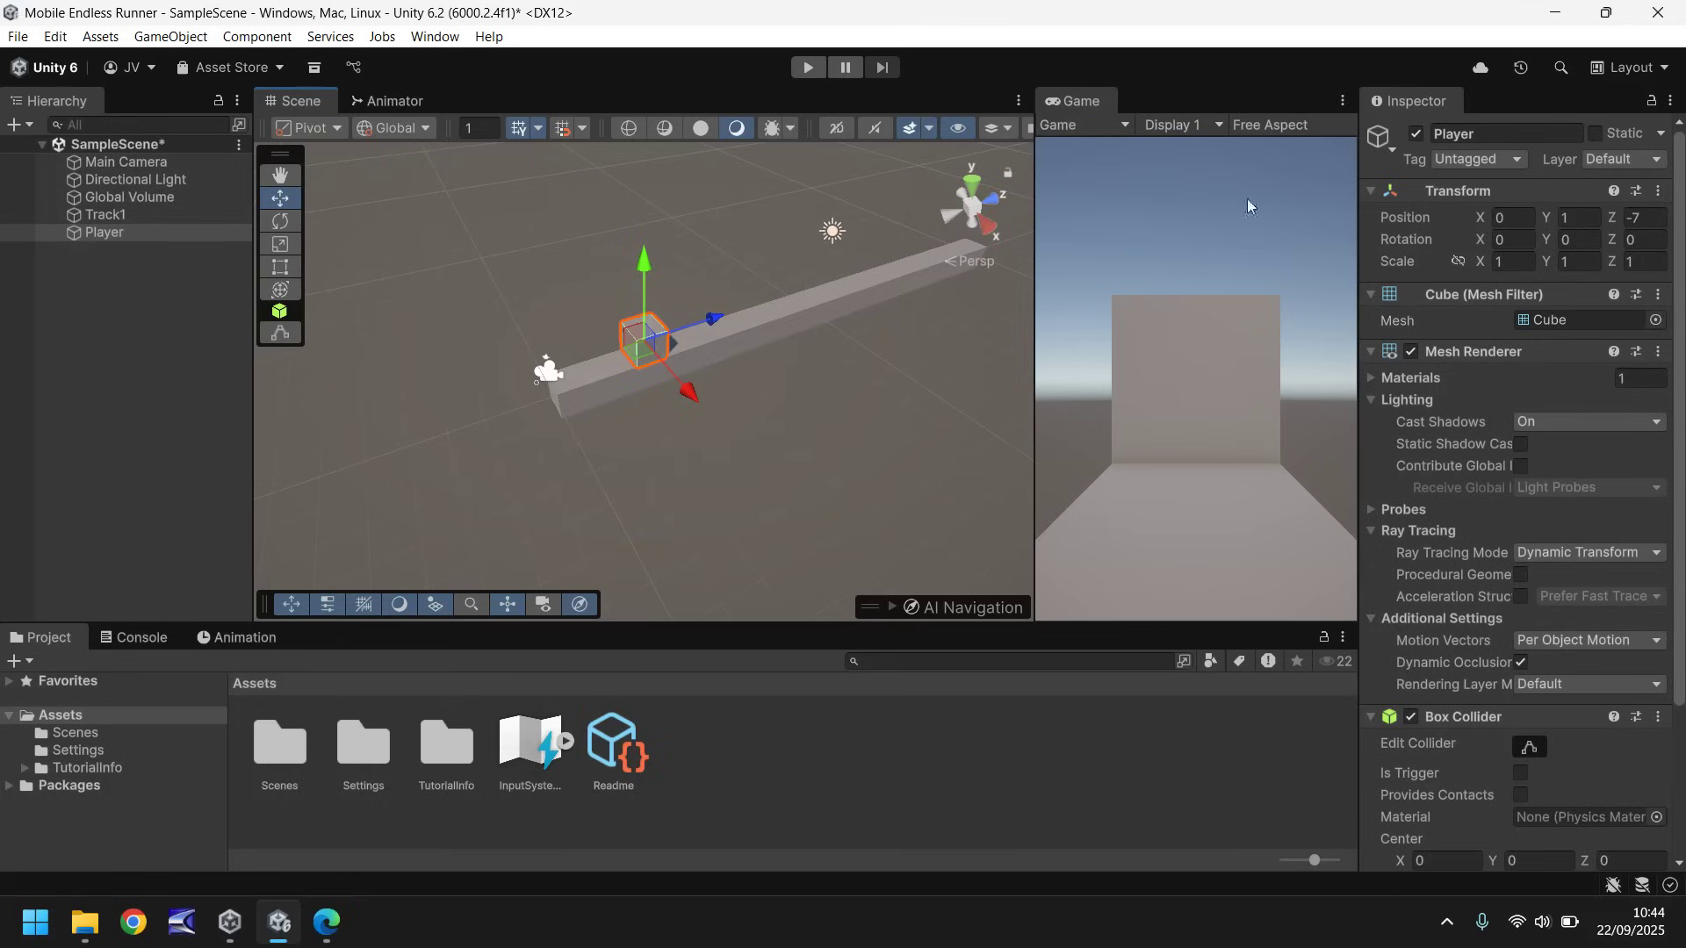
# - Start Play mode from the toolbar Play button
pyautogui.click(807, 69)
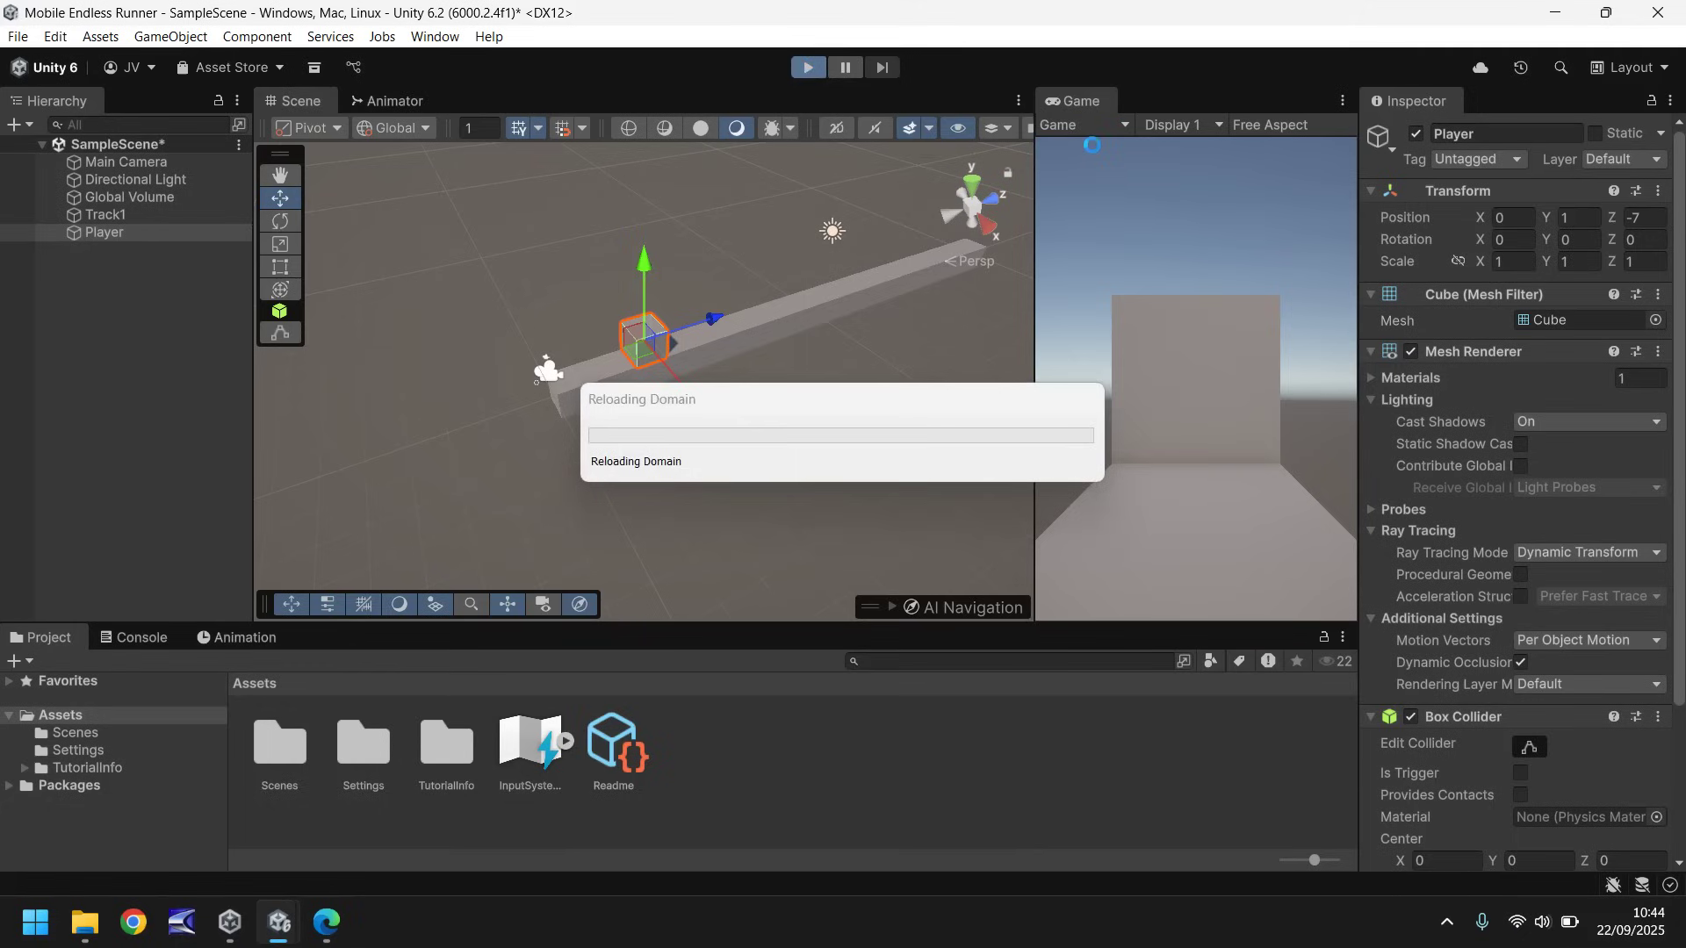